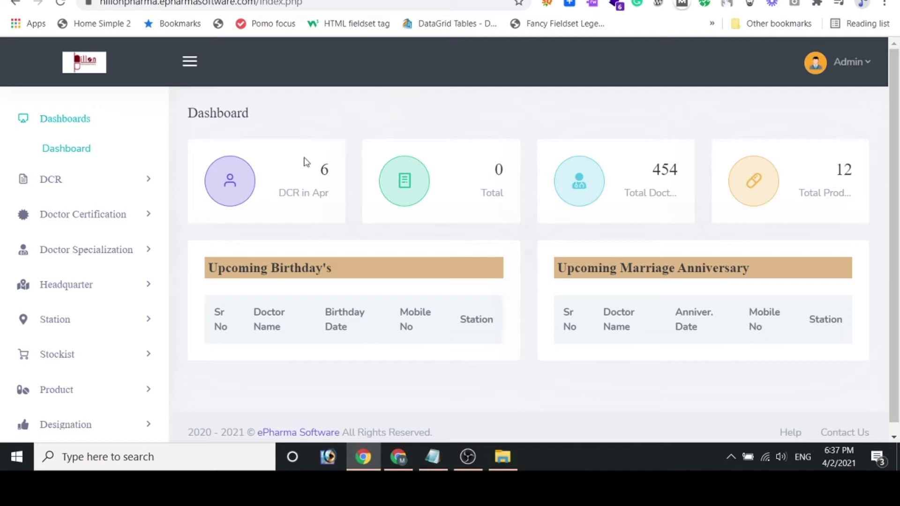
- Examine the dashboard's summary figures for DCR in Apr, total doctors and total products
left_click_drag(285, 194, 327, 191)
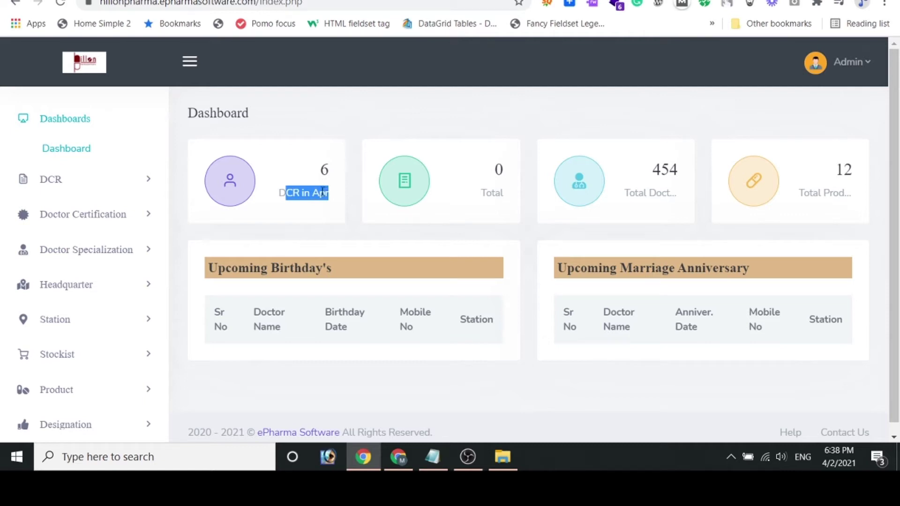
left_click_drag(323, 168, 333, 173)
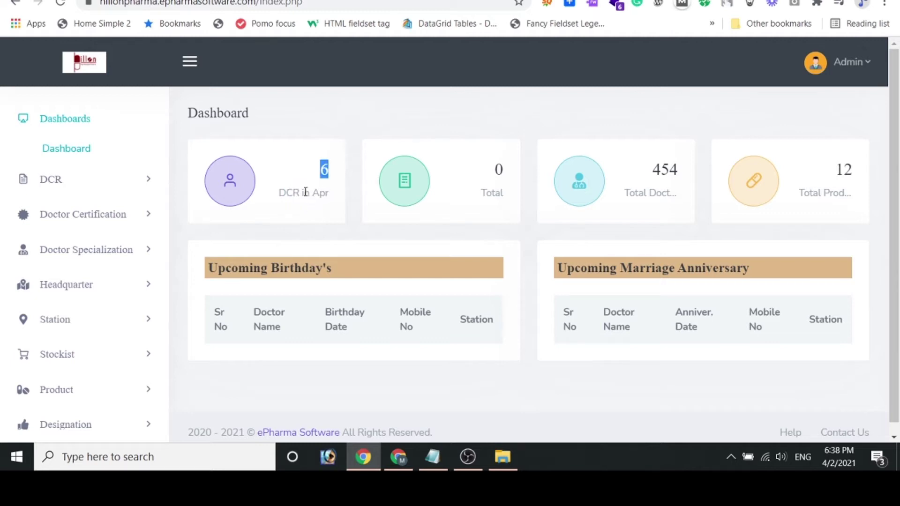
left_click_drag(625, 191, 682, 197)
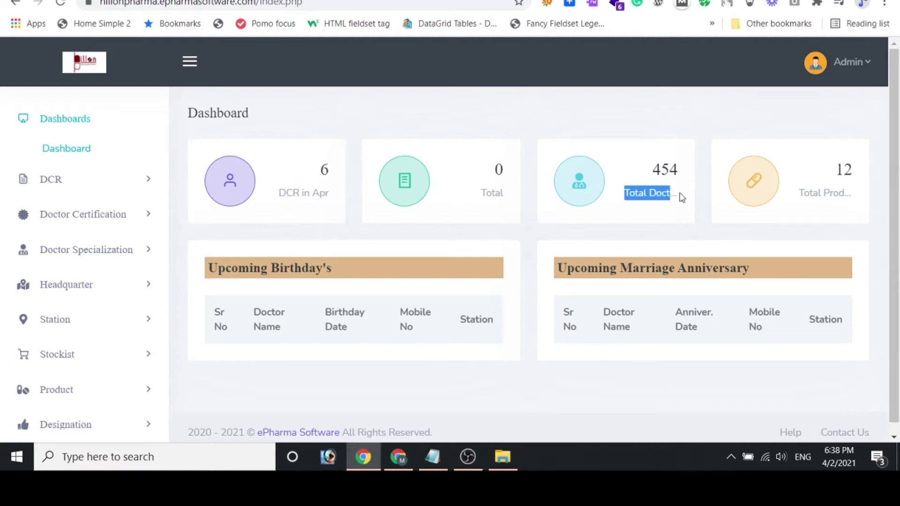
left_click_drag(652, 169, 681, 173)
double_click(656, 172)
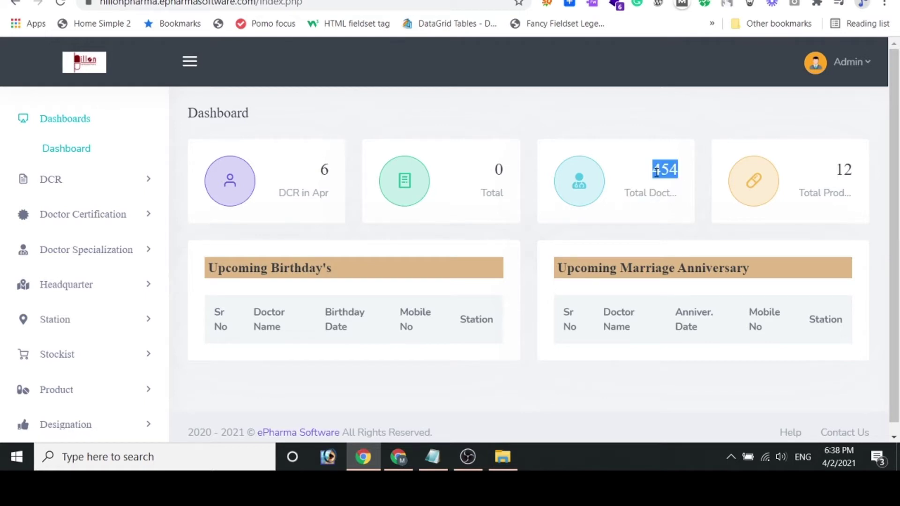
triple_click(823, 193)
double_click(843, 169)
triple_click(831, 193)
left_click(830, 171)
left_click(85, 391)
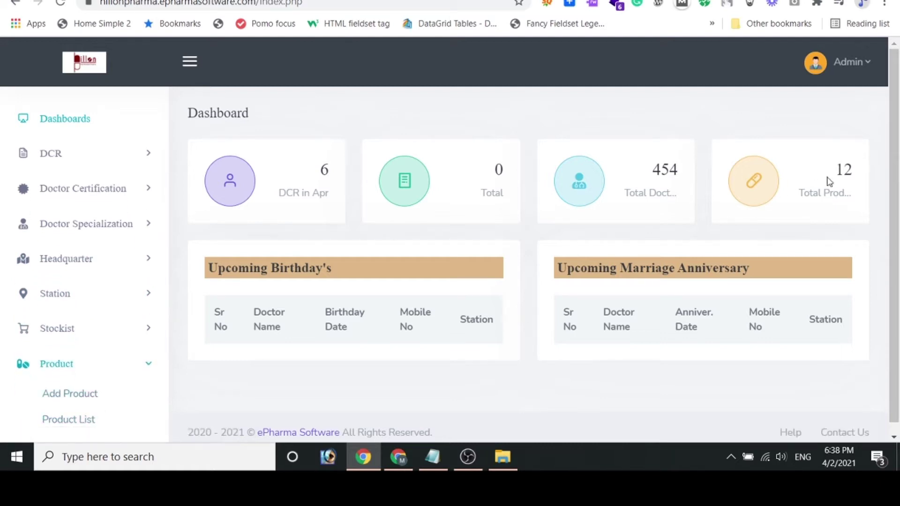
- Examine the Upcoming Birthday's and Upcoming Marriage Anniversary tables on the dashboard
left_click_drag(208, 268, 332, 268)
left_click(303, 286)
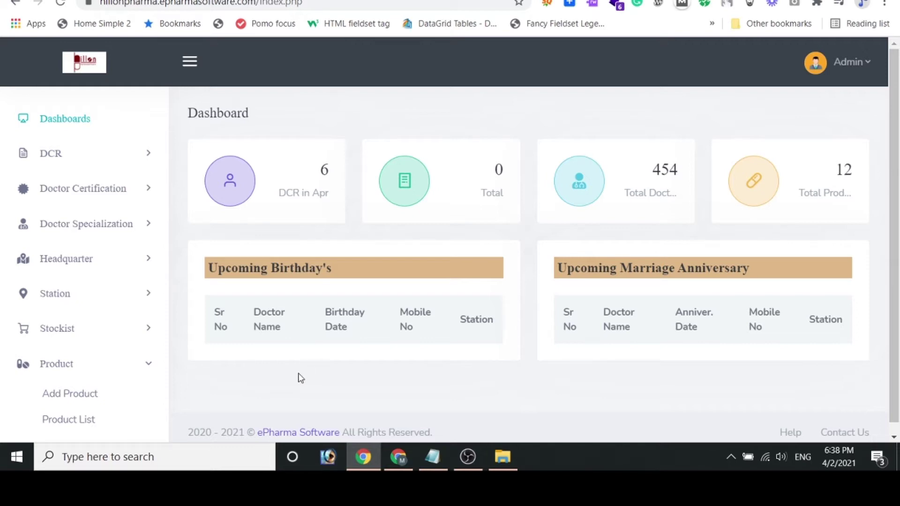
left_click_drag(614, 267, 757, 328)
left_click(805, 343)
- Open the DCR list and look through its entries at a reduced page zoom
left_click(124, 186)
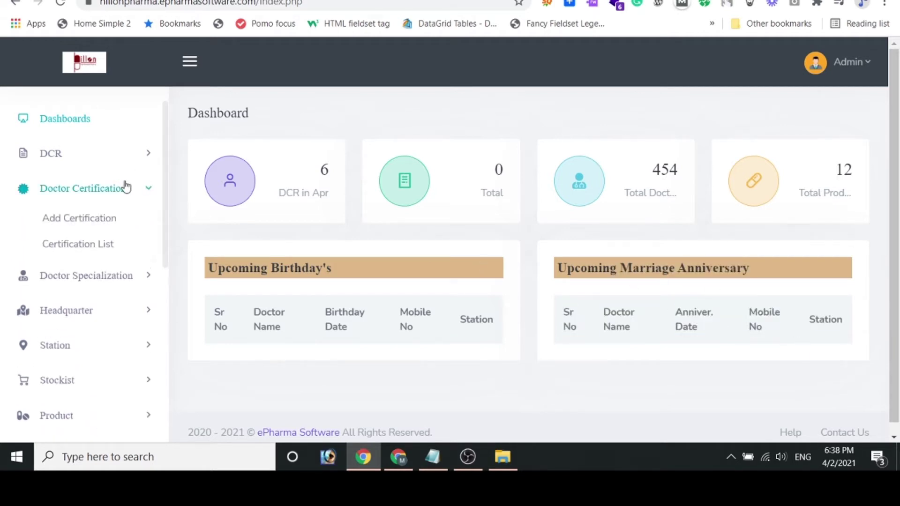
left_click(143, 151)
left_click(57, 187)
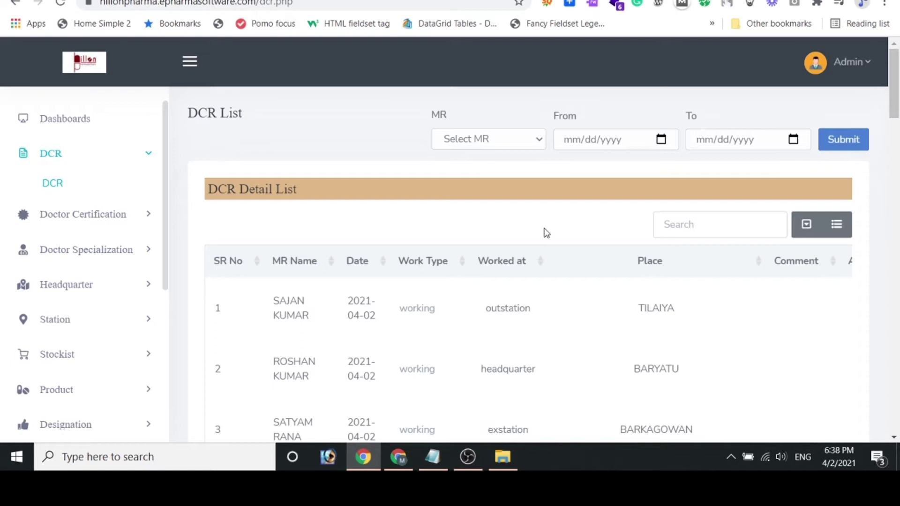
scroll(546, 232, "down", 10)
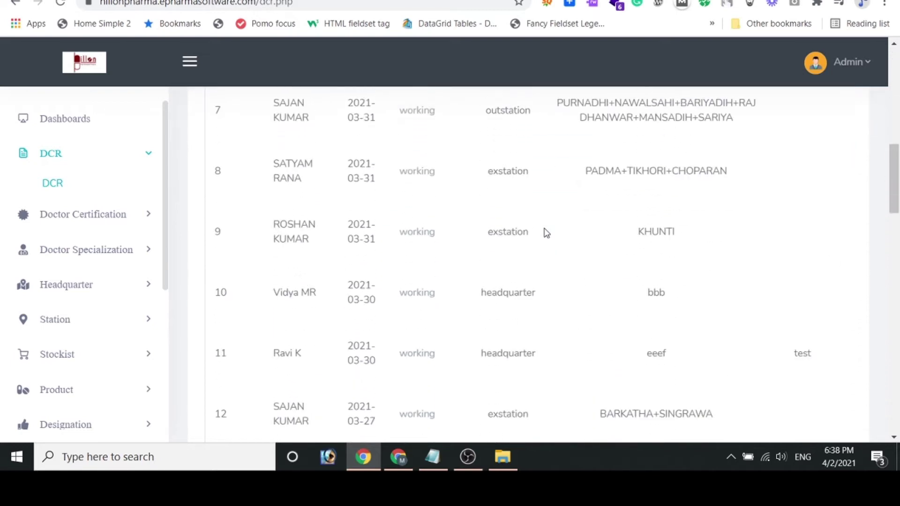
scroll(546, 233, "down", 3)
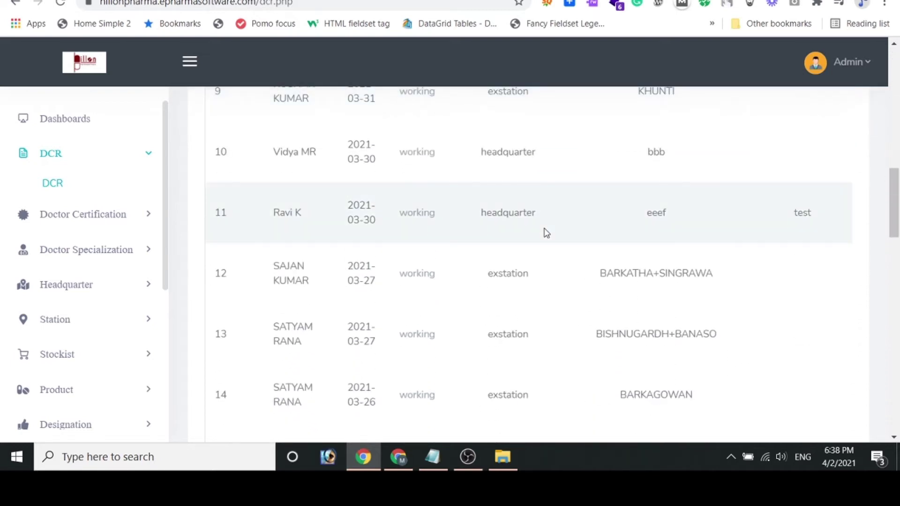
key("ctrl+minus")
scroll(546, 233, "up", 5)
scroll(546, 231, "up", 6)
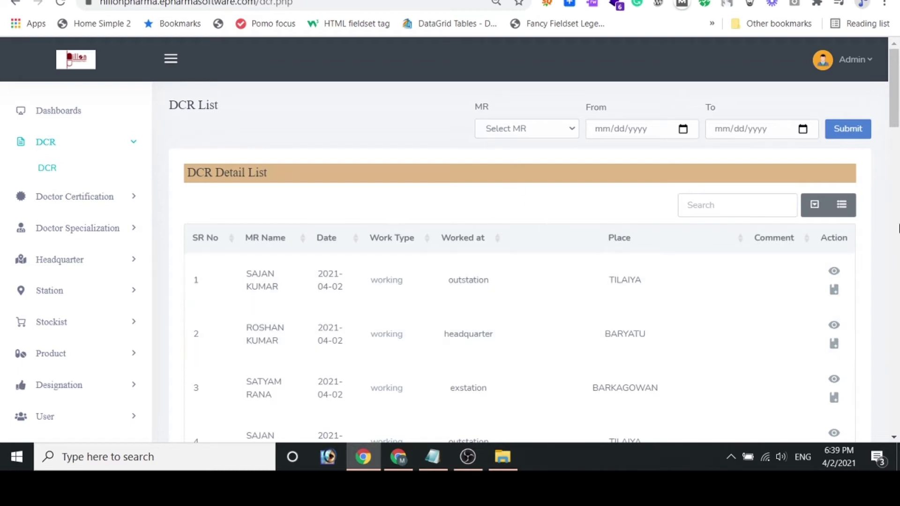
mouse_move(894, 98)
left_mouse_down()
mouse_move(898, 408)
mouse_move(896, 86)
left_mouse_up()
- Filter the DCR list by the MR named in the third entry, from 03/28/2021 to 04/02/2021
left_click(572, 130)
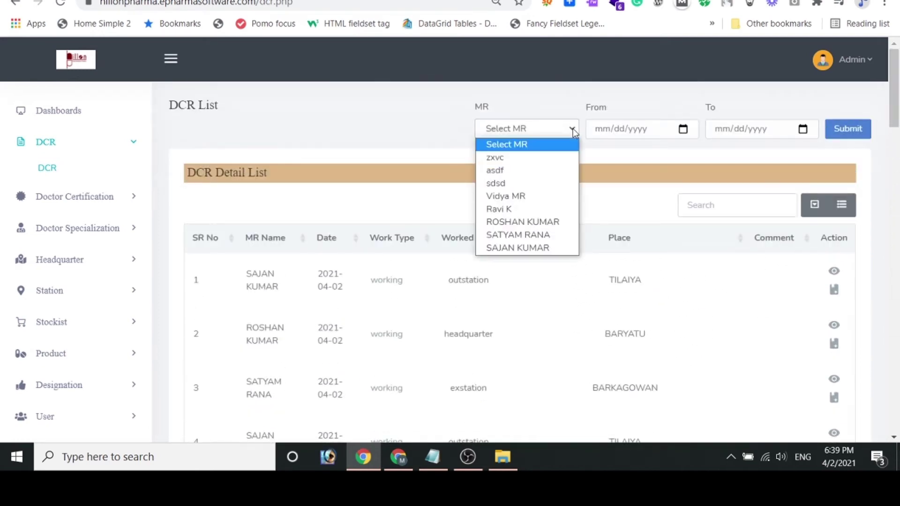
left_click(529, 235)
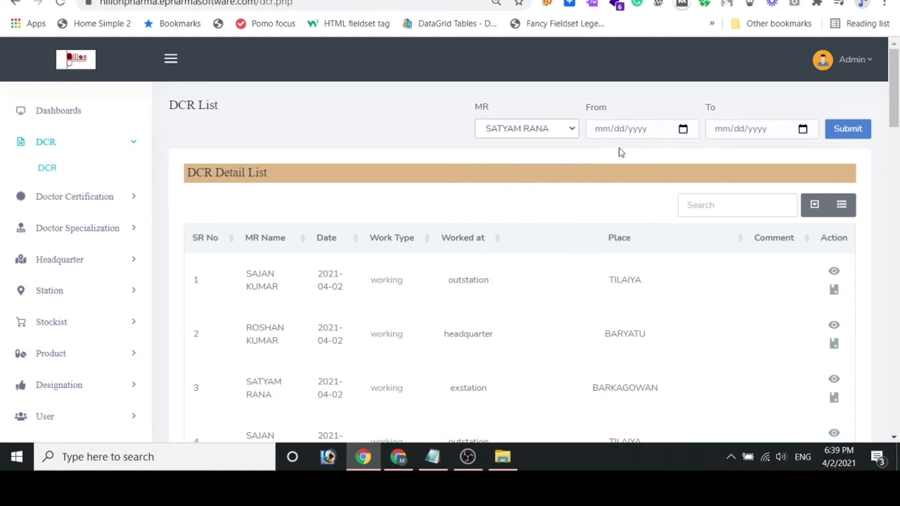
left_click(683, 130)
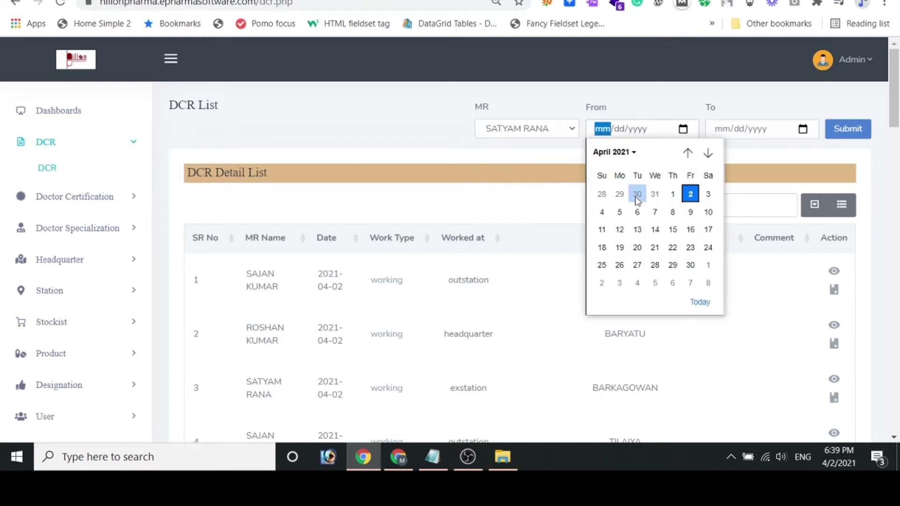
left_click(602, 194)
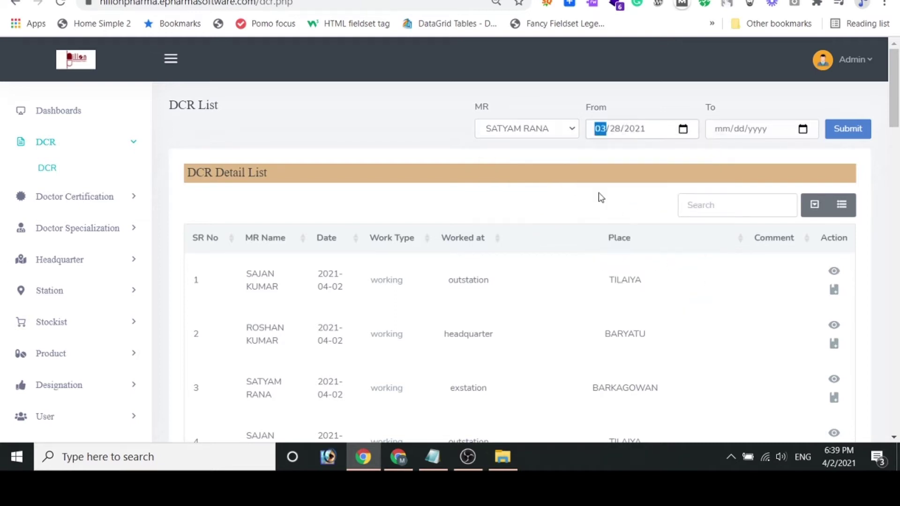
left_click(803, 130)
left_click(811, 193)
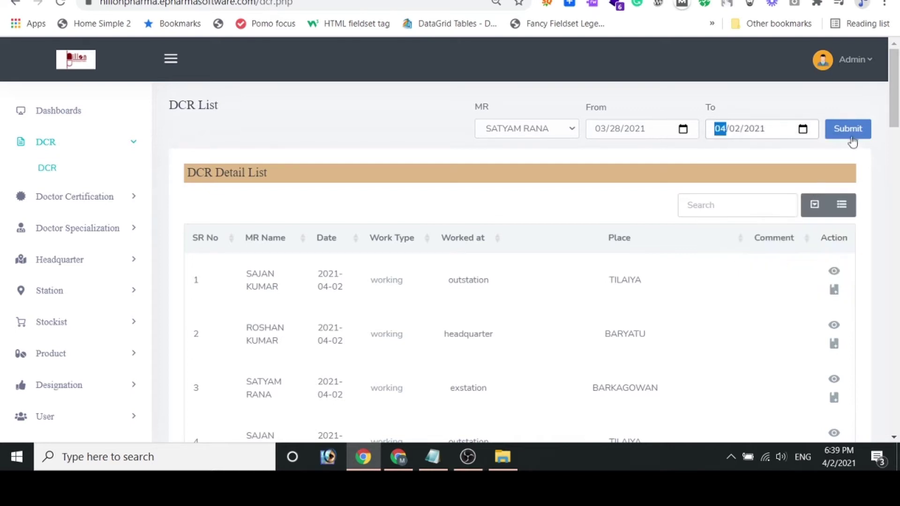
left_click(848, 129)
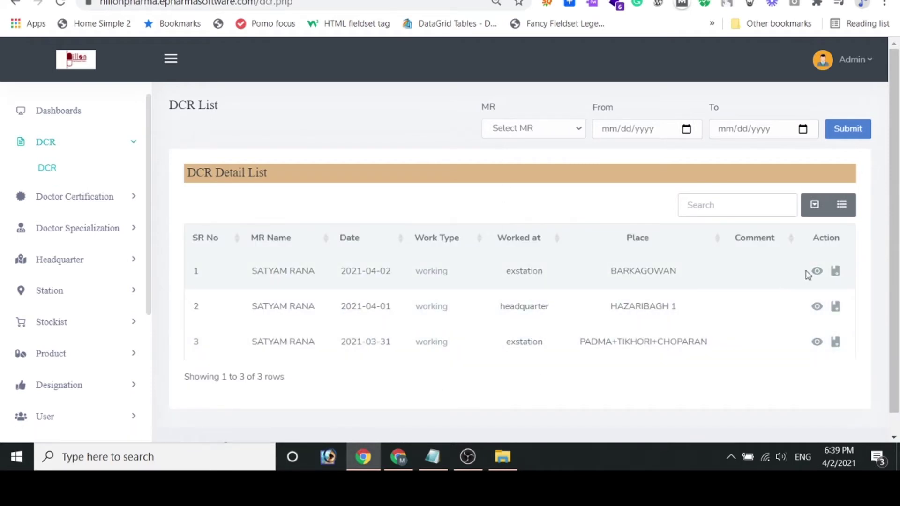
- Open the doctor visit details of the 2021-04-02 report and look through the visits
left_click_drag(263, 268, 686, 279)
left_click(694, 281)
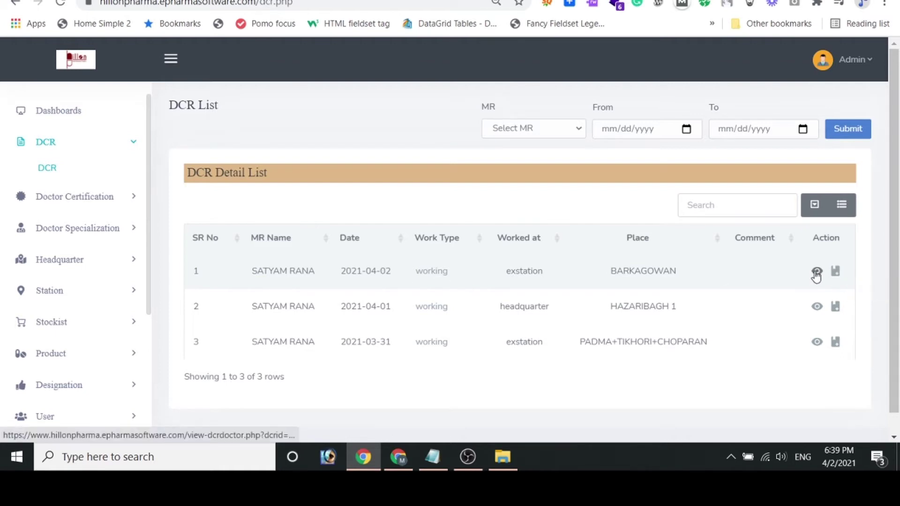
left_click(817, 273)
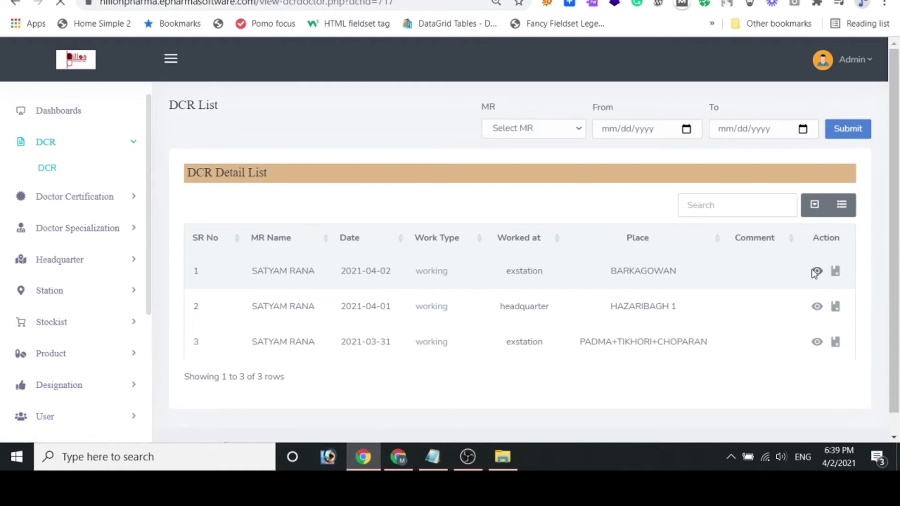
scroll(453, 272, "down", 3)
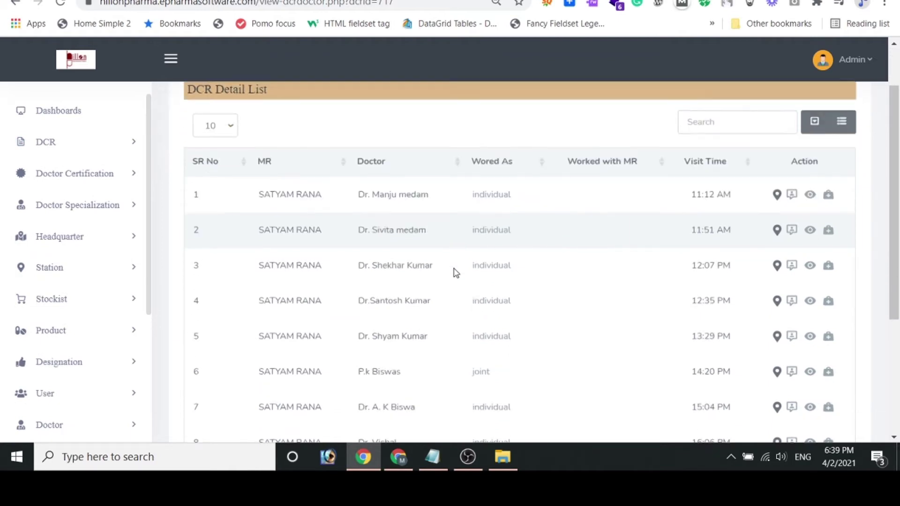
scroll(454, 272, "down", 2)
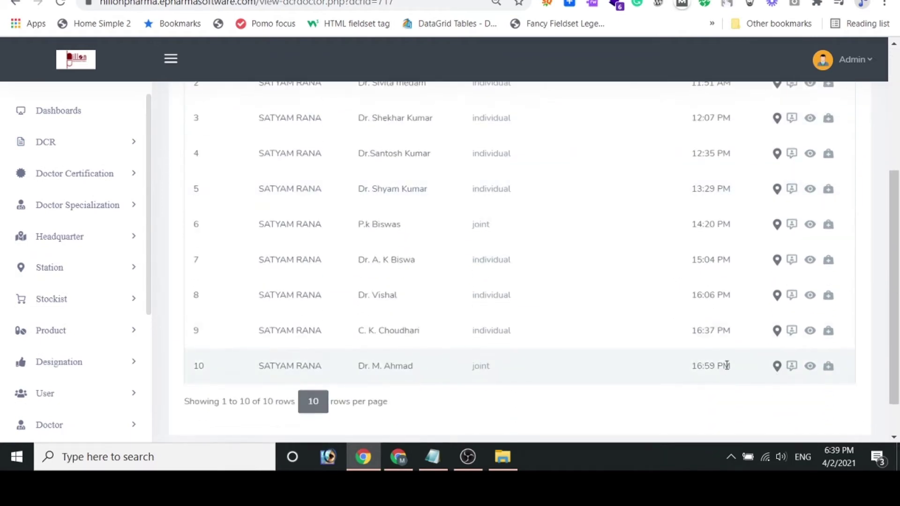
scroll(727, 365, "up", 3)
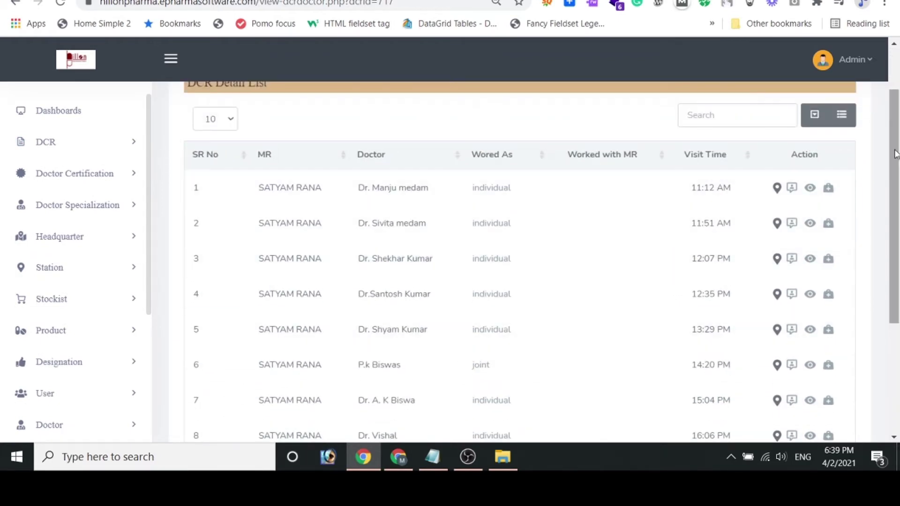
scroll(774, 326, "down", 3)
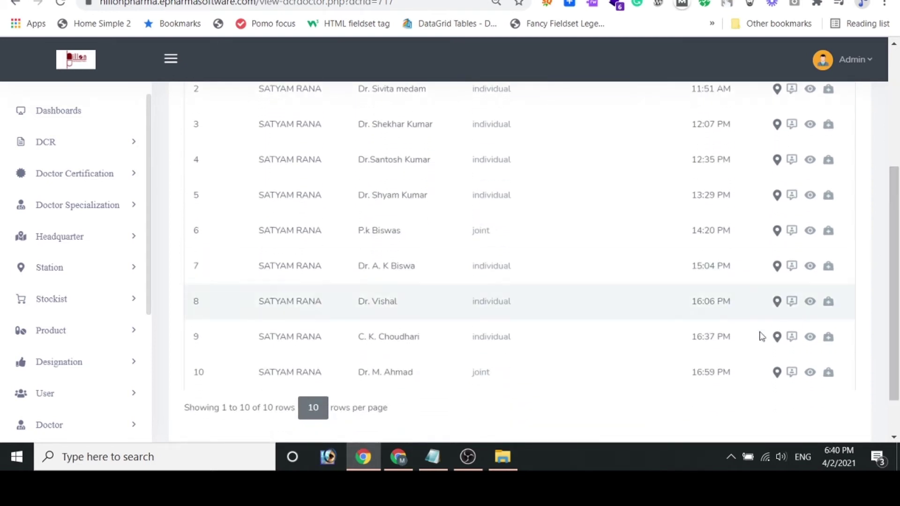
scroll(883, 221, "up", 3)
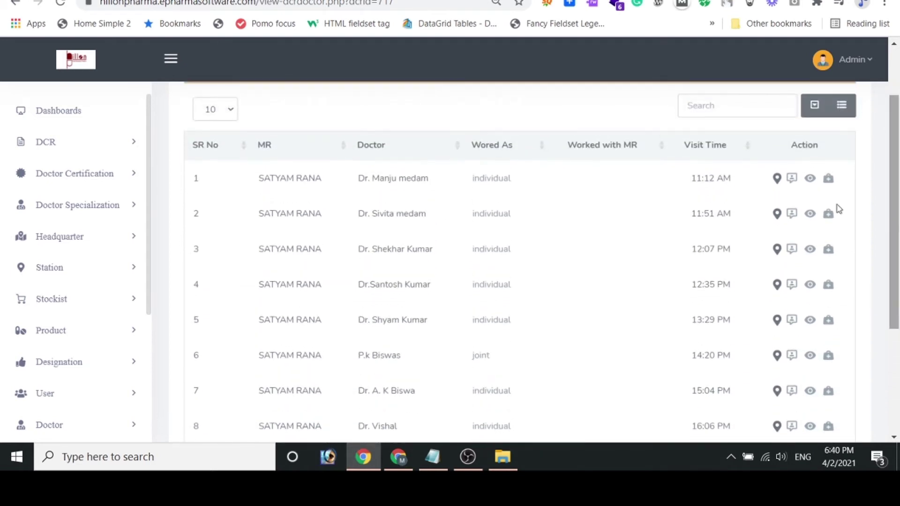
- Examine the visit times of the individual doctor visits and the joint entry in the worked-as column
left_click_drag(685, 182, 732, 182)
left_click_drag(688, 216, 733, 215)
left_click_drag(692, 248, 732, 249)
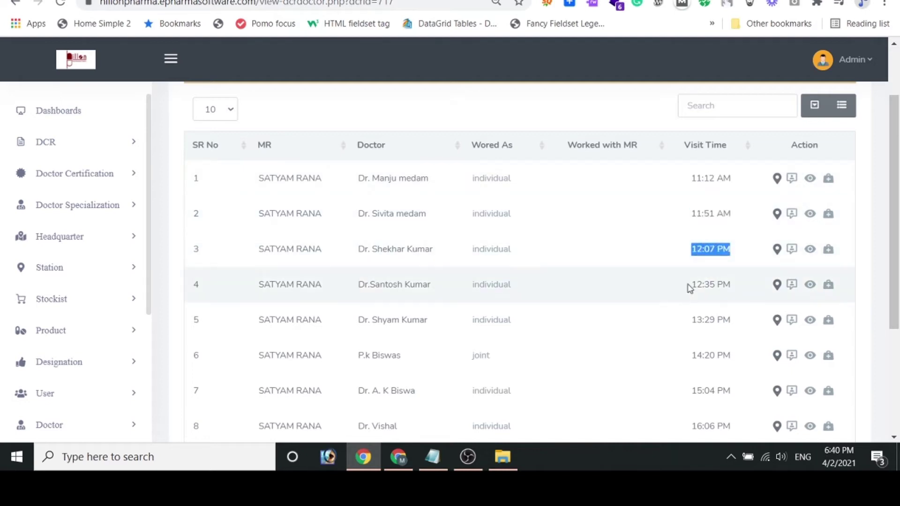
left_click_drag(689, 286, 725, 283)
left_click_drag(693, 321, 731, 321)
left_click_drag(691, 357, 730, 356)
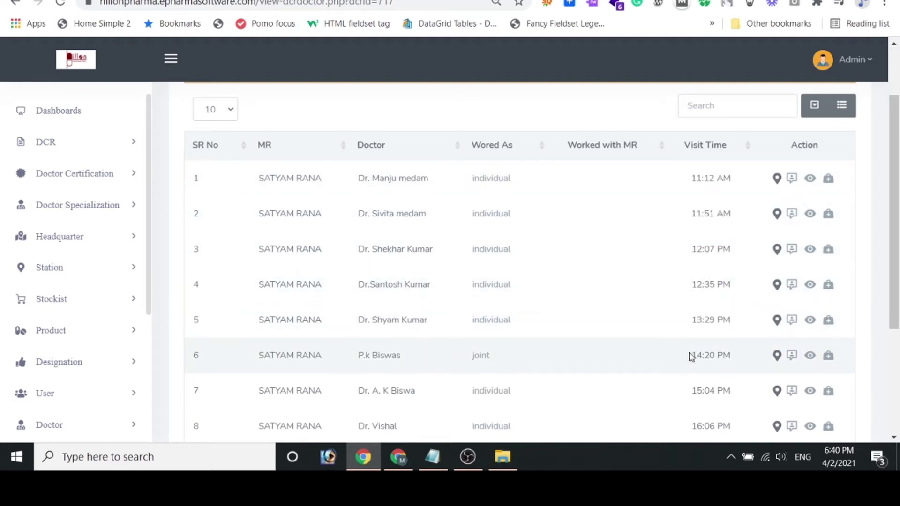
left_click_drag(691, 391, 723, 391)
scroll(717, 385, "down", 2)
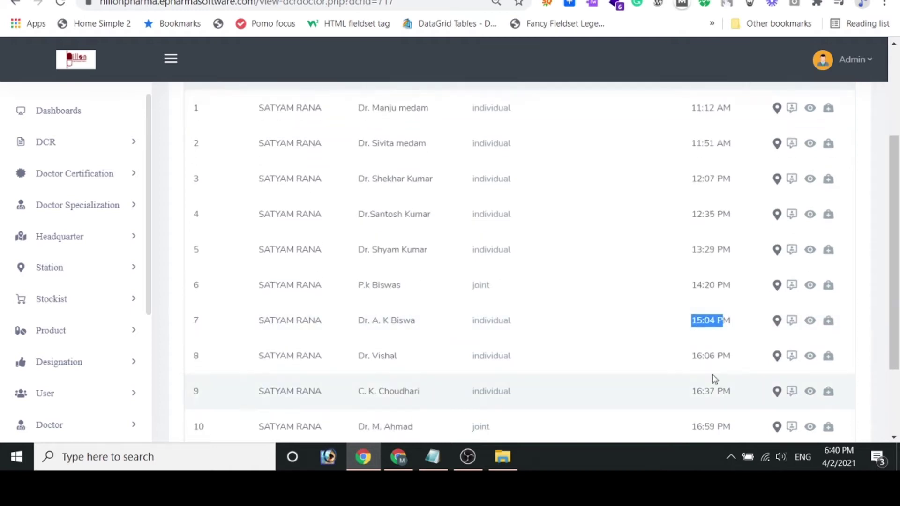
left_click_drag(690, 355, 732, 355)
left_click_drag(697, 391, 724, 391)
scroll(725, 396, "down", 1)
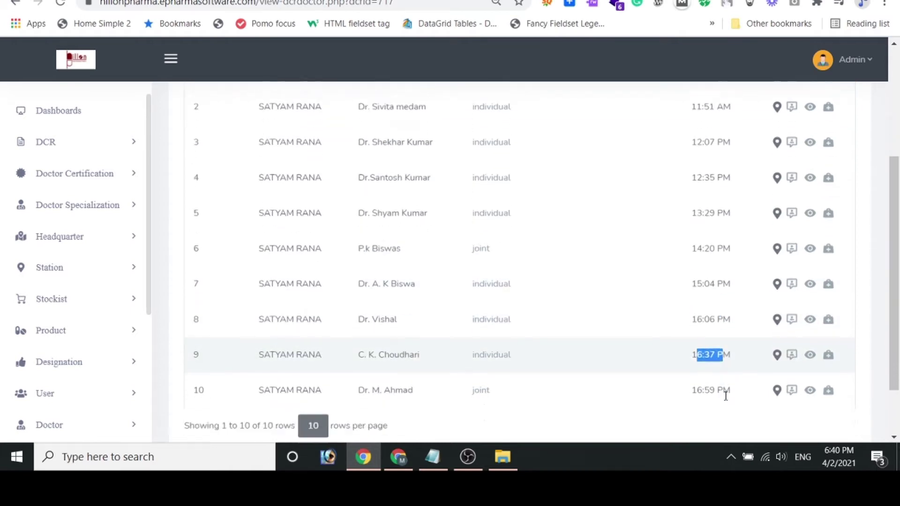
left_click_drag(469, 216, 493, 221)
scroll(500, 225, "up", 1)
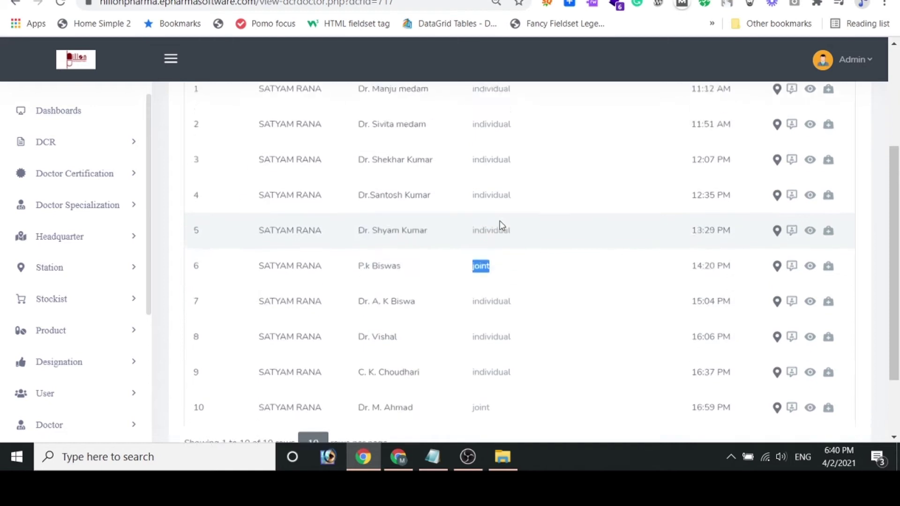
- View the products discussed at the first doctor visit and return to the list of visits
scroll(502, 195, "up", 4)
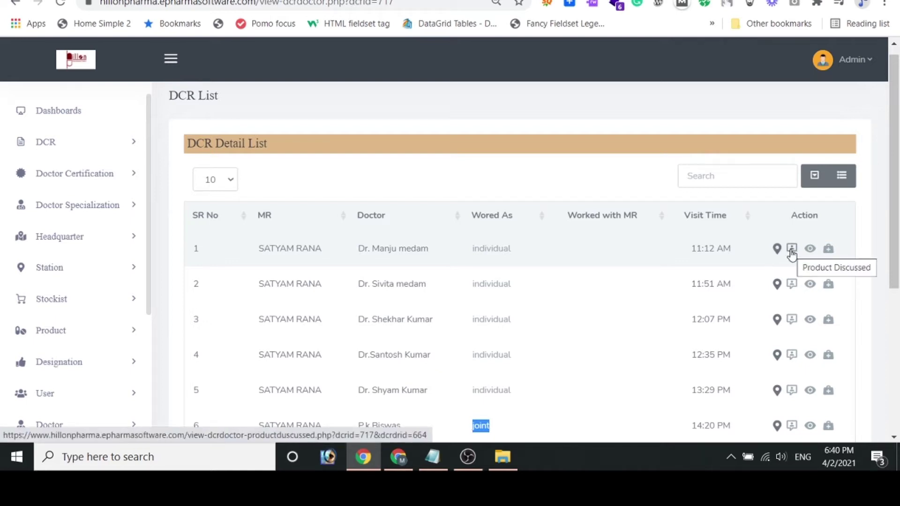
left_click(792, 252)
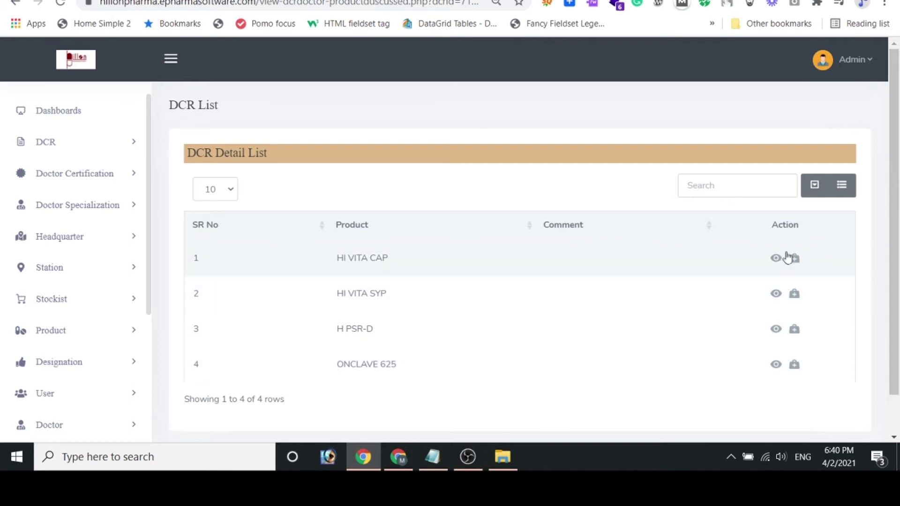
key("alt+Left")
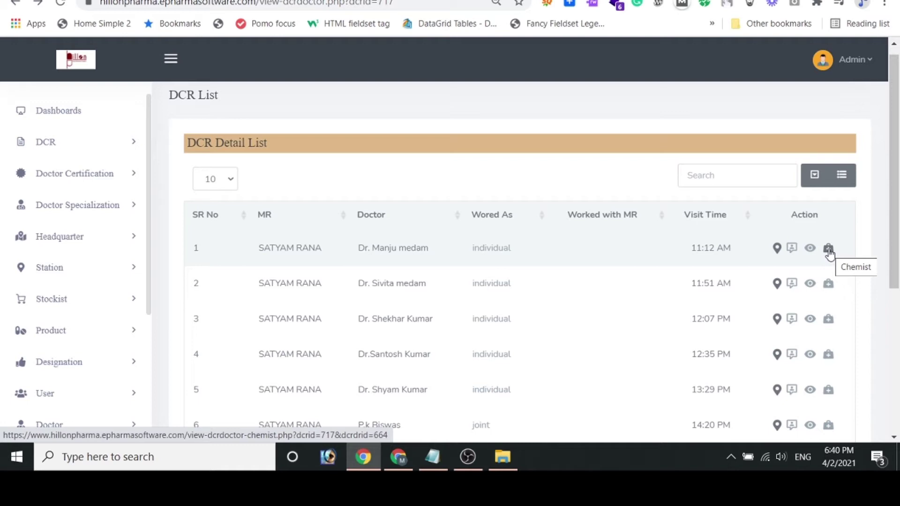
scroll(829, 254, "down", 2)
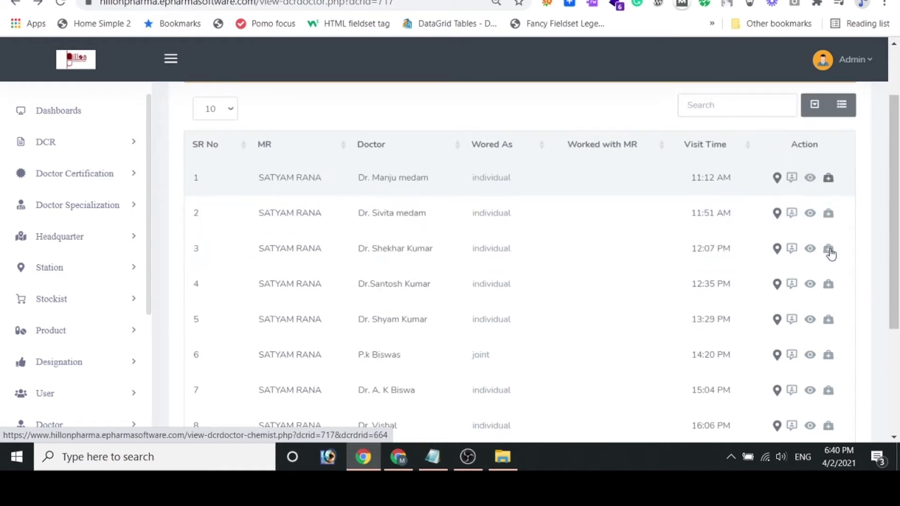
scroll(418, 310, "down", 3)
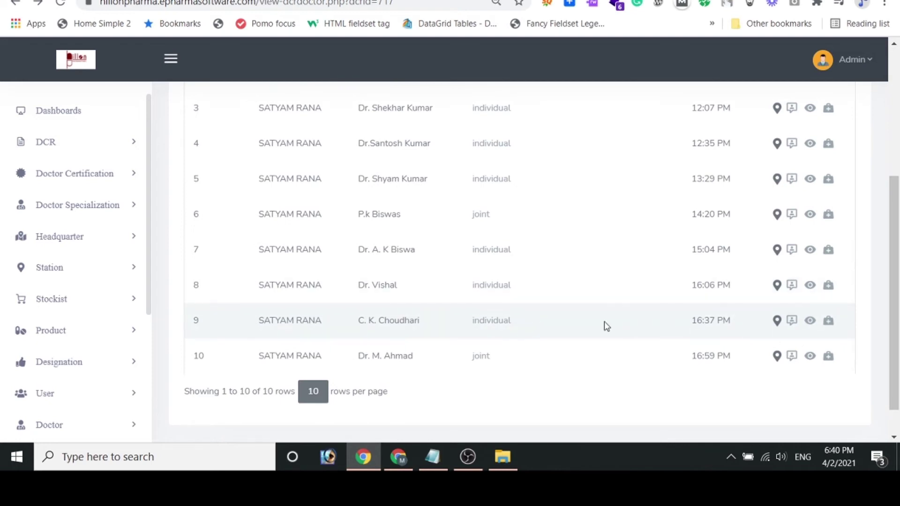
scroll(604, 321, "up", 5)
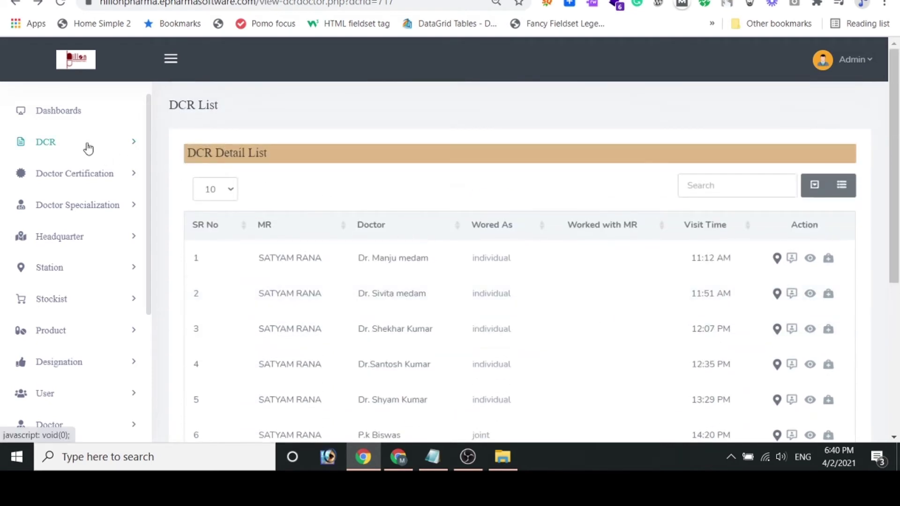
- Return to the full DCR list of all MRs and look through its entries
left_click(95, 145)
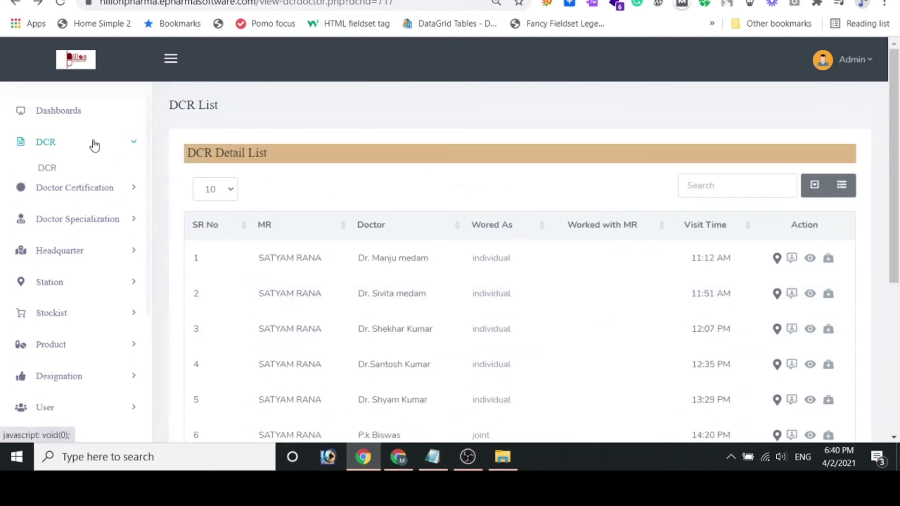
left_click(50, 171)
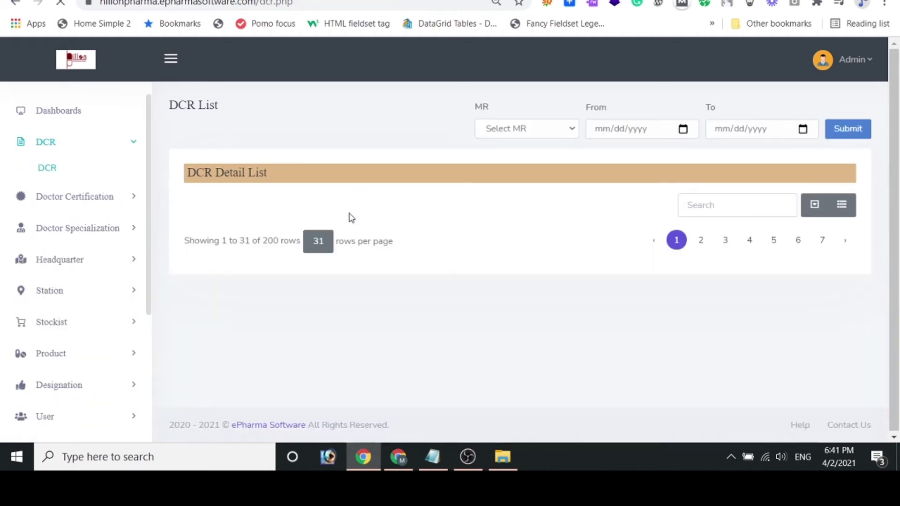
scroll(443, 261, "down", 3)
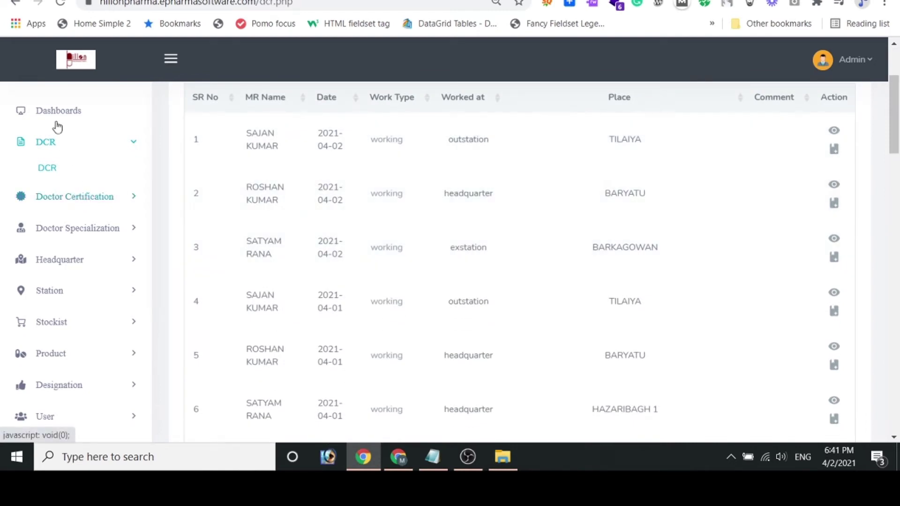
- Open the doctor certification list and set it to show 20 entries
left_click(90, 197)
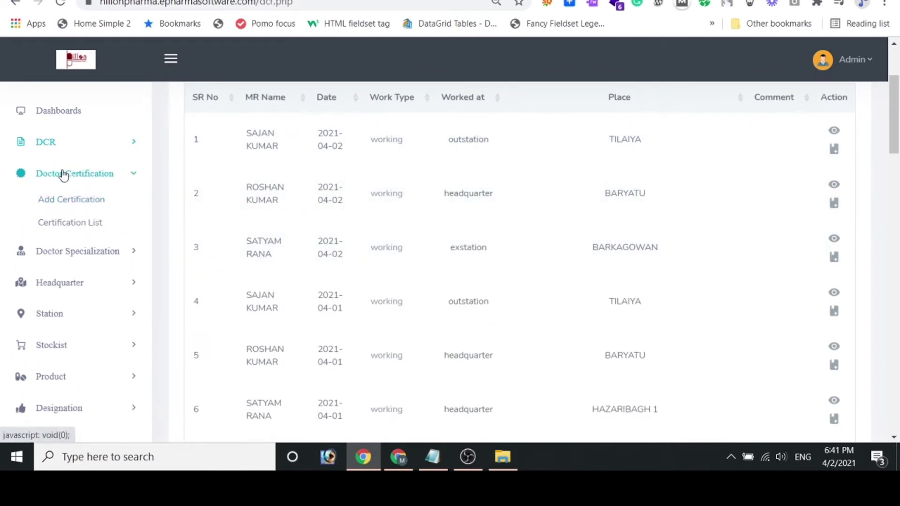
left_click(83, 228)
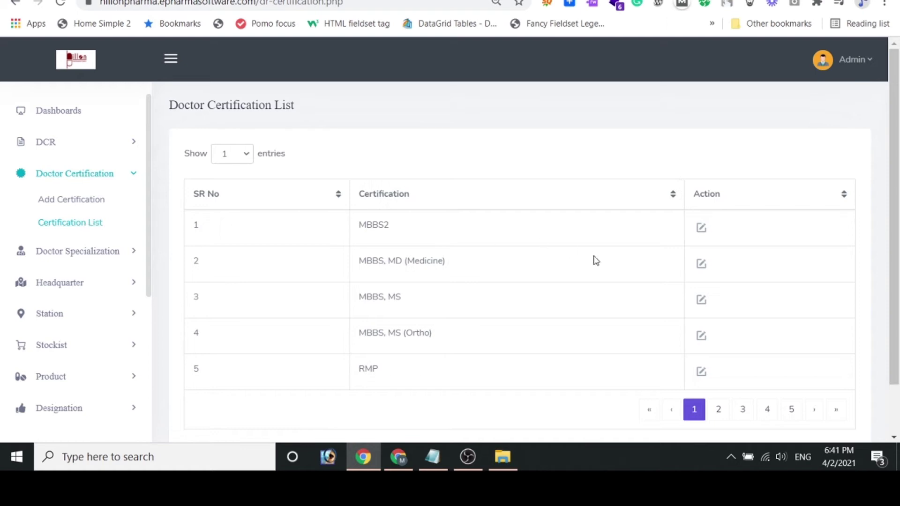
scroll(592, 257, "down", 2)
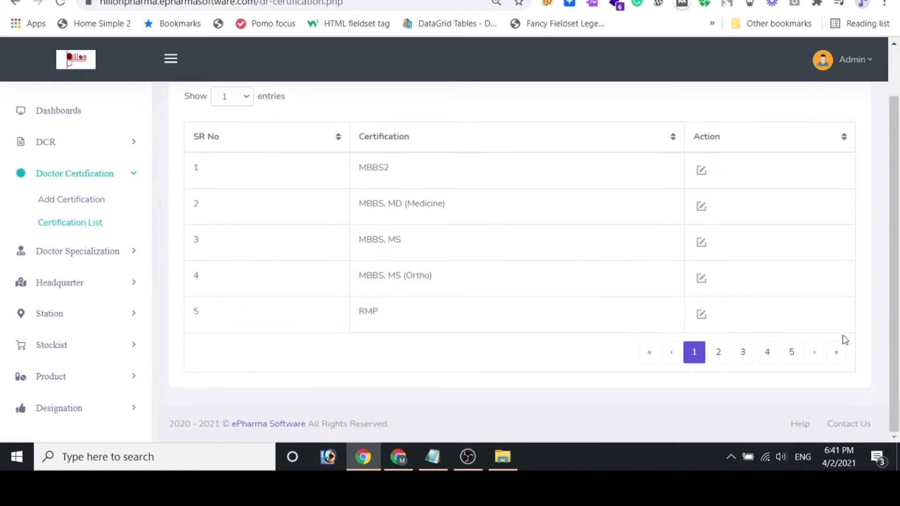
scroll(420, 245, "up", 2)
left_click(244, 157)
left_click(228, 218)
scroll(389, 224, "down", 2)
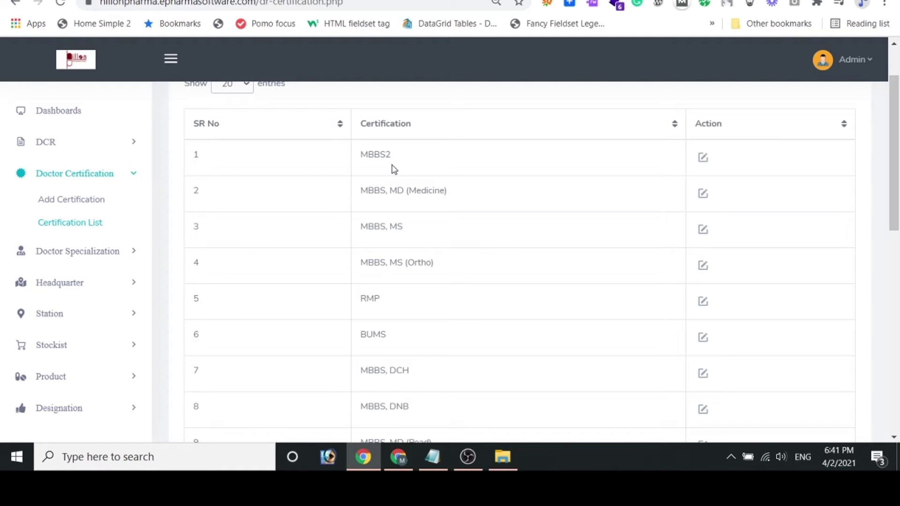
- View the form for adding a doctor certification and the form for adding a doctor specialization
left_click(80, 203)
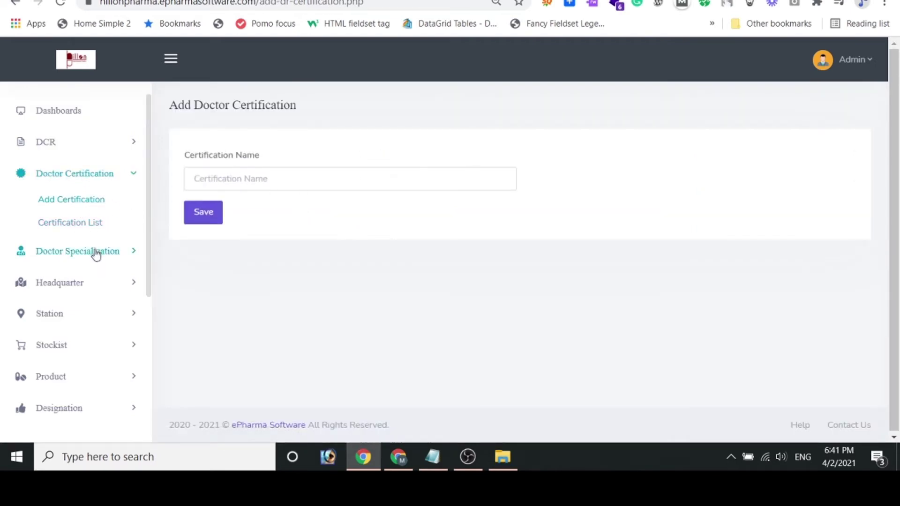
left_click(94, 253)
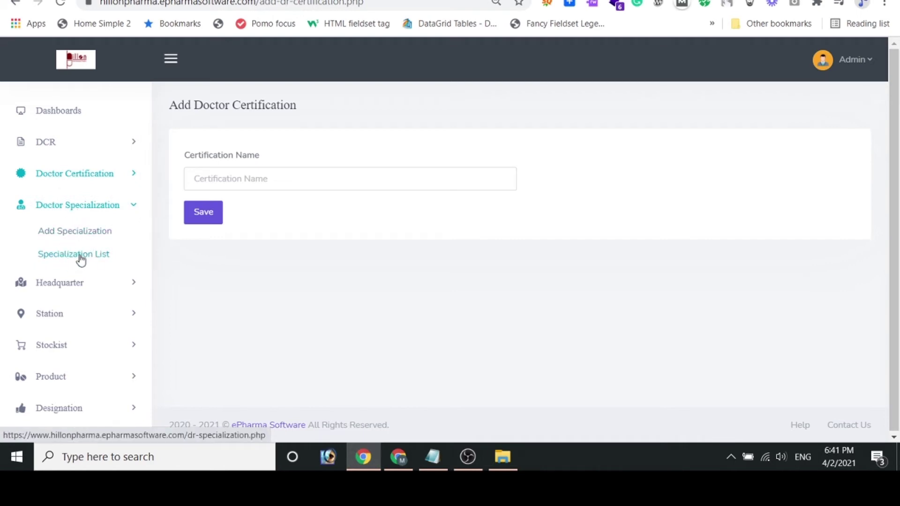
left_click(76, 237)
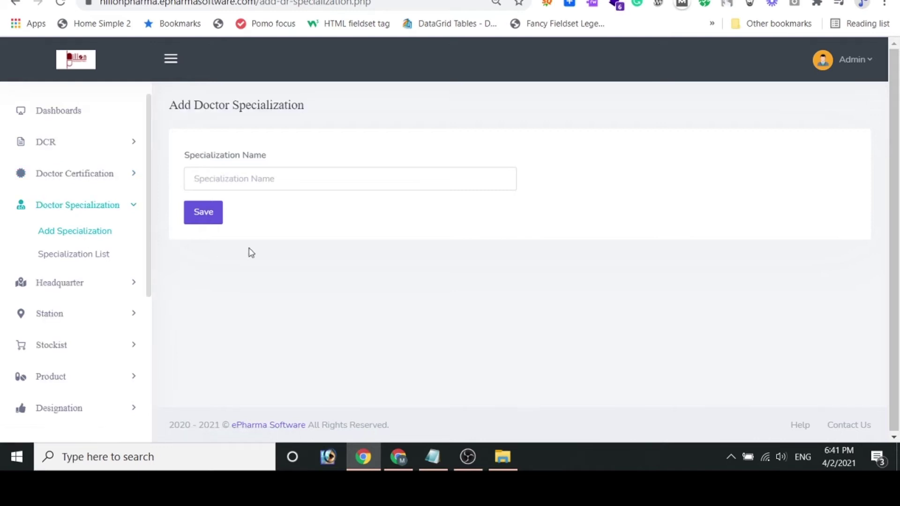
- Open the doctor specialization list and set it to show 20 entries
left_click(97, 258)
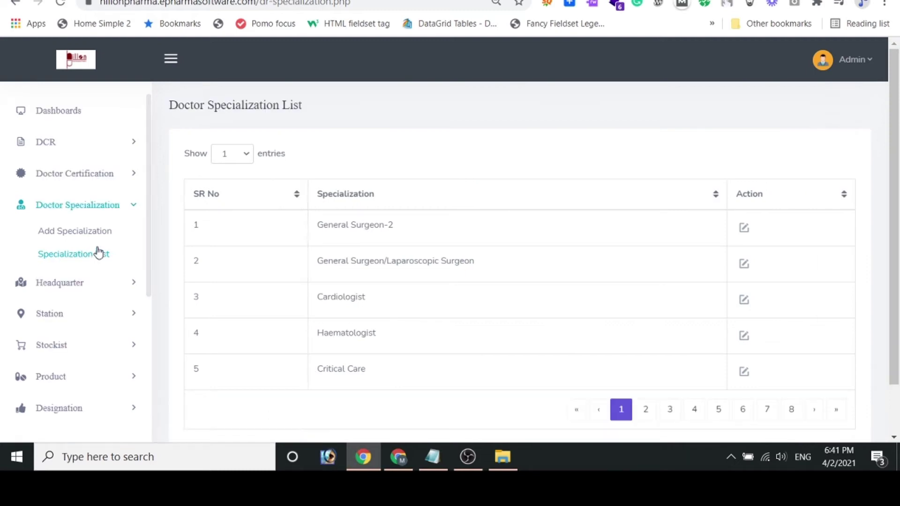
scroll(493, 231, "down", 2)
scroll(421, 217, "up", 2)
left_click(251, 157)
left_click(226, 223)
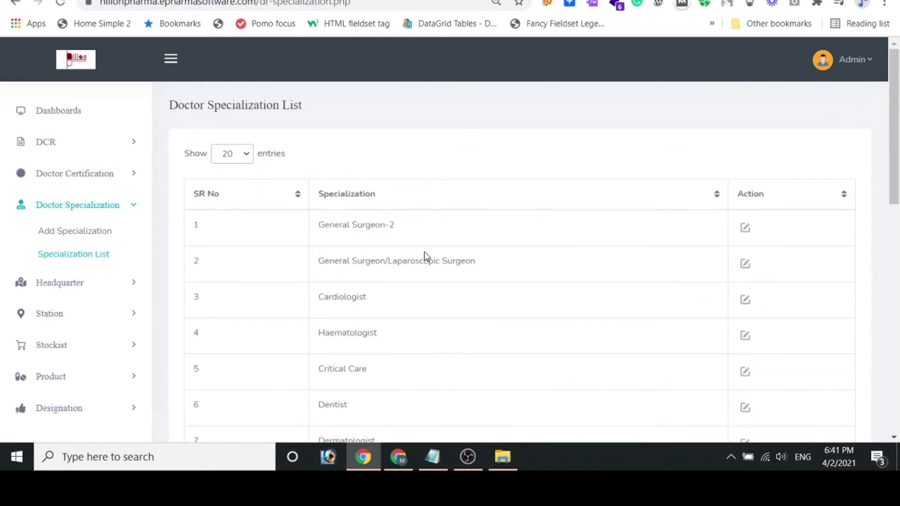
- Look through the doctor specializations down to the end of the first page
scroll(427, 256, "down", 2)
left_click_drag(348, 157, 424, 164)
left_click_drag(319, 260, 389, 267)
scroll(389, 266, "down", 6)
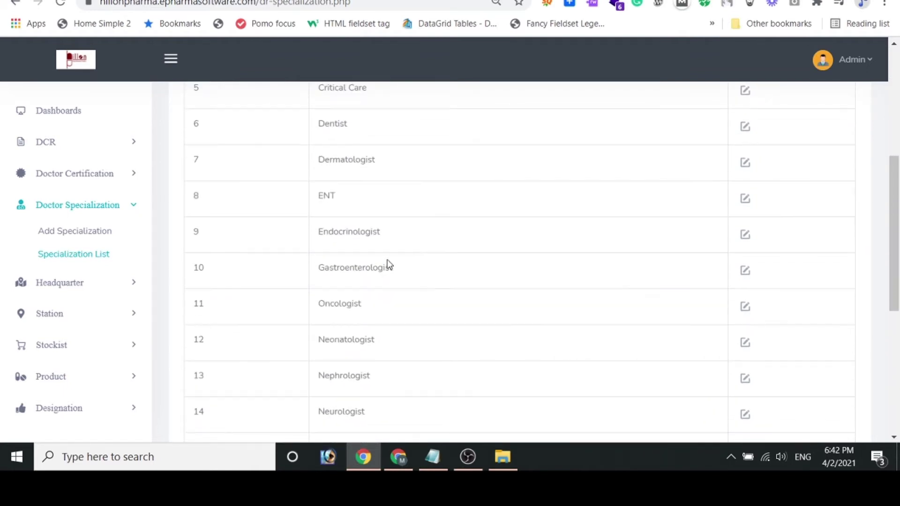
scroll(389, 265, "down", 5)
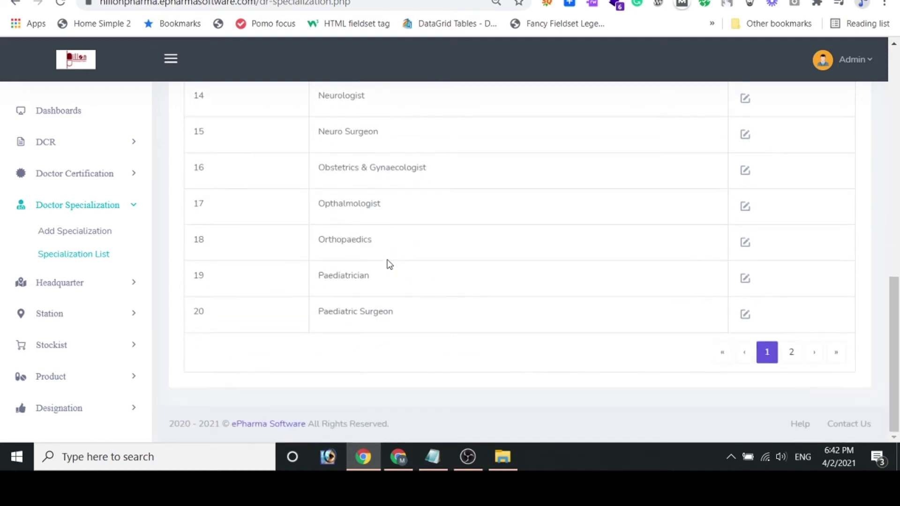
scroll(389, 265, "up", 6)
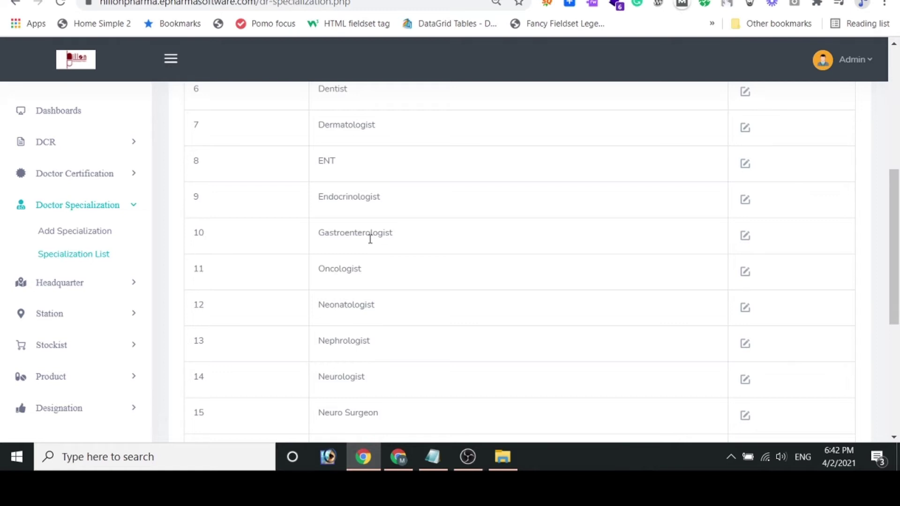
- View the form for adding a headquarter, and examine each name in the headquarter list
left_click(64, 283)
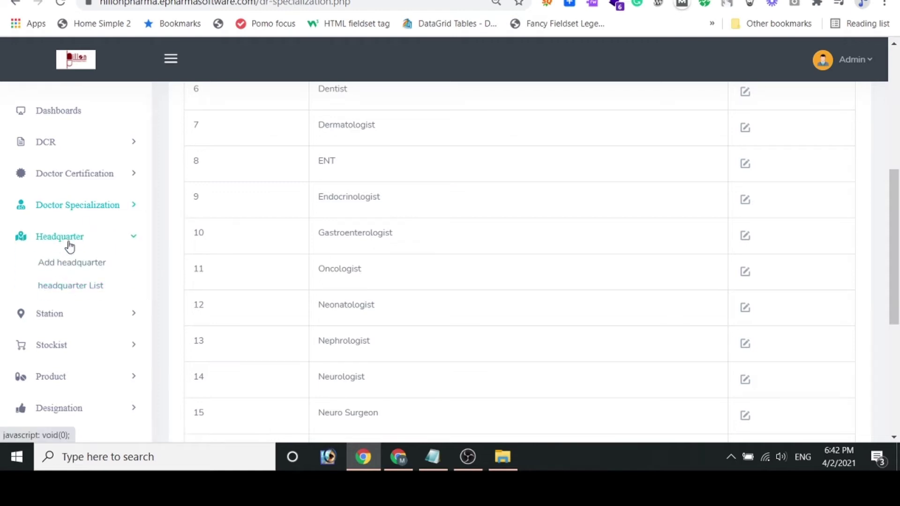
left_click(76, 270)
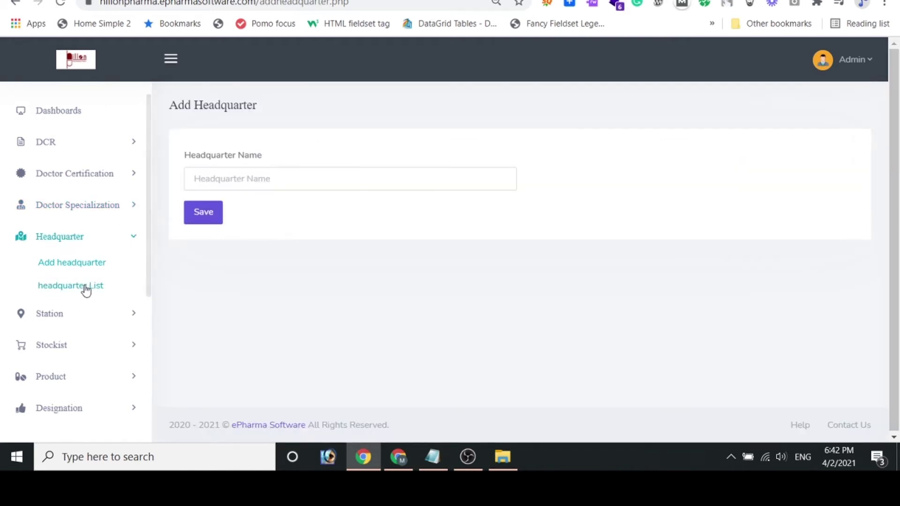
left_click(85, 289)
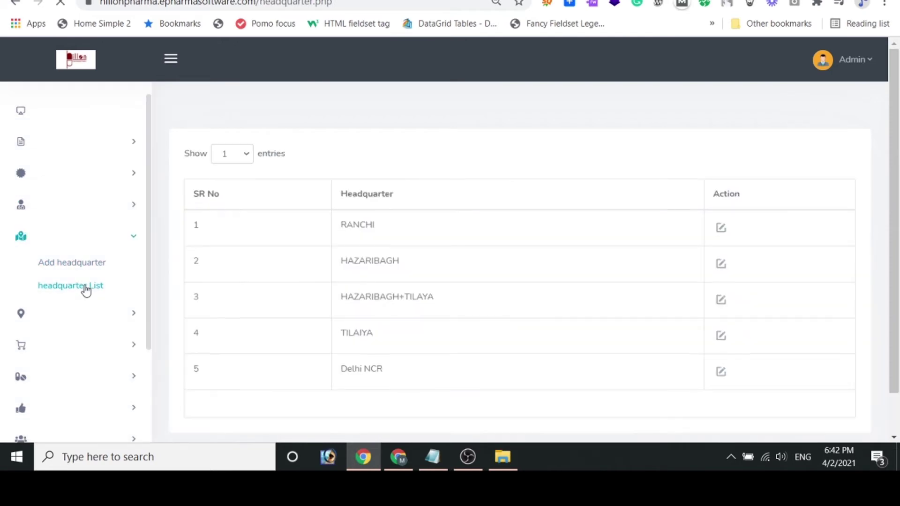
left_click_drag(362, 296, 453, 302)
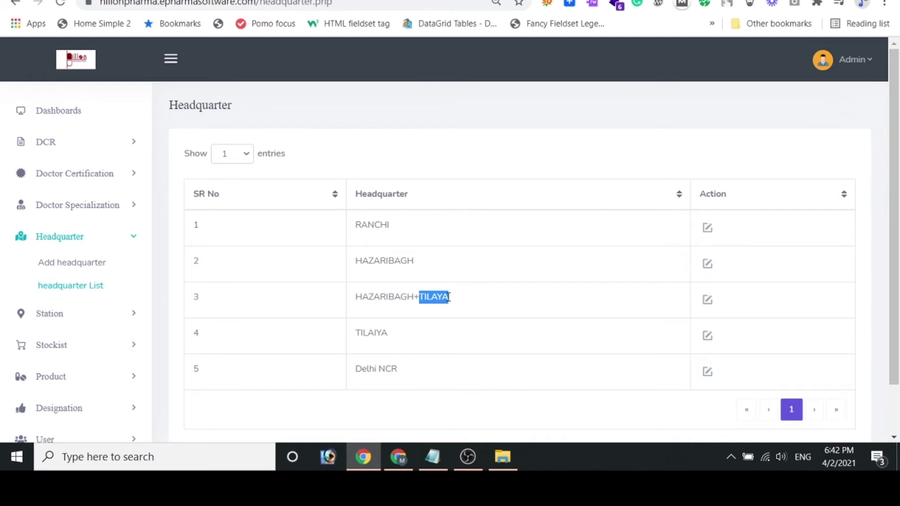
left_click_drag(362, 223, 392, 225)
left_click_drag(357, 259, 421, 264)
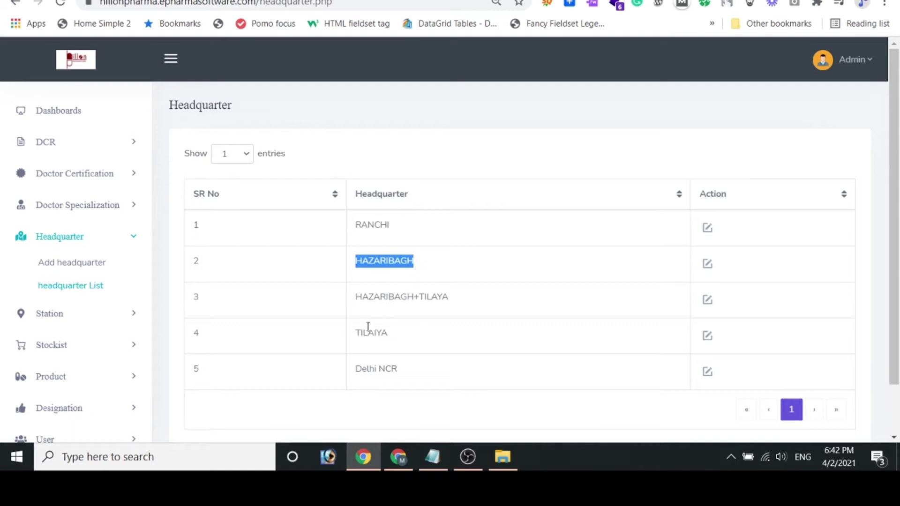
left_click_drag(359, 327, 389, 330)
left_click_drag(362, 367, 399, 368)
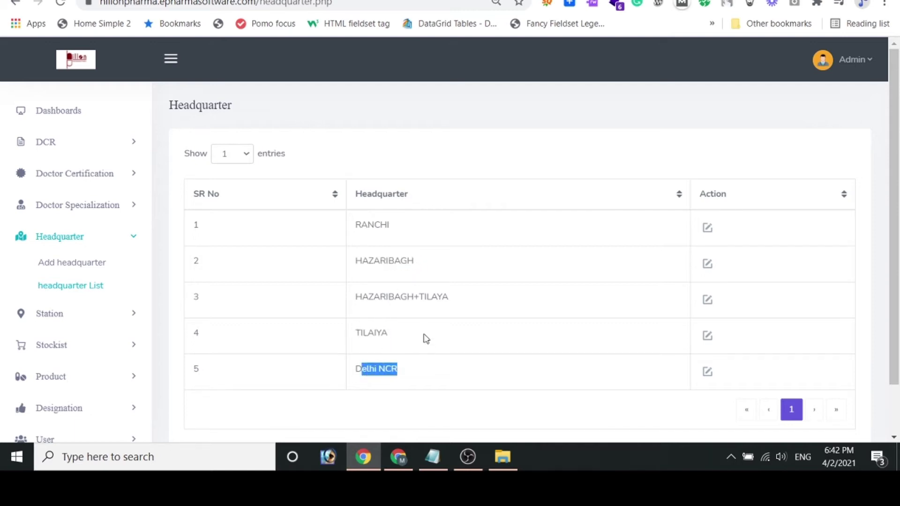
- Open the form for adding a station and view its headquarter, station name and type options
left_click(63, 314)
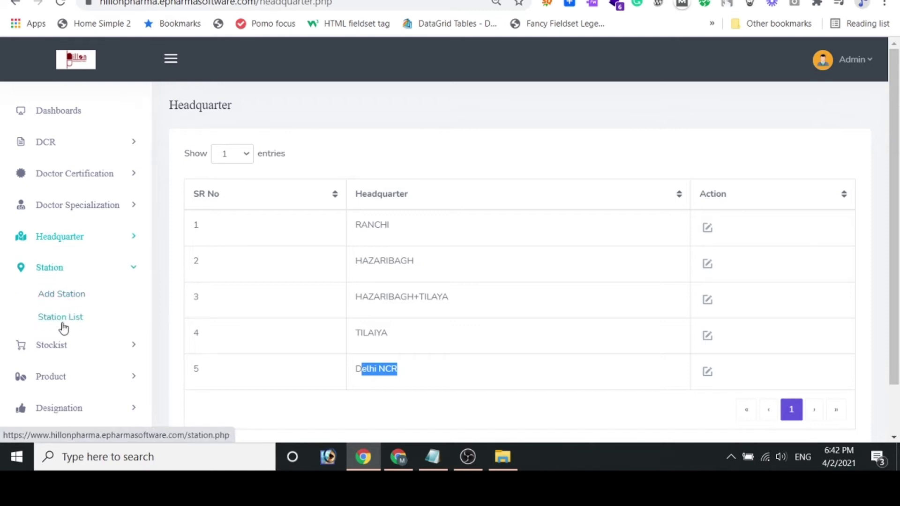
left_click(61, 295)
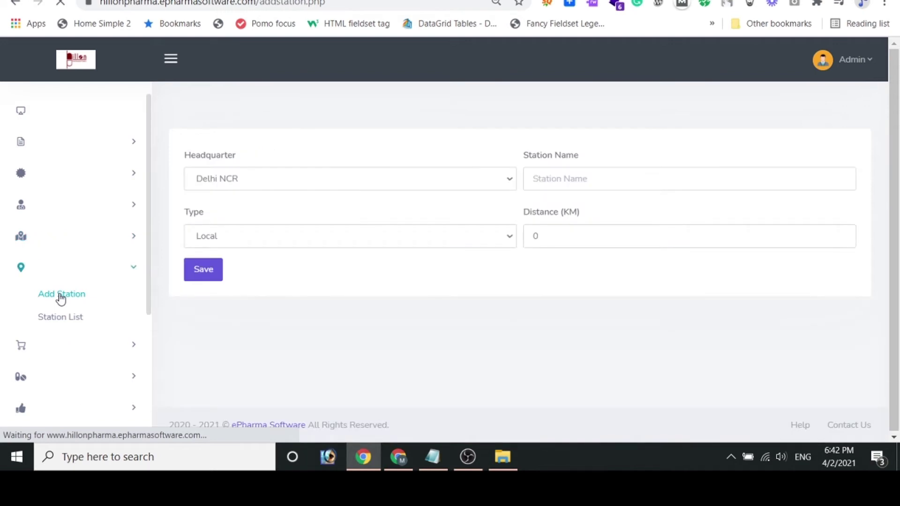
left_click(275, 183)
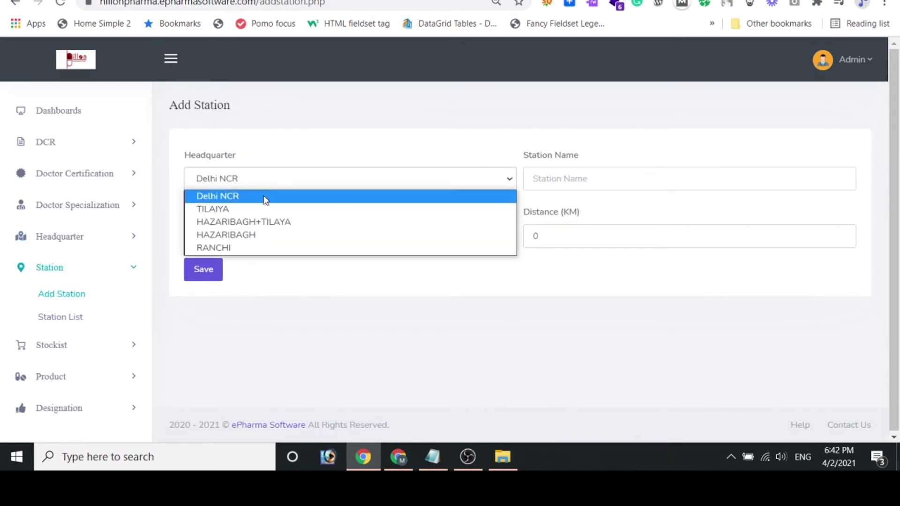
left_click(558, 179)
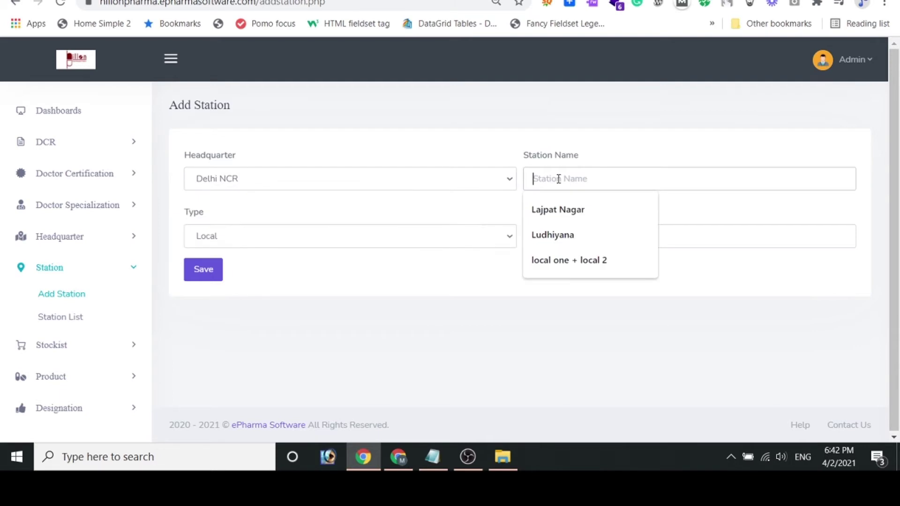
left_click(259, 239)
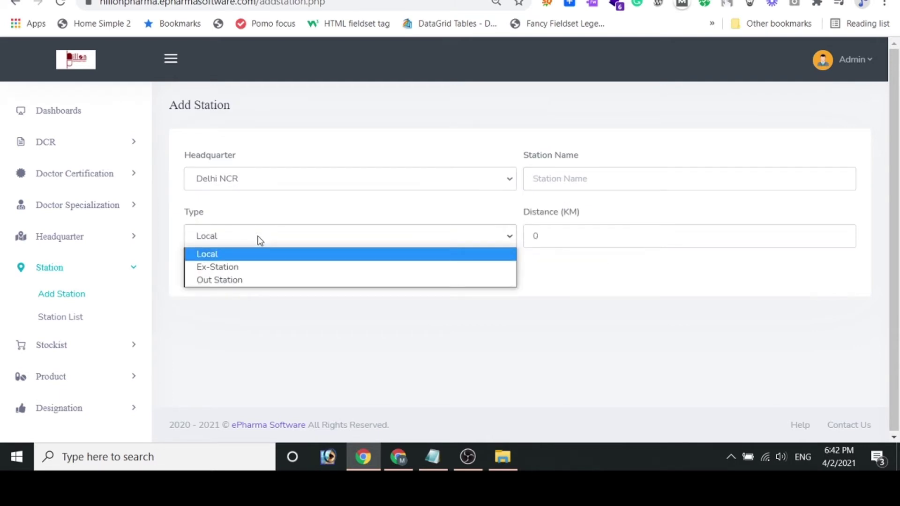
- Choose HAZARIBAGH+TILAYA as the new station's headquarter and Local as its type, and select the distance value
left_click(279, 182)
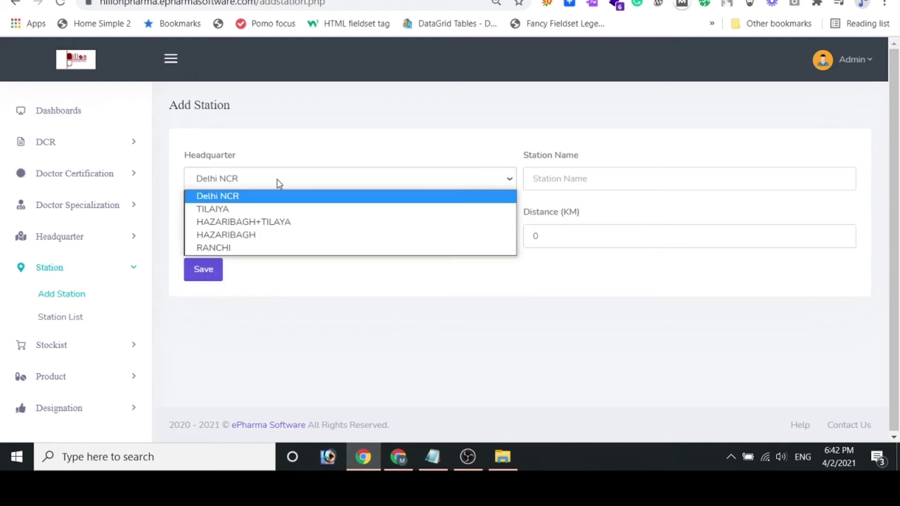
left_click(253, 221)
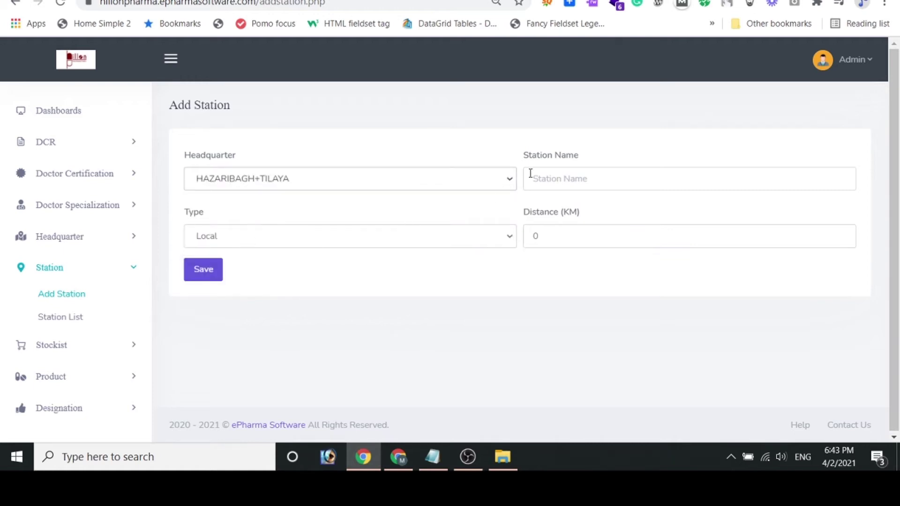
left_click(295, 236)
left_click(248, 258)
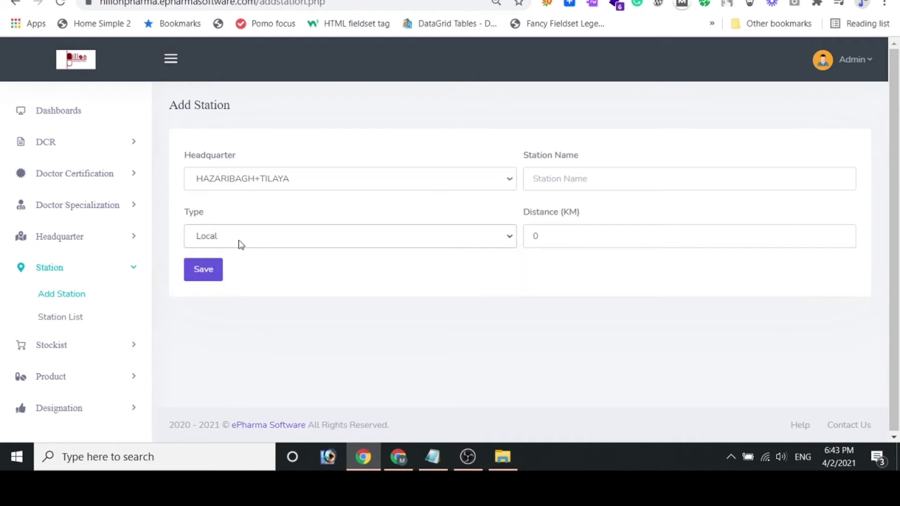
left_click(236, 243)
left_click(230, 258)
left_click(536, 236)
double_click(535, 236)
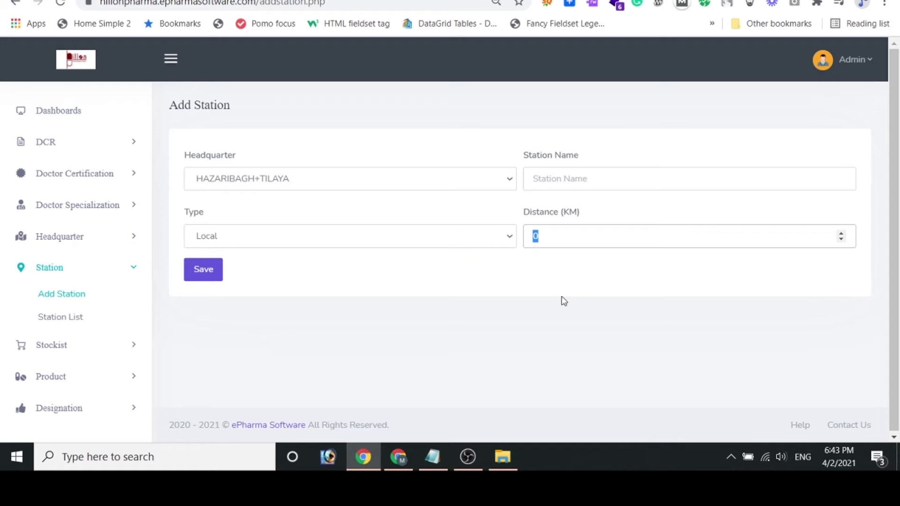
- View the station list, and reopen the form for adding a station to check the available station types
left_click(58, 318)
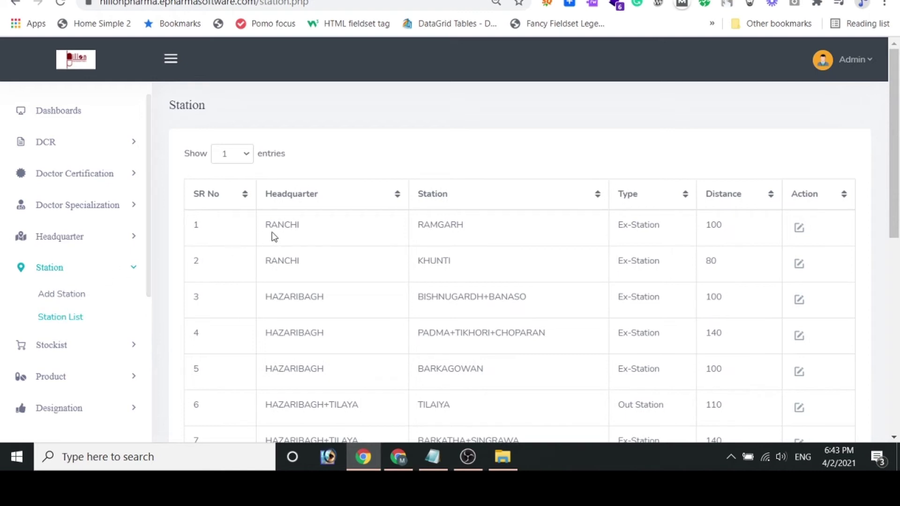
left_click(80, 295)
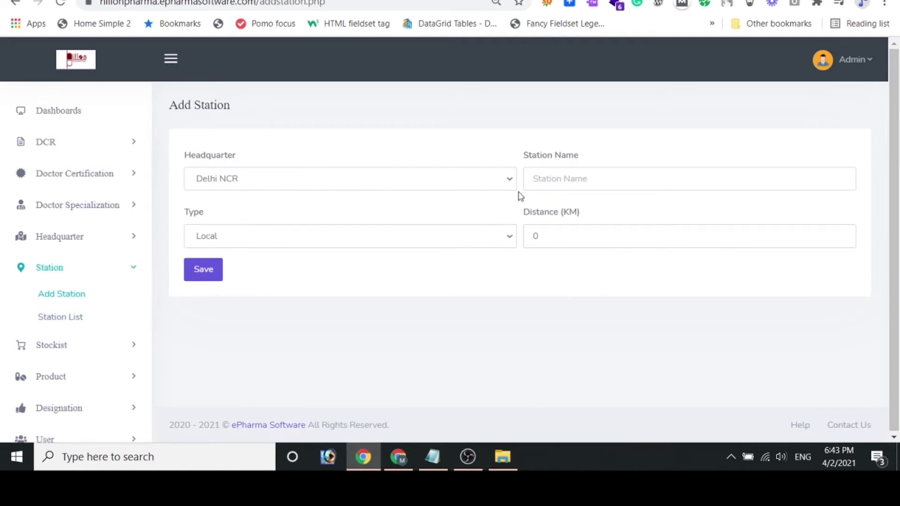
left_click(501, 236)
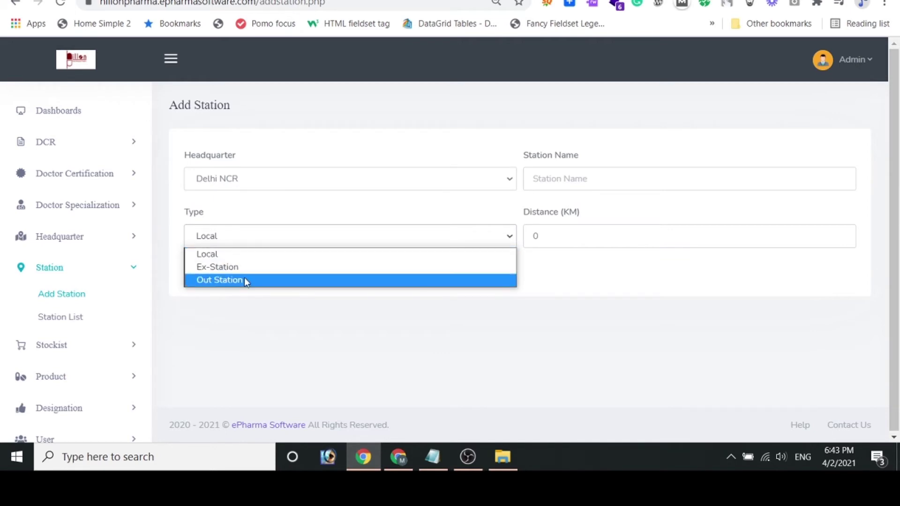
- Open the station list and examine the headquarter, type and distance of the individual stations
left_click(73, 322)
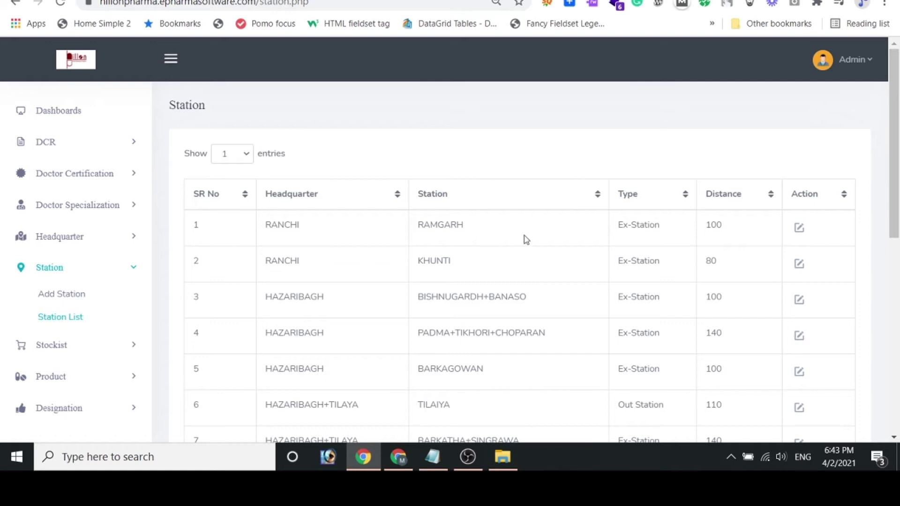
left_click_drag(646, 235, 707, 231)
left_click_drag(278, 261, 451, 263)
left_click_drag(631, 262, 652, 264)
triple_click(659, 263)
left_click(716, 263)
scroll(730, 273, "down", 1)
scroll(730, 273, "down", 1)
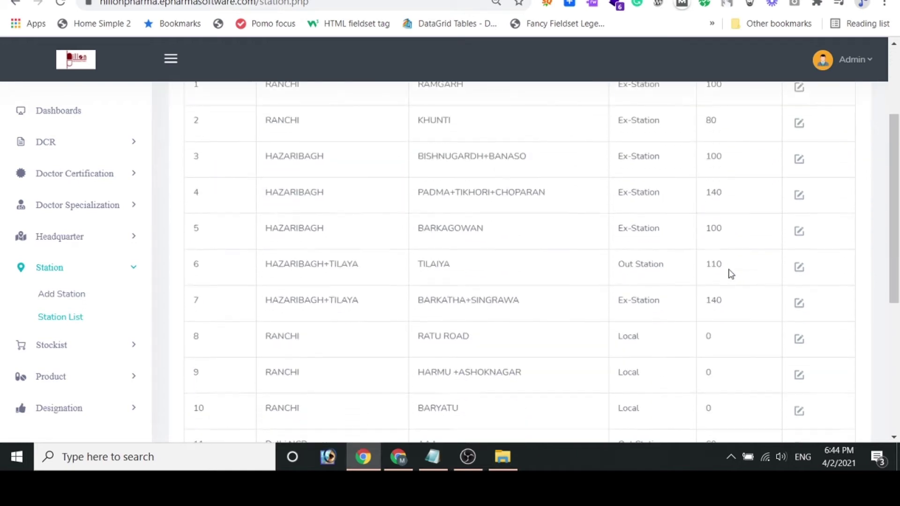
- Examine the station names, types and distances on the first page of the station list, including RATU ROAD's distance
scroll(730, 273, "down", 1)
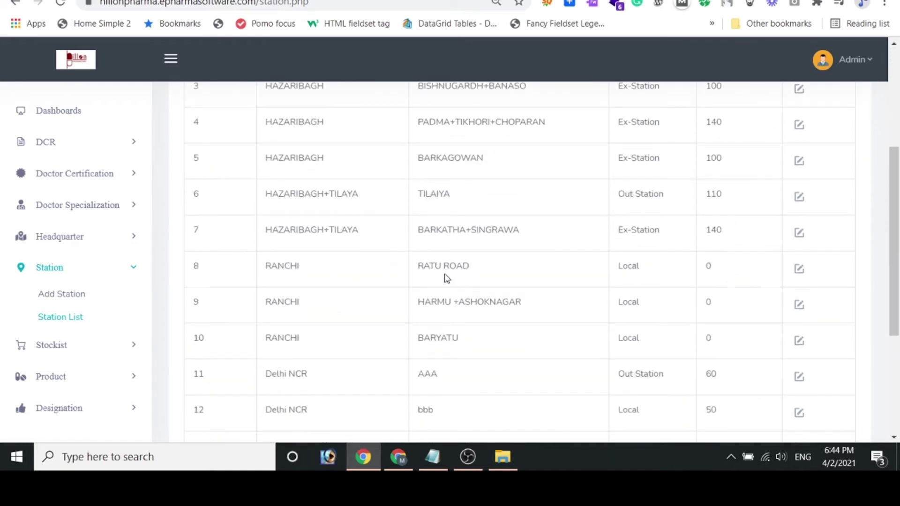
scroll(446, 279, "up", 2)
scroll(441, 305, "down", 1)
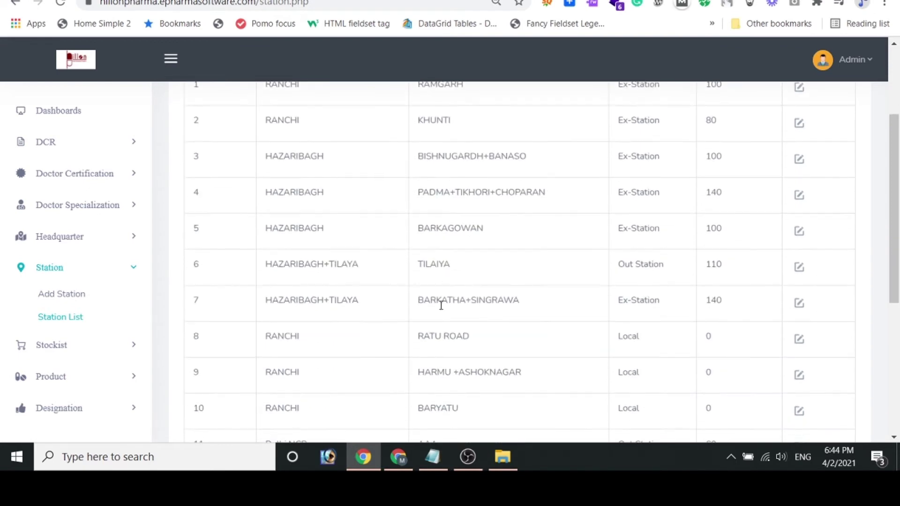
double_click(707, 337)
scroll(645, 341, "down", 5)
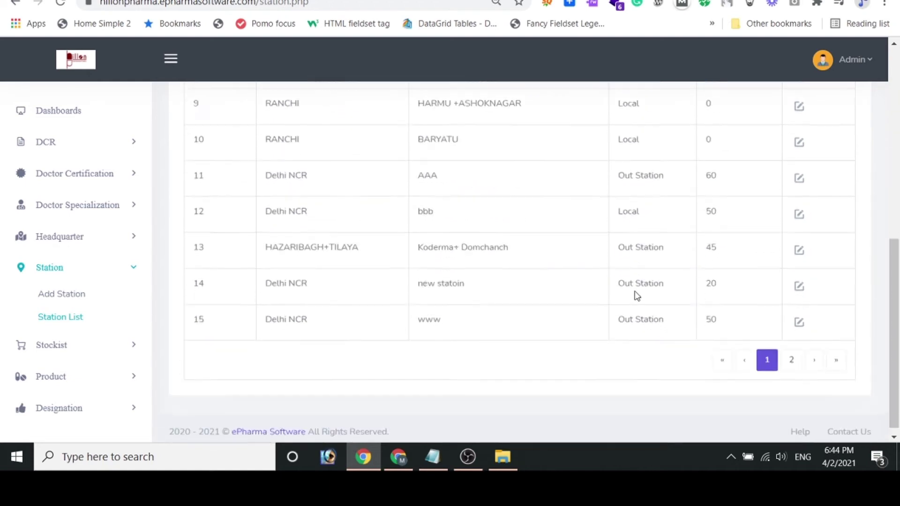
- Open page 2 of the station list and review the headquarter, station names, type and distance of entry 17
left_click(790, 358)
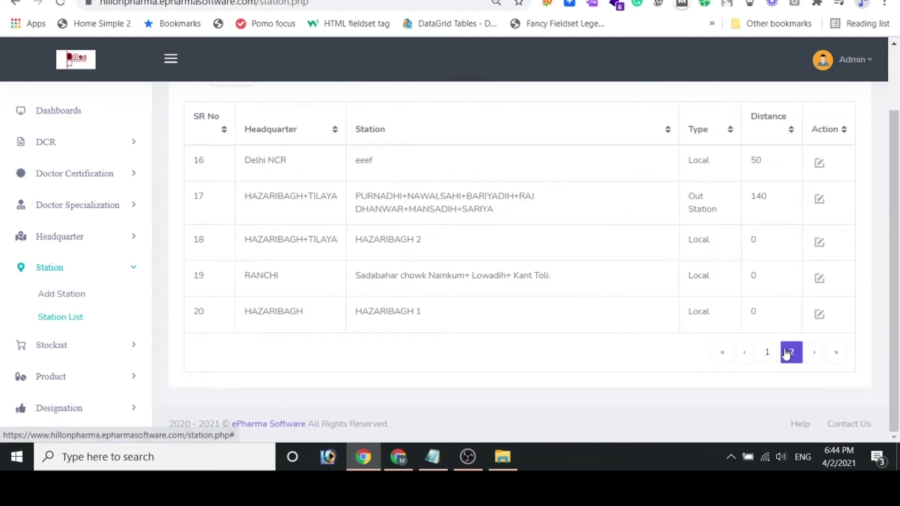
scroll(563, 310, "up", 2)
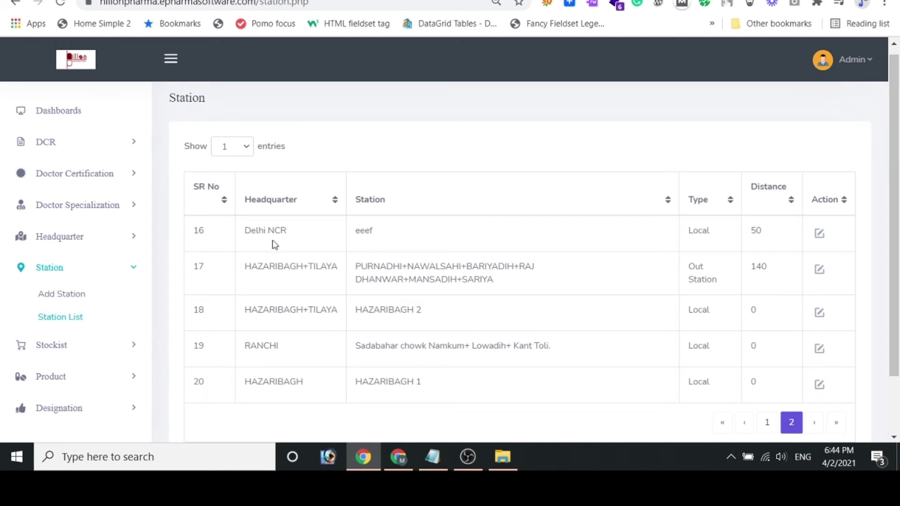
triple_click(261, 273)
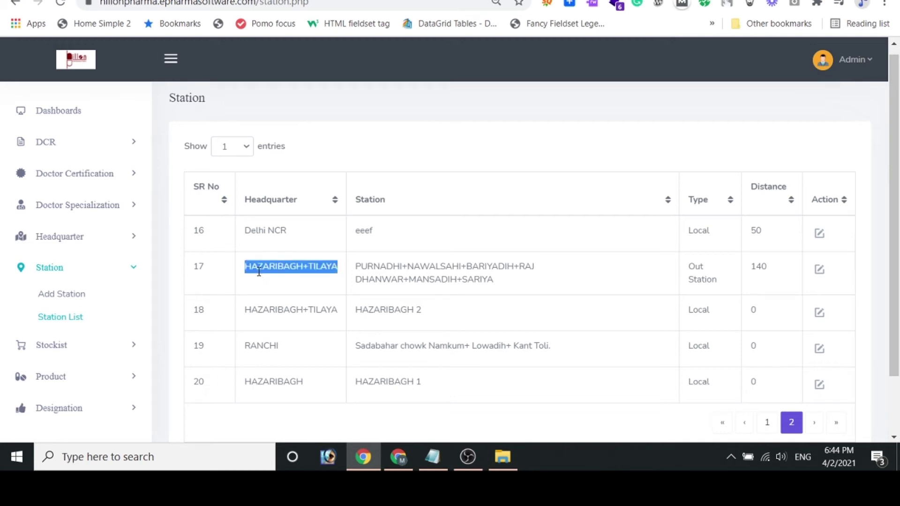
left_click_drag(367, 267, 510, 286)
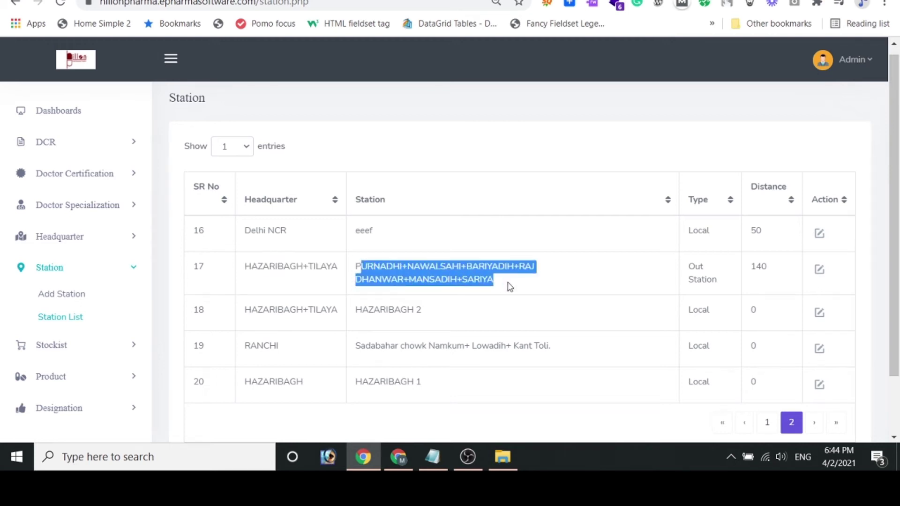
triple_click(696, 267)
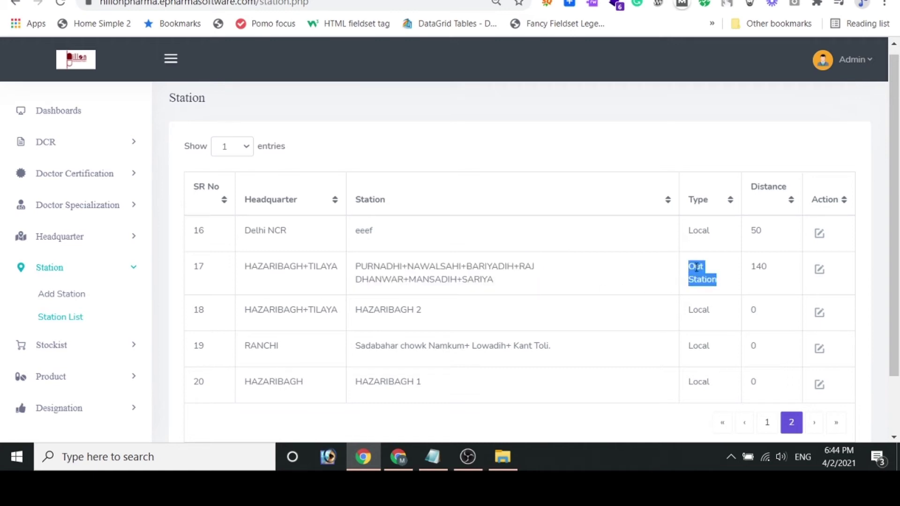
double_click(758, 266)
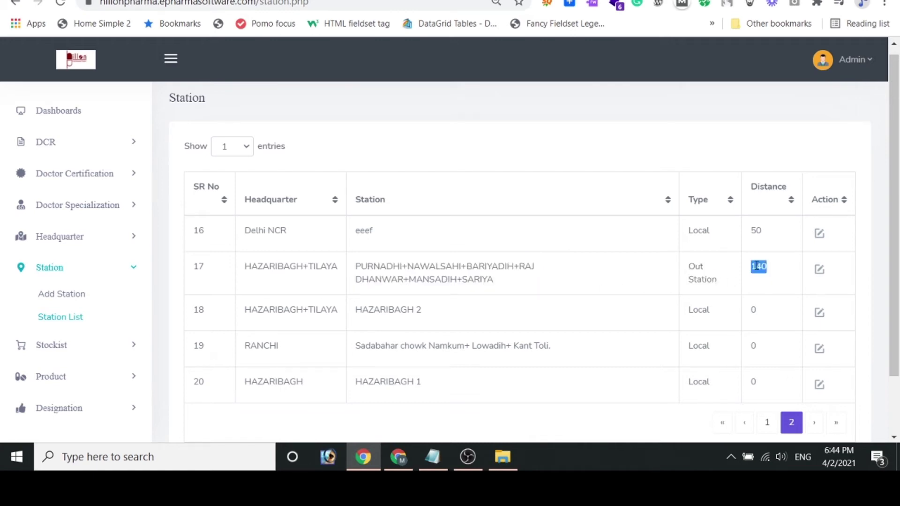
- Review the headquarter, station names, type and distance of entry 19 in the station list
triple_click(419, 349)
double_click(268, 347)
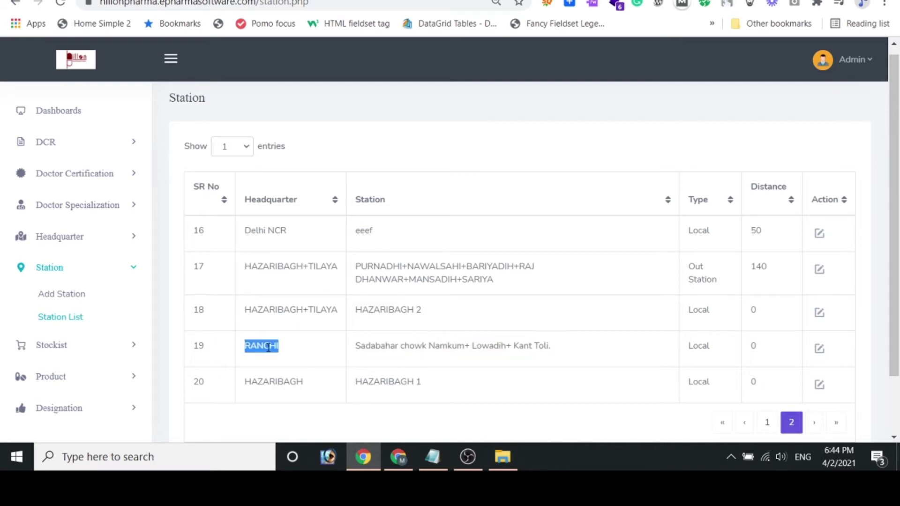
triple_click(438, 349)
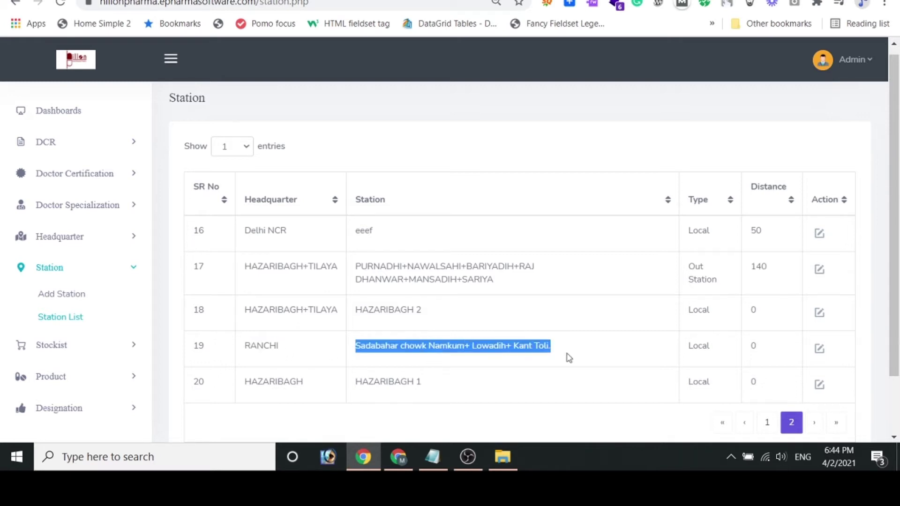
double_click(693, 348)
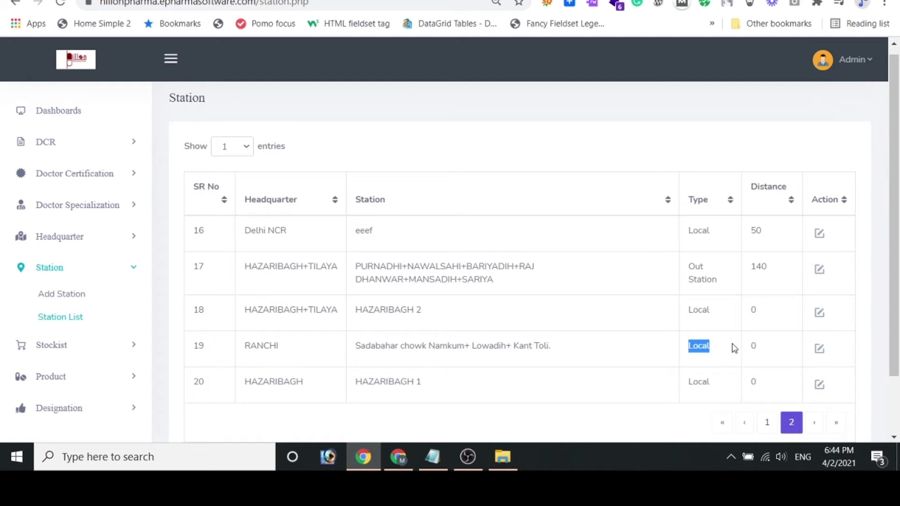
left_click(755, 348)
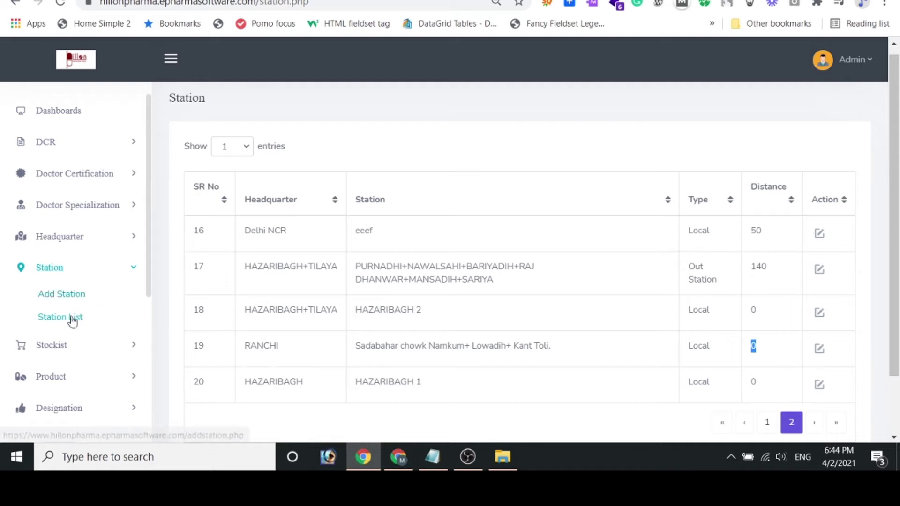
- View the stockist list and the form for adding a stockist, and return to the PAYAL DISTRIBUTAR entry in the list
left_click(72, 349)
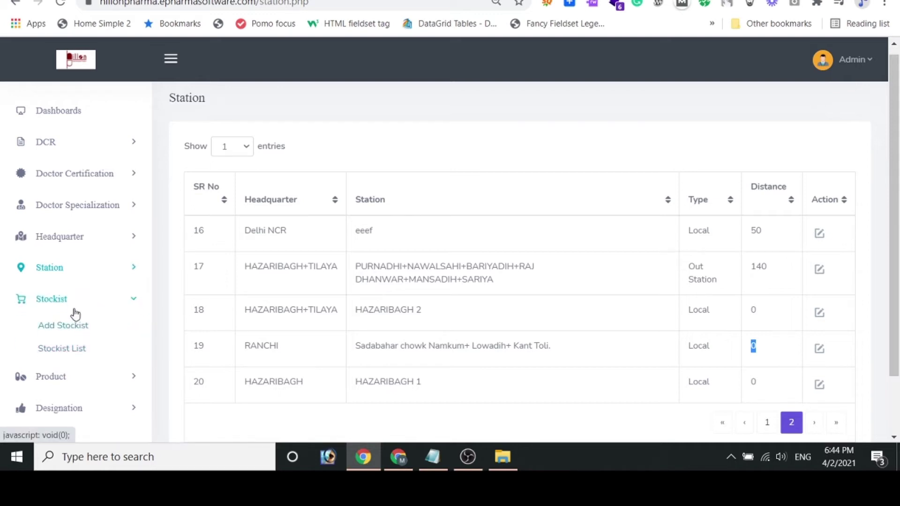
left_click(67, 349)
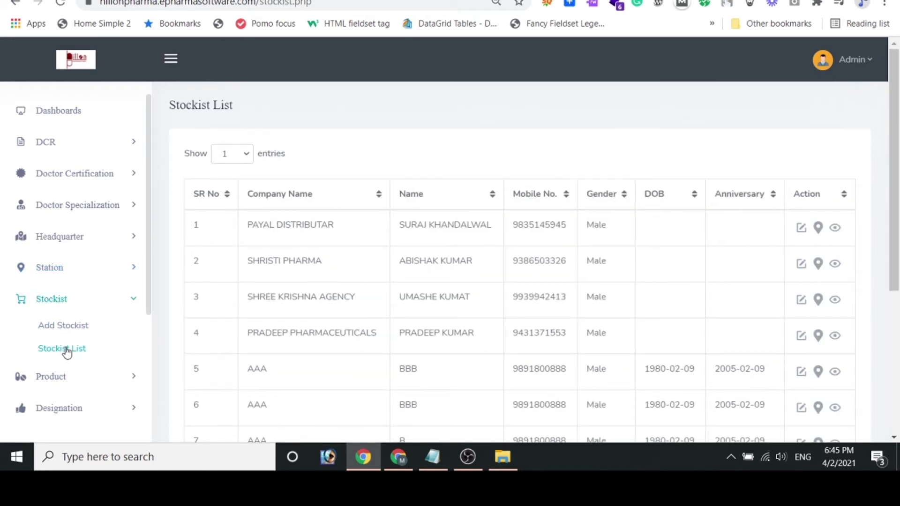
left_click(66, 332)
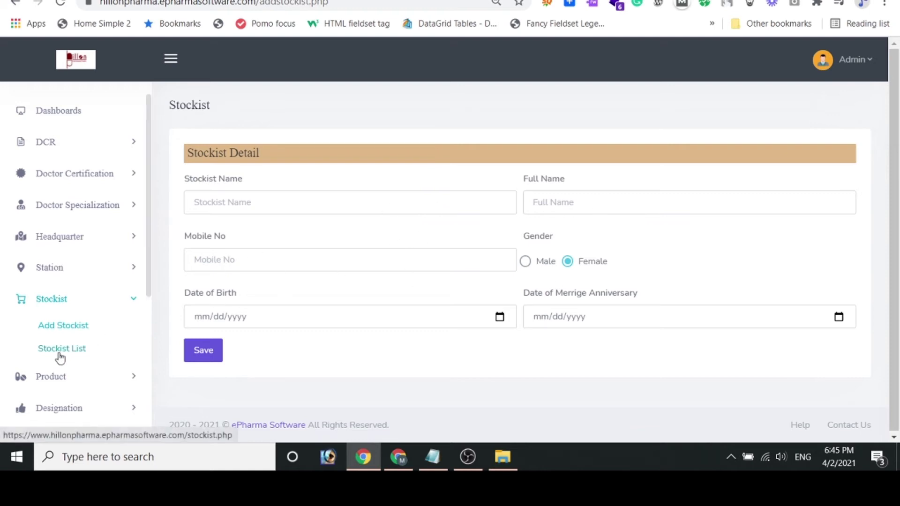
left_click(76, 351)
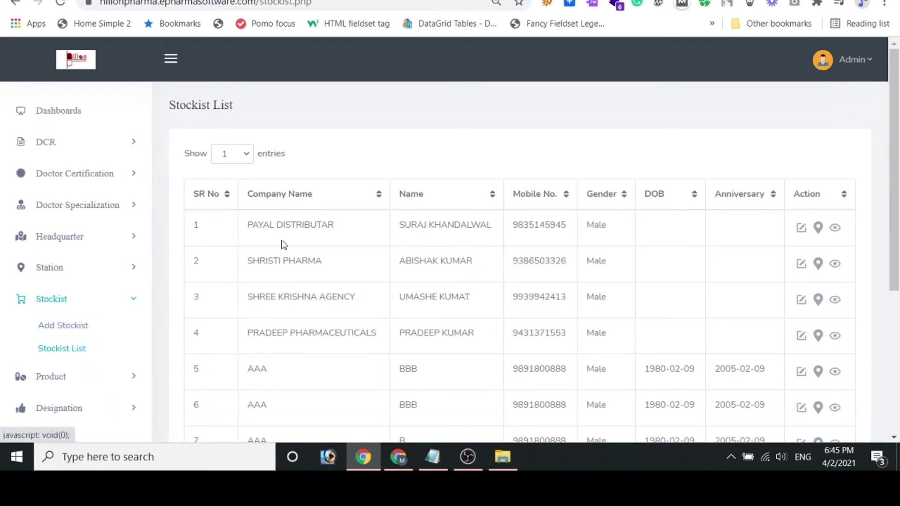
left_click_drag(281, 219, 322, 225)
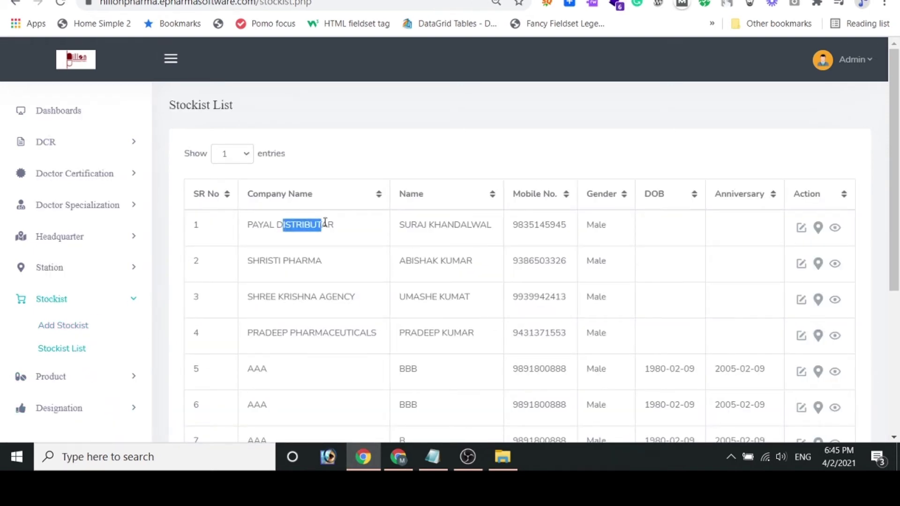
- Open PAYAL DISTRIBUTAR's station assignment, view the stations offered for headquarter RANCHI, and return to the stockist list
left_click(818, 228)
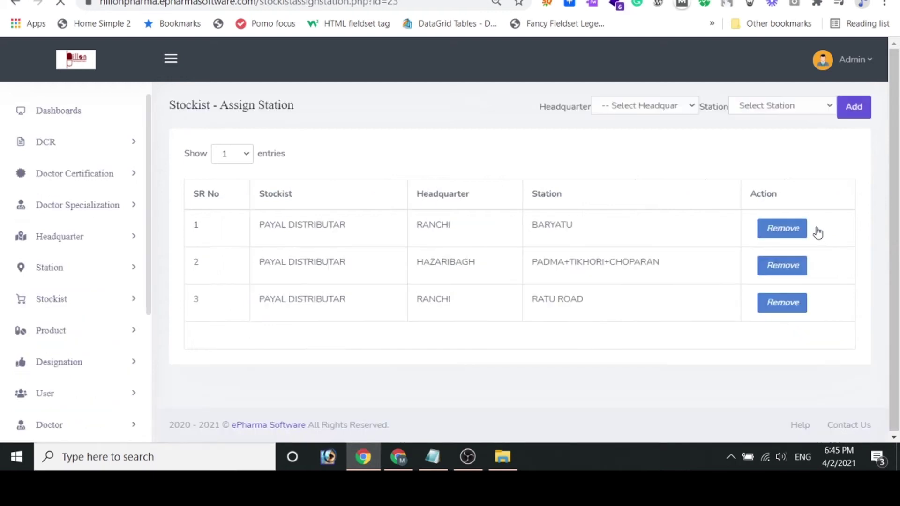
left_click(695, 107)
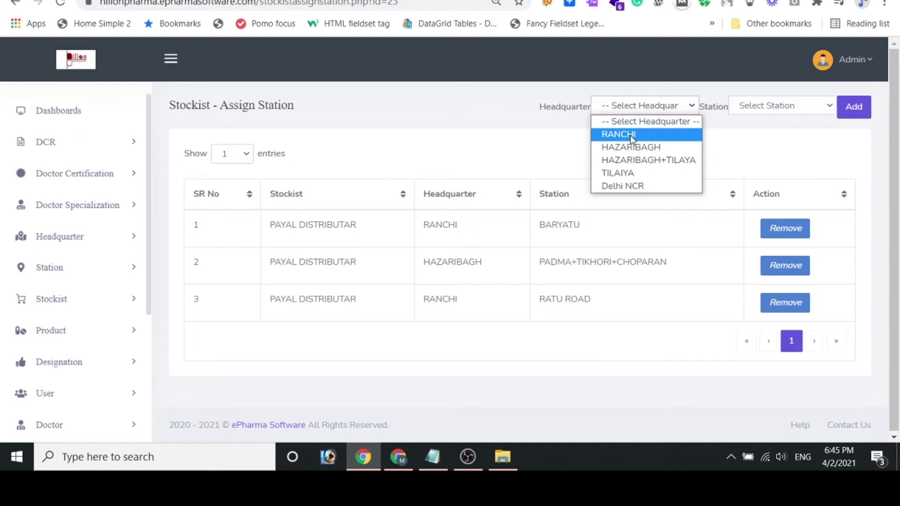
left_click(632, 135)
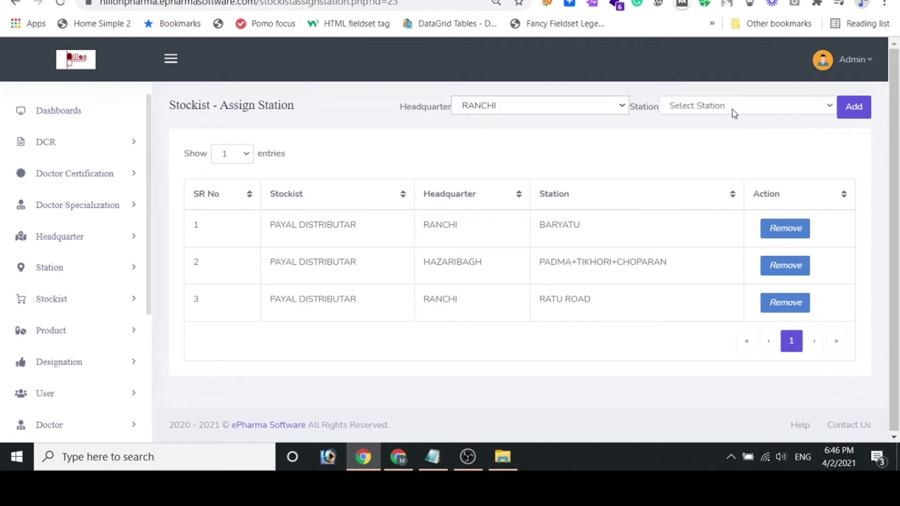
left_click(734, 112)
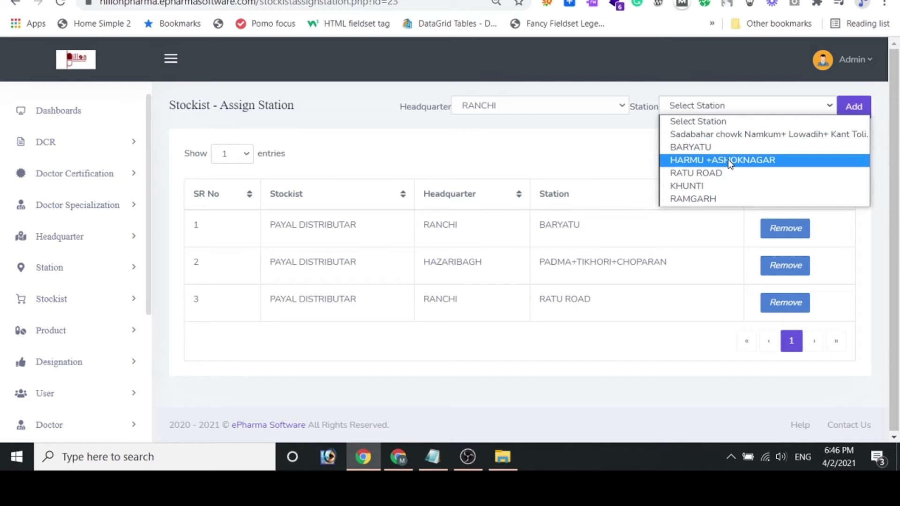
left_click(620, 159)
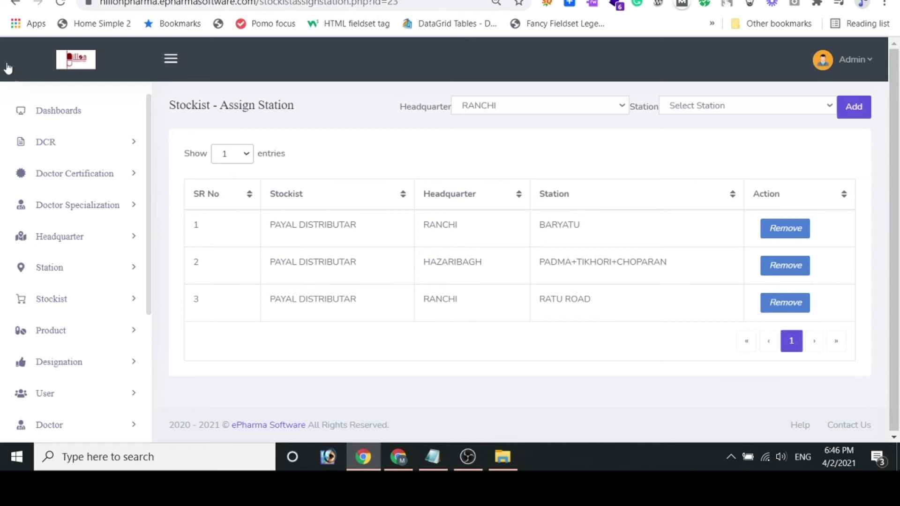
left_click(15, 5)
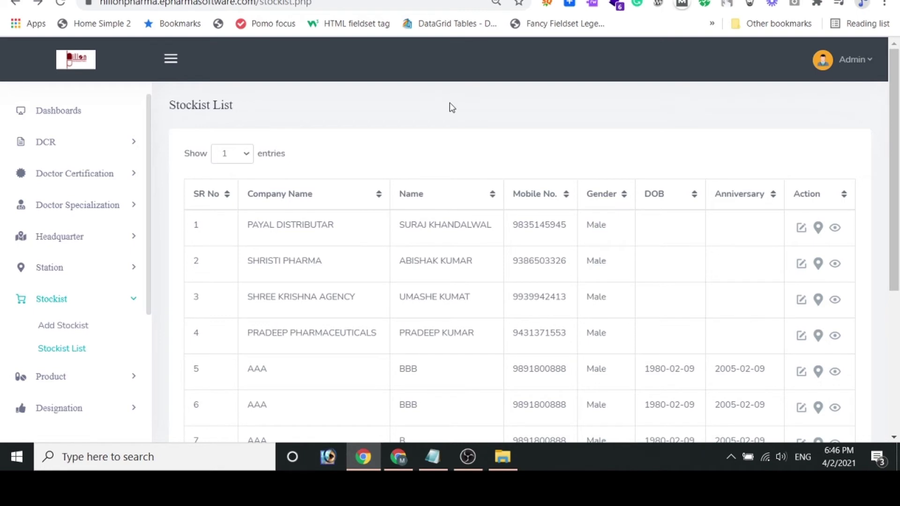
- Check the sell and closing records of PAYAL DISTRIBUTAR and SHRISTI PHARMA, and open those of the fifth stockist, AAA
left_click(836, 229)
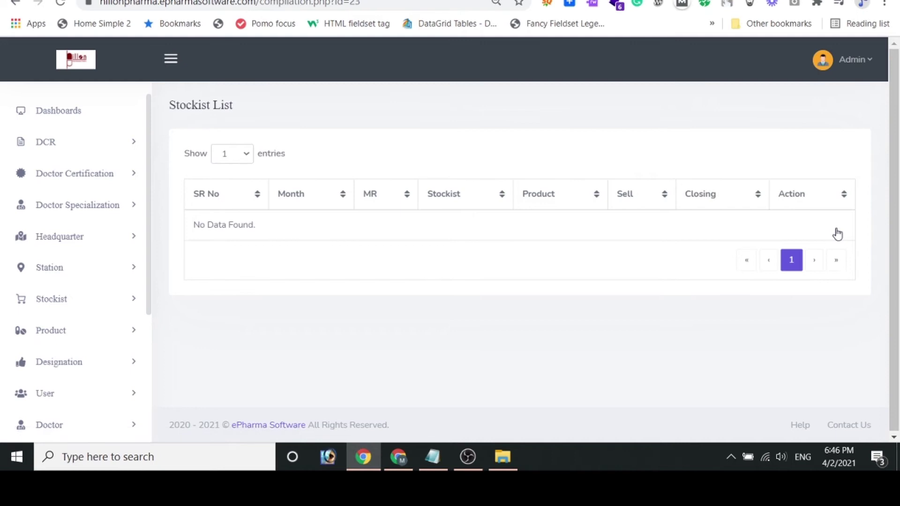
left_click(15, 3)
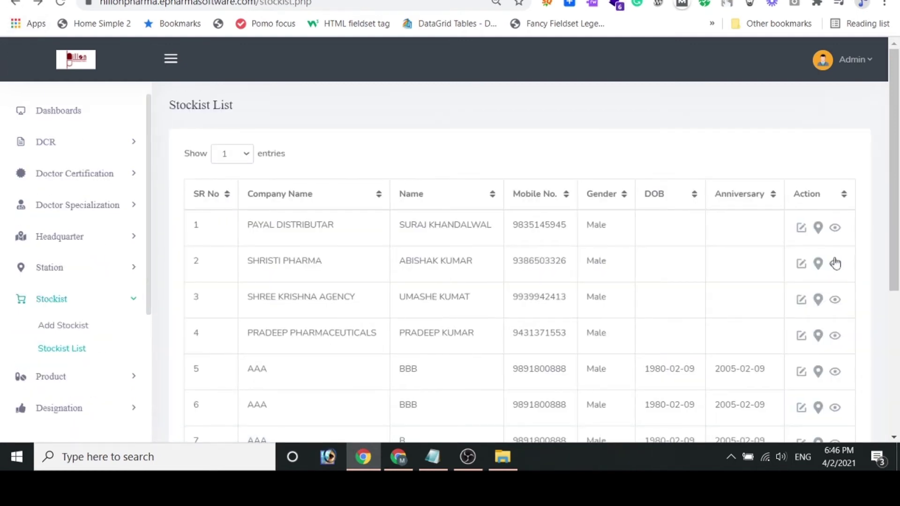
left_click(838, 266)
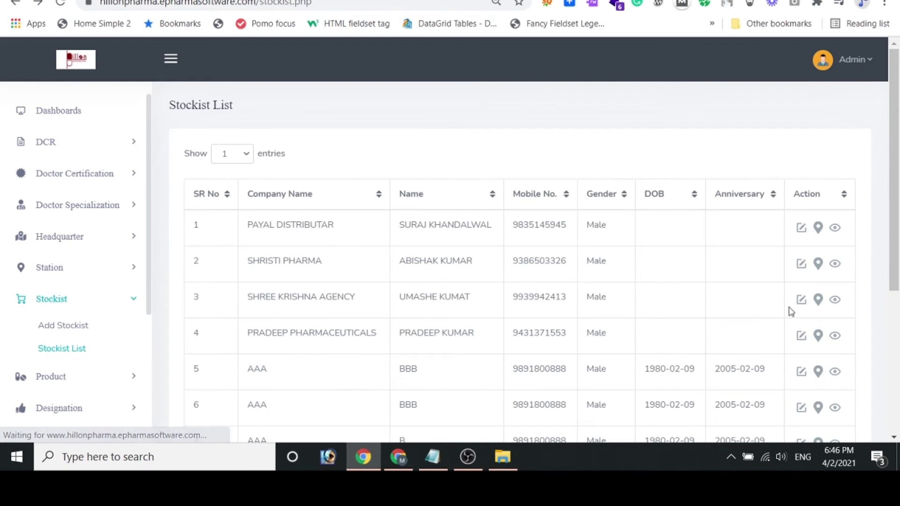
left_click(835, 375)
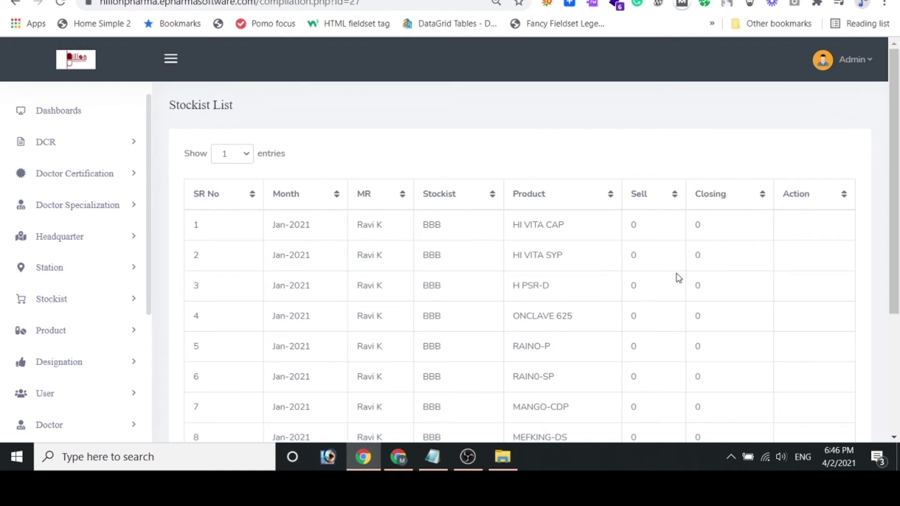
- Examine the monthly product sell and closing figures recorded for the fifth stockist
scroll(678, 278, "down", 3)
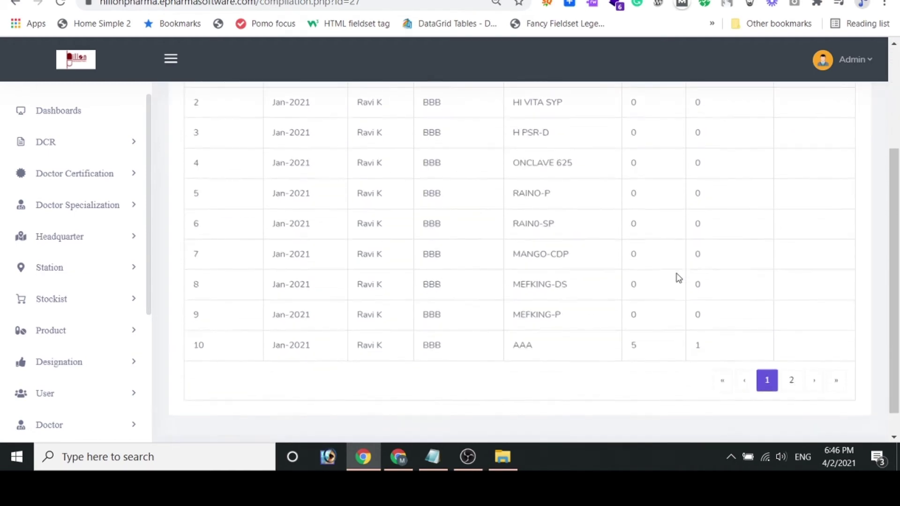
scroll(678, 277, "up", 2)
scroll(678, 277, "up", 1)
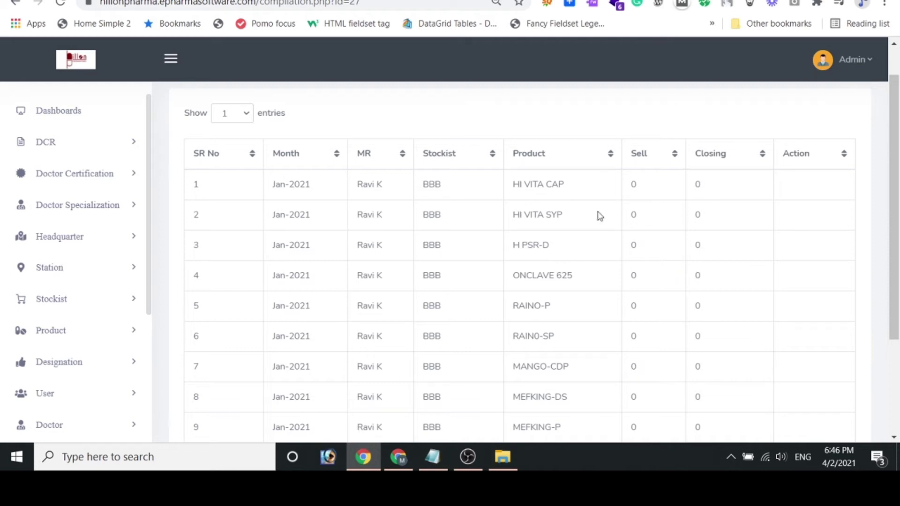
left_click_drag(532, 179, 727, 334)
left_click(727, 333)
- Reopen the stockist list and look through the entries on its first page
left_click(78, 303)
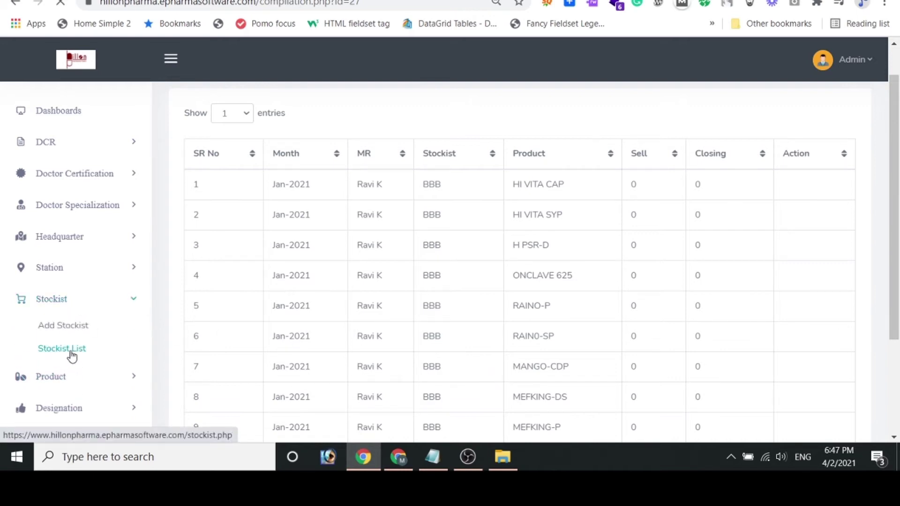
left_click(73, 354)
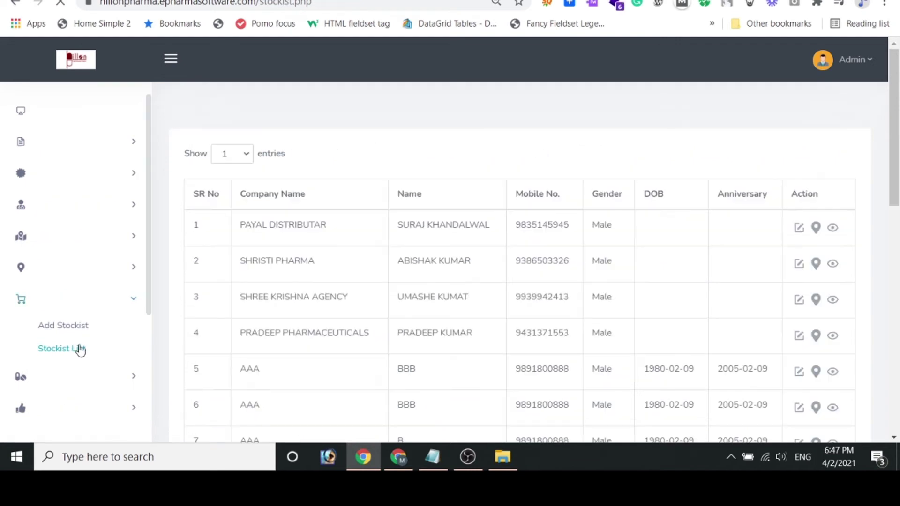
scroll(512, 361, "down", 3)
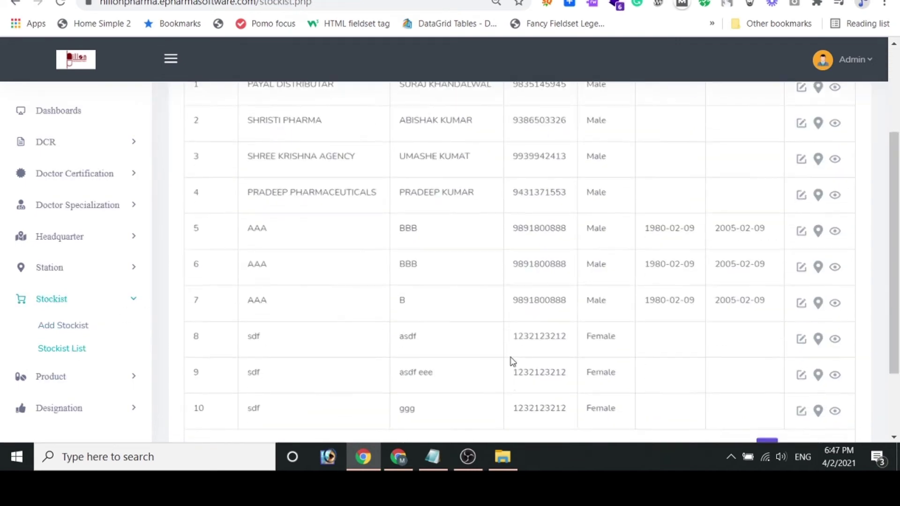
scroll(512, 361, "down", 2)
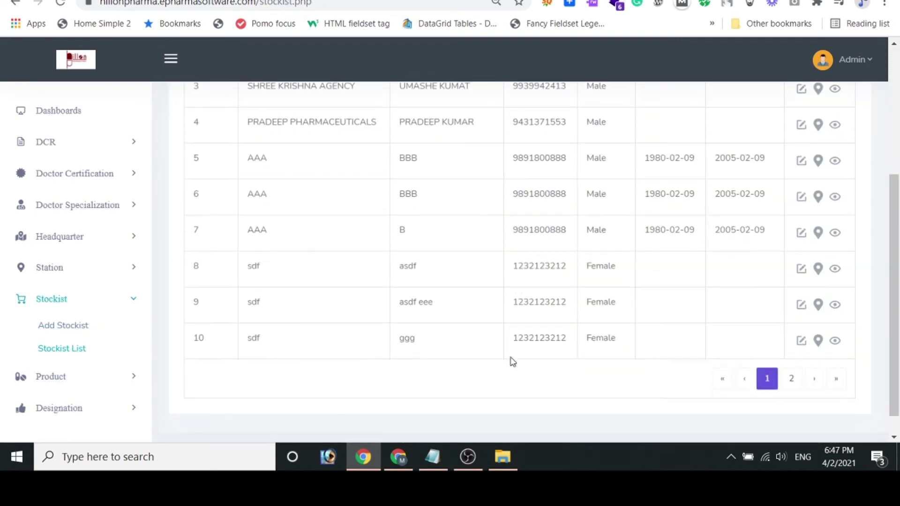
- Open the form for adding a product in the product section
left_click(73, 382)
left_click(74, 360)
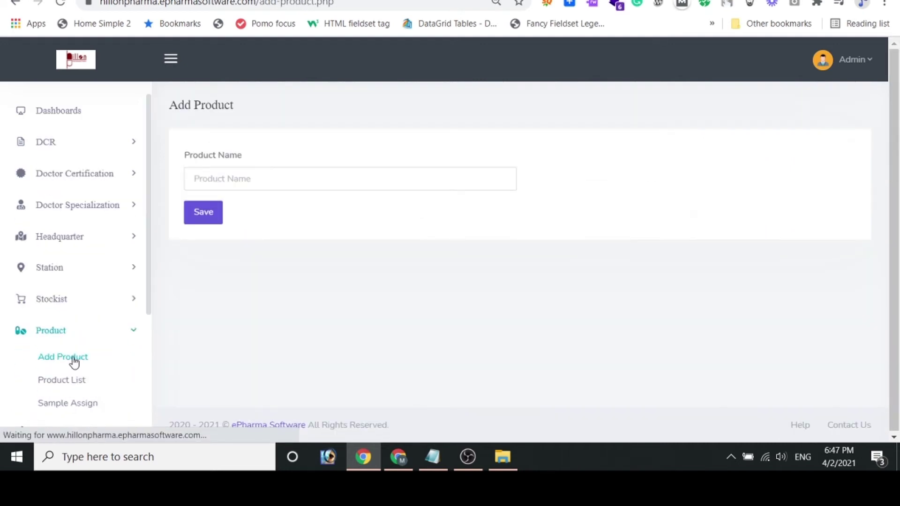
- Open the product list, change the number of entries shown and look through the products down to the last one
left_click(79, 385)
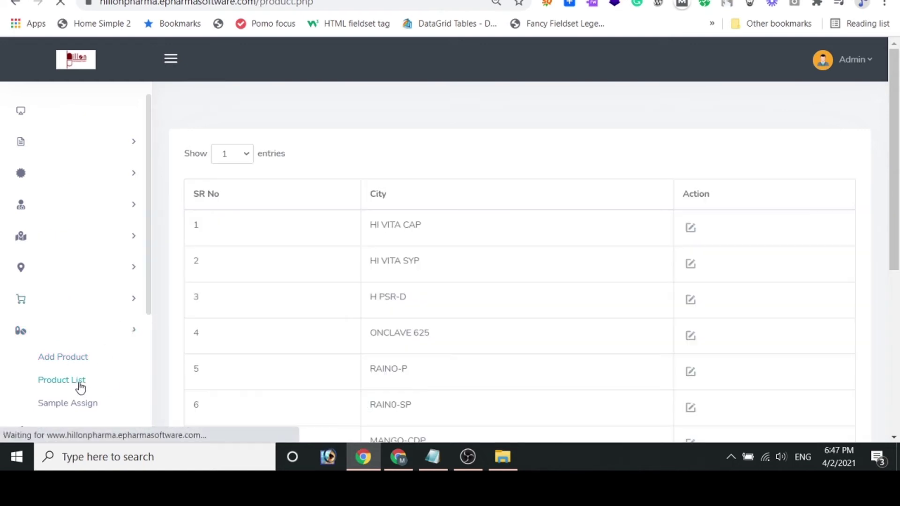
scroll(399, 268, "down", 1)
scroll(423, 274, "up", 1)
left_click(246, 153)
left_click(229, 224)
scroll(386, 301, "down", 6)
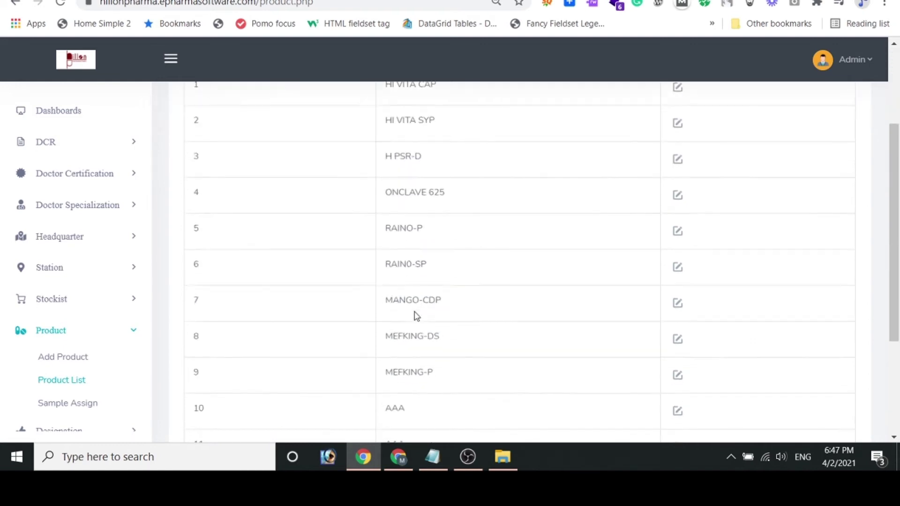
scroll(91, 353, "down", 1)
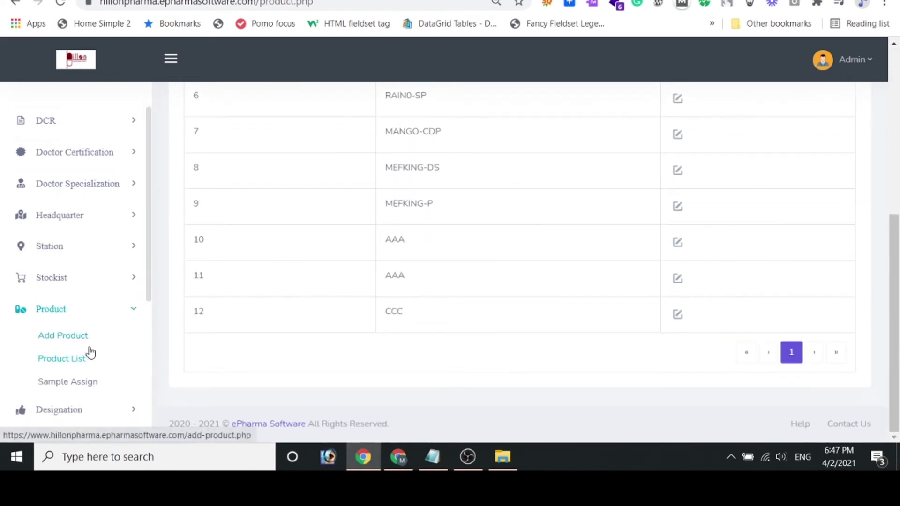
- Open the sample assignment section and look over the list of medical representatives, starting with the area sales manager
left_click(78, 386)
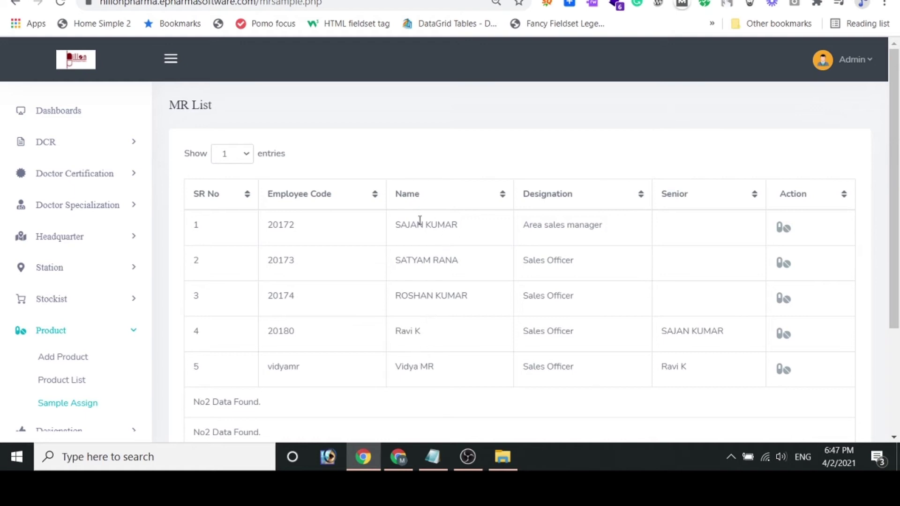
left_click_drag(399, 228, 469, 232)
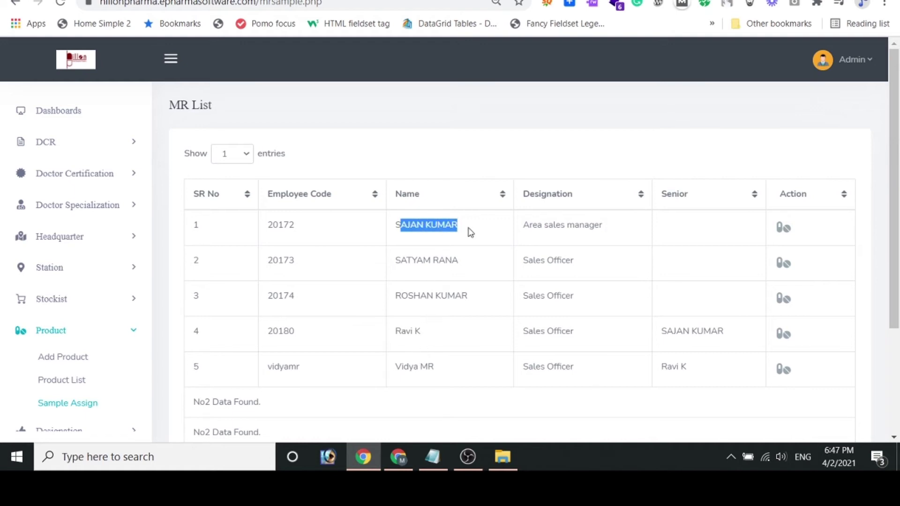
left_click(445, 227)
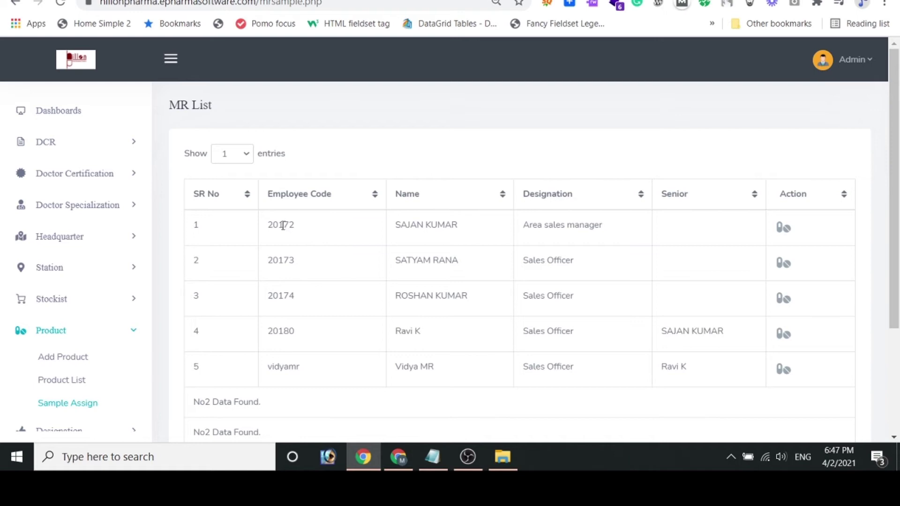
scroll(104, 386, "down", 1)
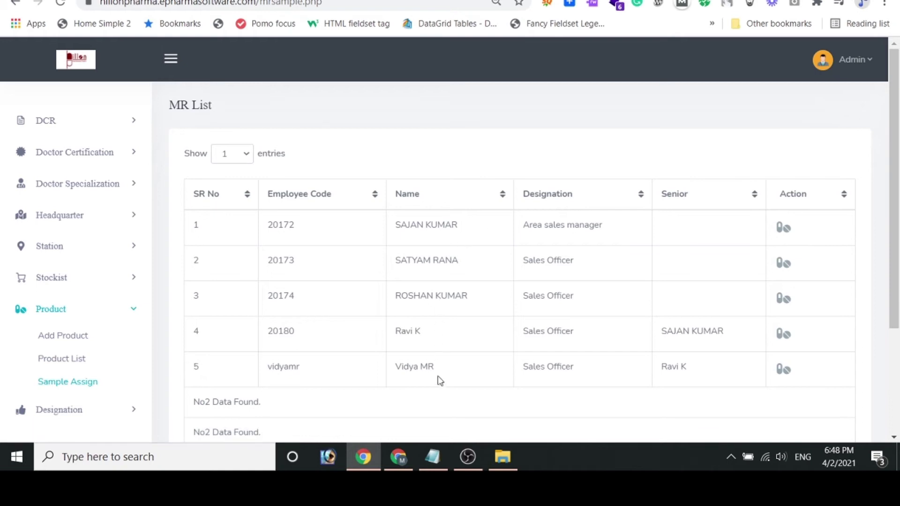
- Open the sample form of the area sales manager and review each product's assigned, distributed, balance and assign columns
left_click(780, 230)
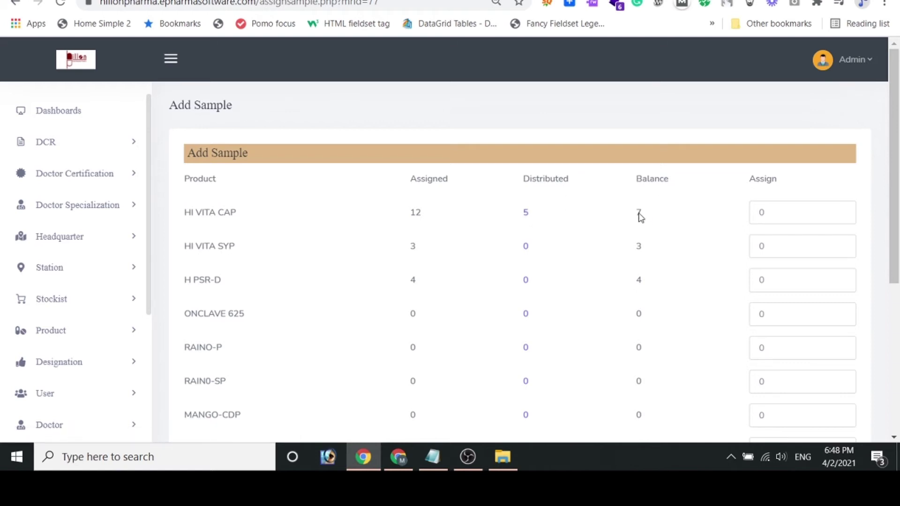
double_click(762, 213)
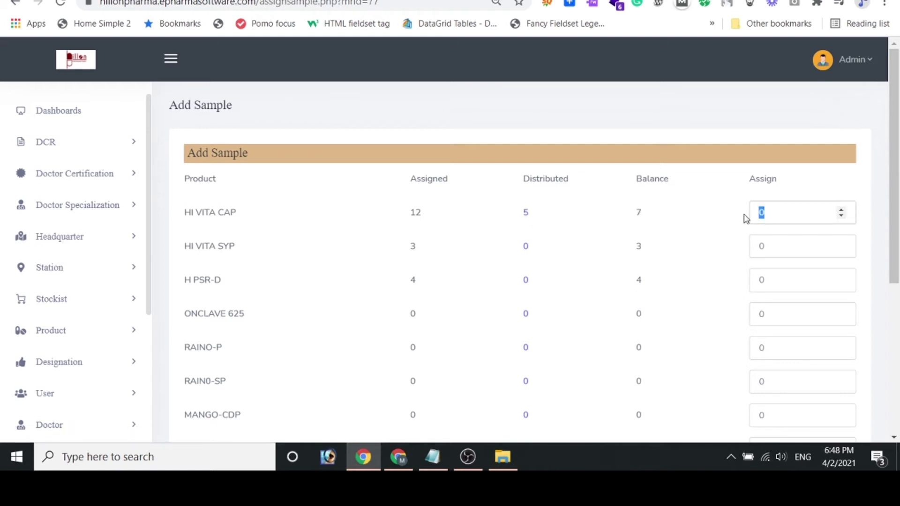
scroll(229, 256, "down", 5)
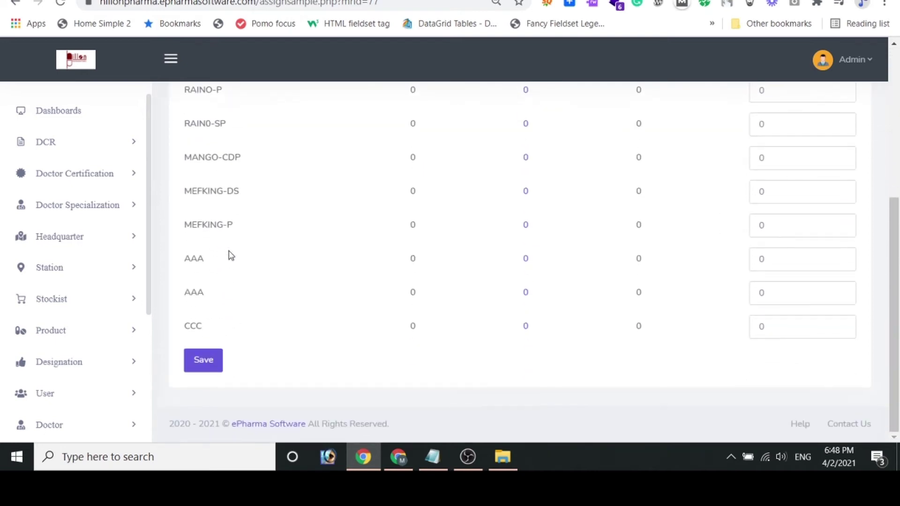
scroll(228, 257, "up", 3)
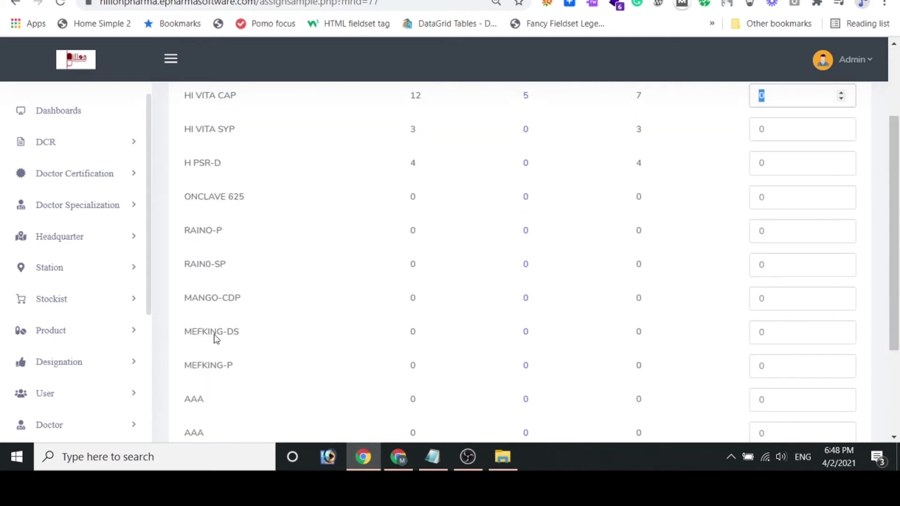
scroll(393, 308, "up", 3)
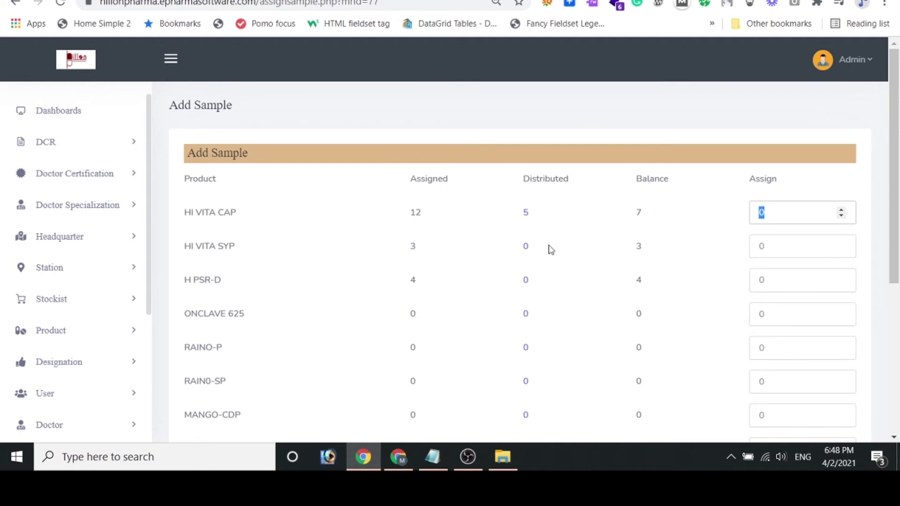
- Open the distributed sample records for HI VITA CAP and look through the doctors and quantities on the first page
left_click(526, 214)
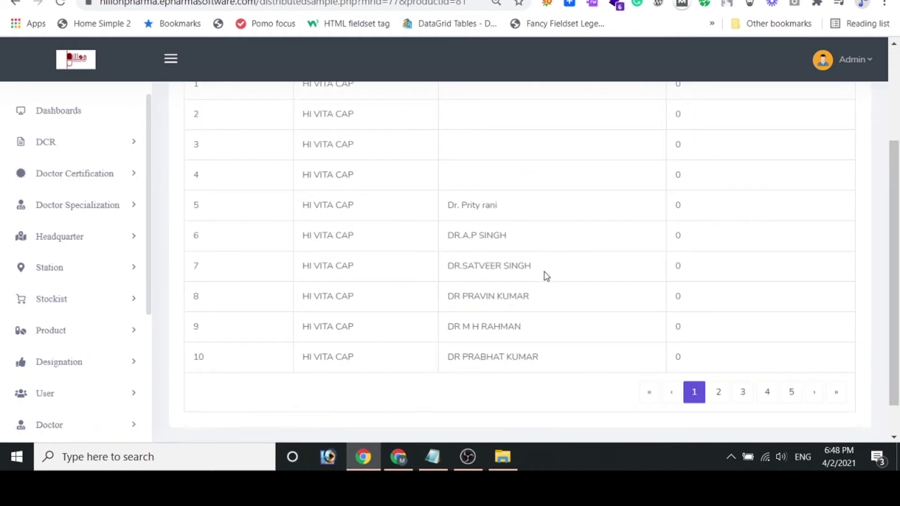
scroll(546, 276, "down", 3)
scroll(546, 276, "up", 3)
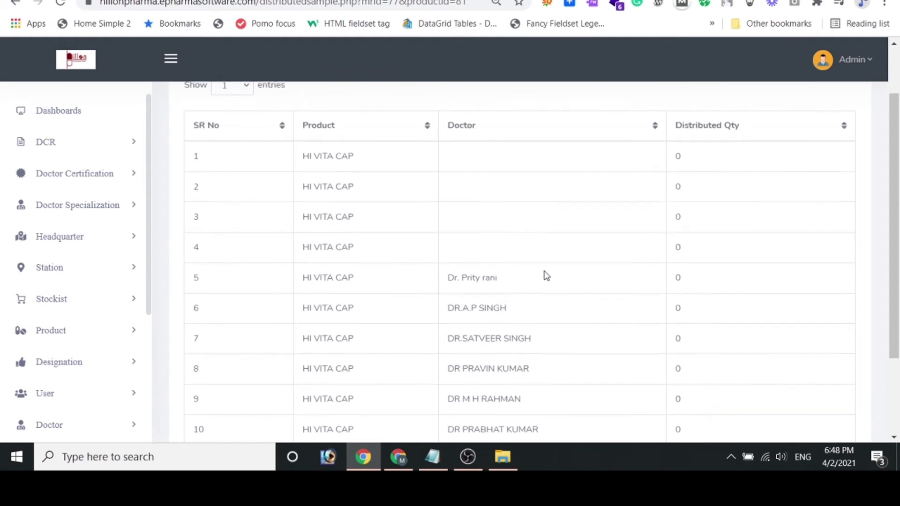
- Open the form for adding a designation in the designation section
scroll(87, 361, "down", 1)
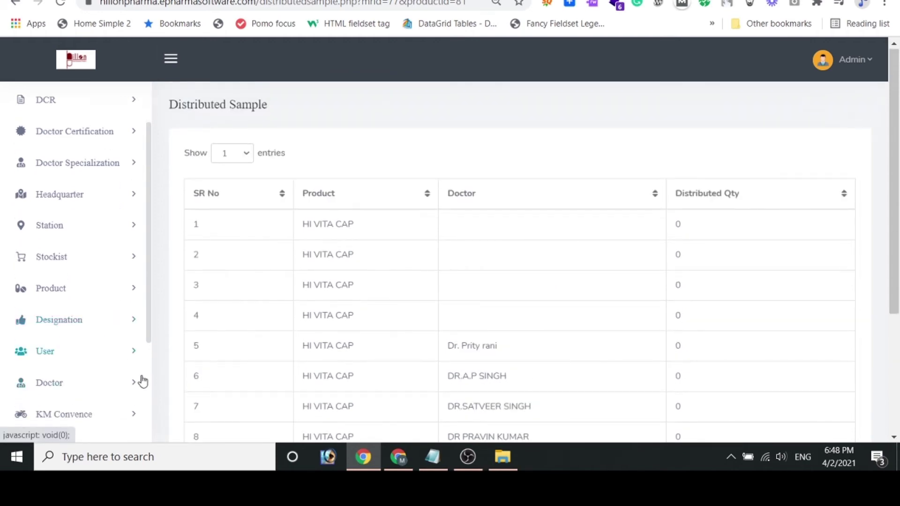
left_click(72, 294)
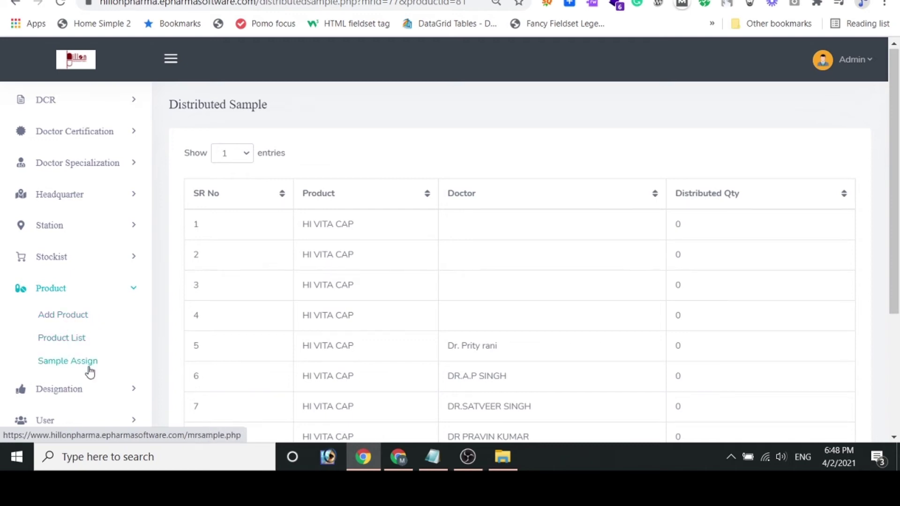
left_click(81, 396)
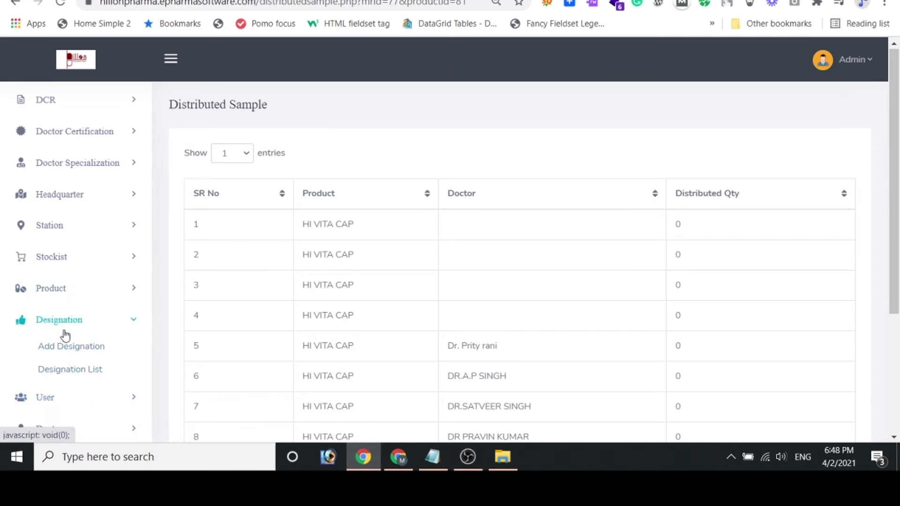
left_click(66, 354)
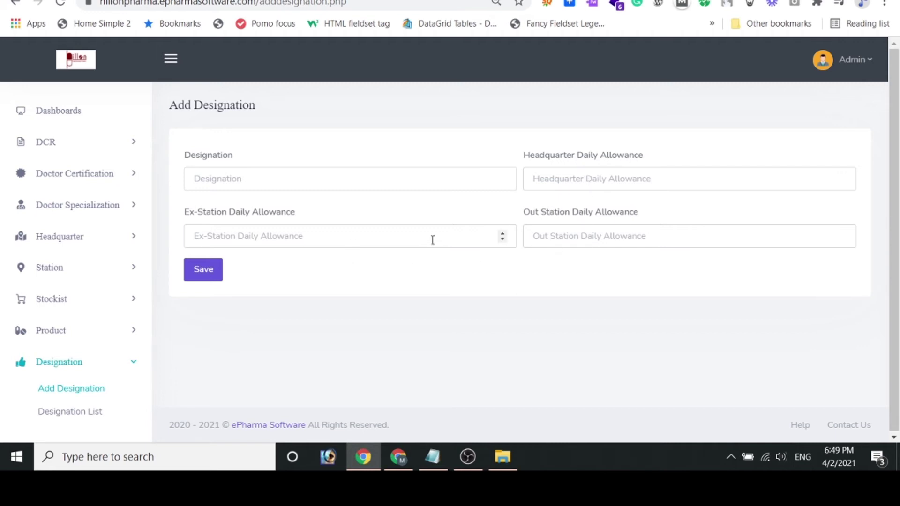
- Open the designation list and set it to show 20 entries
left_click(77, 413)
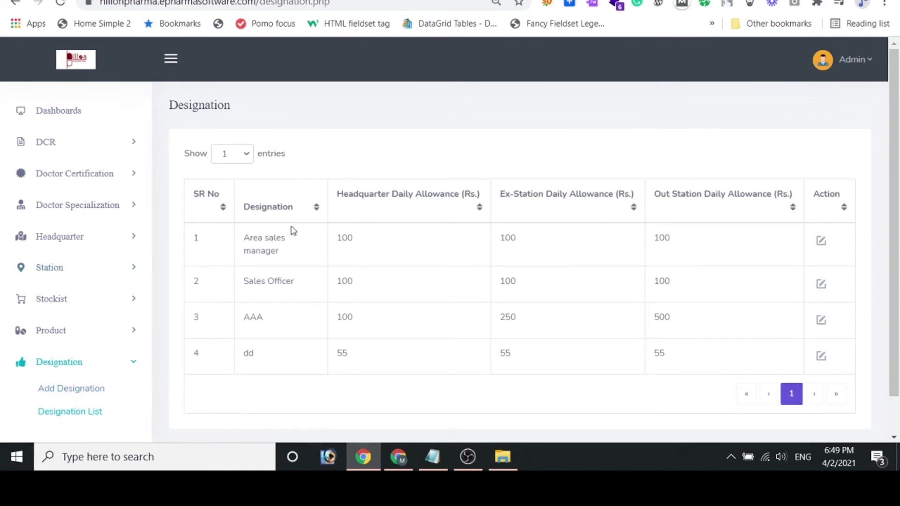
left_click(248, 153)
left_click(236, 223)
- Examine the headquarter, ex-station and out-station daily allowances of the Area sales manager and Sales Officer designations
left_click_drag(248, 236, 279, 255)
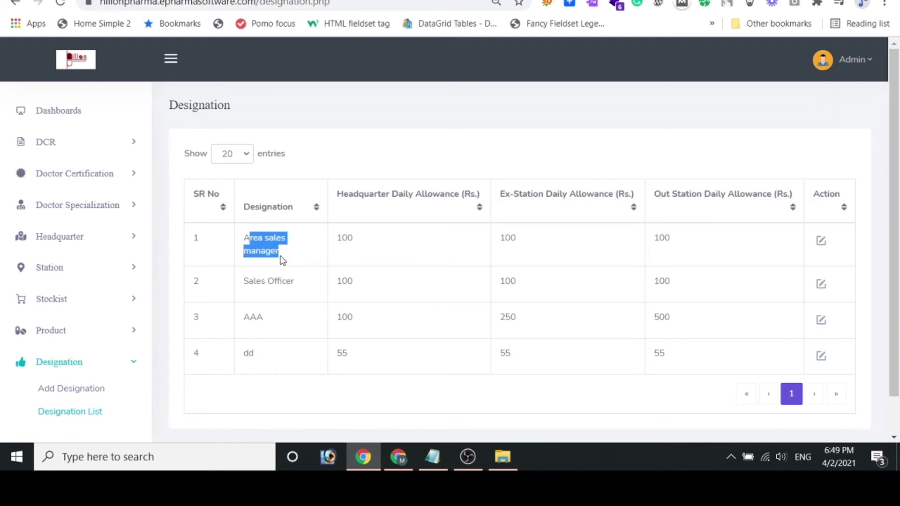
double_click(350, 236)
double_click(513, 236)
double_click(662, 236)
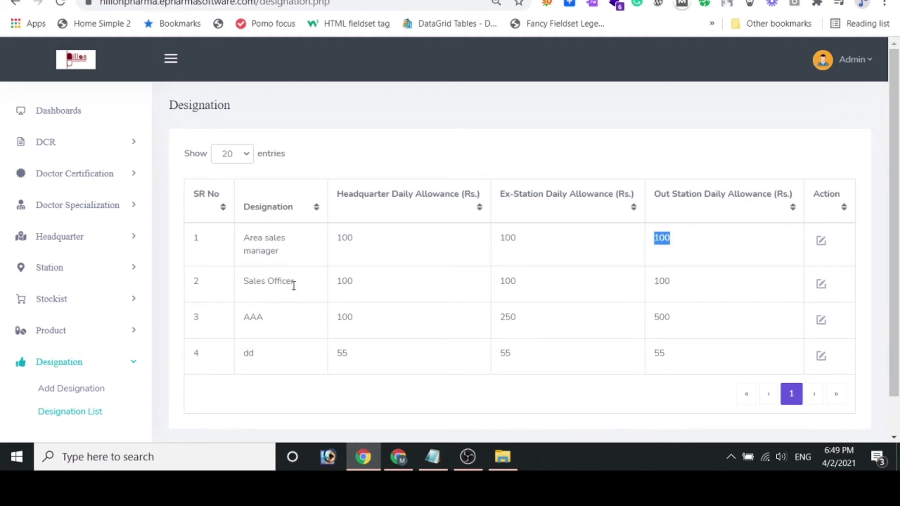
left_click_drag(260, 280, 298, 283)
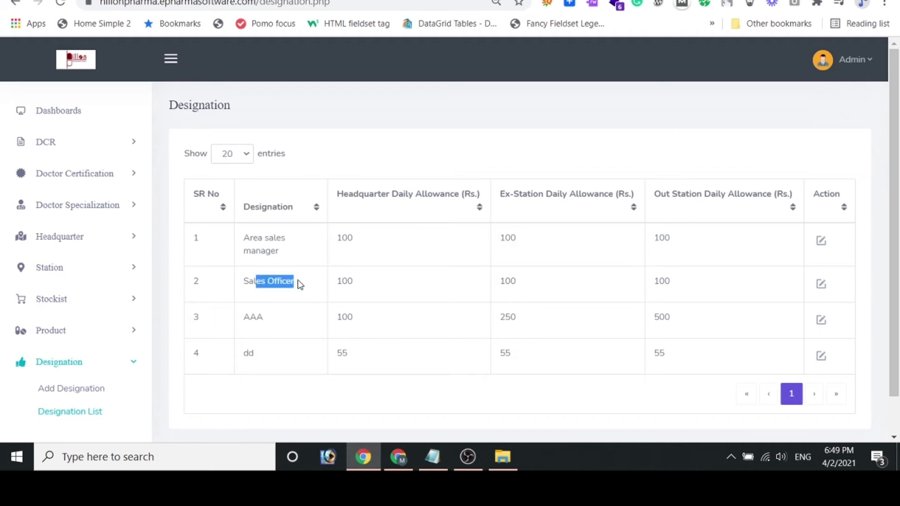
double_click(346, 281)
left_click(552, 291)
double_click(662, 281)
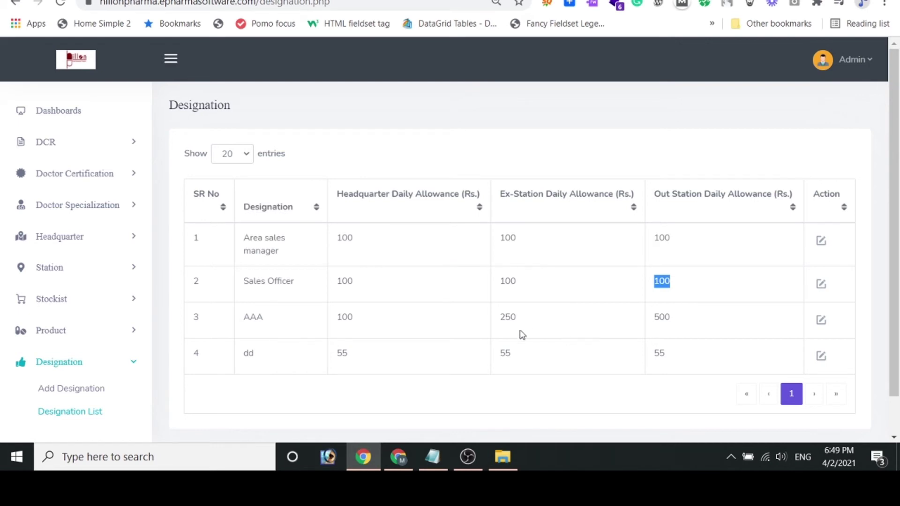
left_click_drag(257, 238, 284, 278)
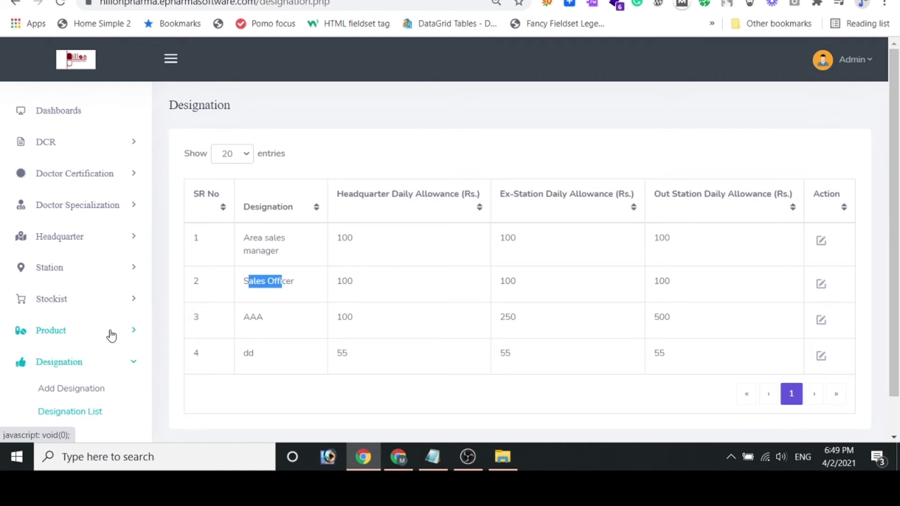
- Open the form for adding a user in the user section
scroll(112, 335, "down", 1)
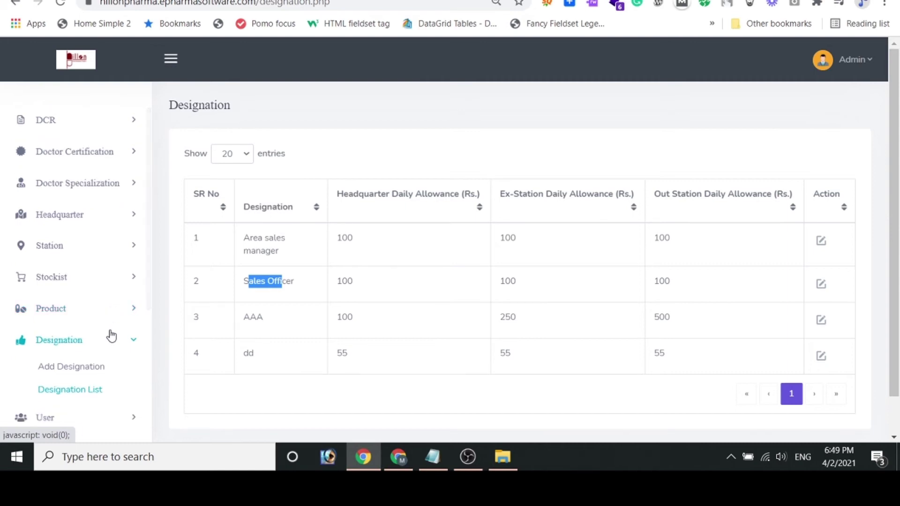
scroll(94, 373, "down", 2)
scroll(95, 372, "down", 2)
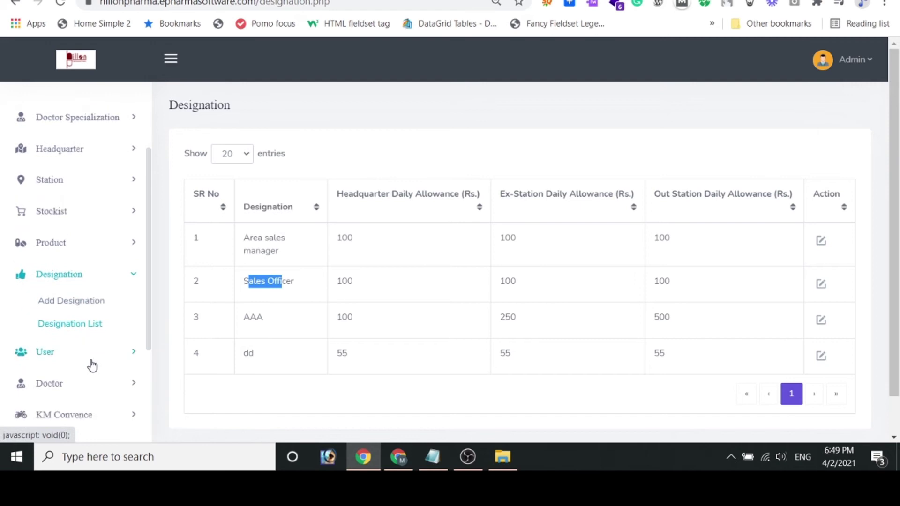
left_click(95, 337)
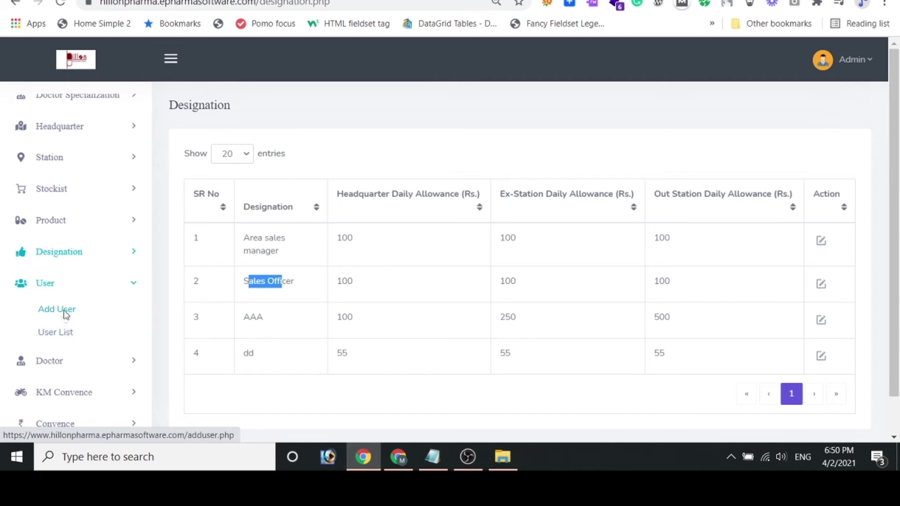
left_click(64, 310)
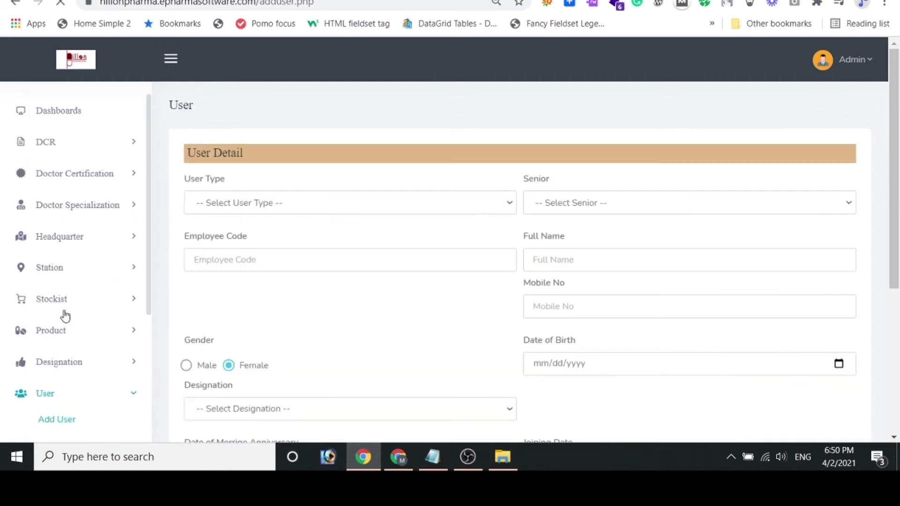
- Examine the choices offered for User Type and Senior in the user form
left_click(295, 205)
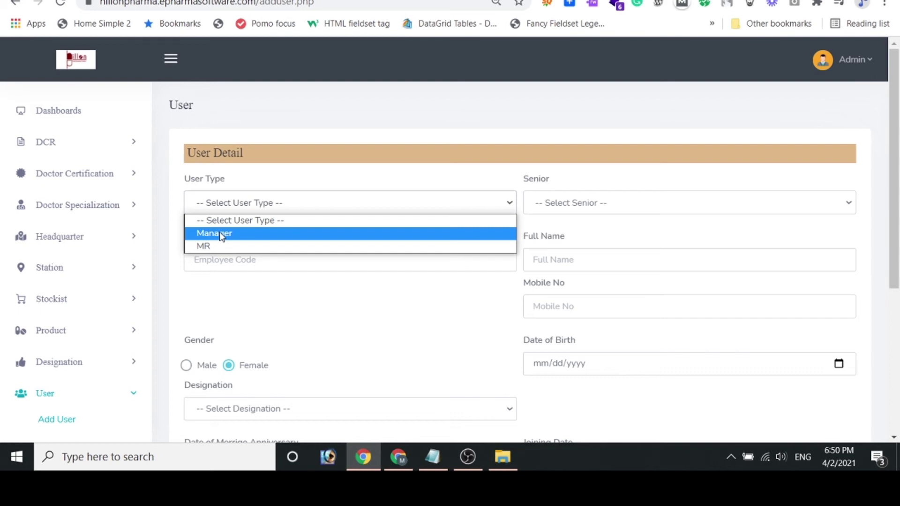
left_click(312, 124)
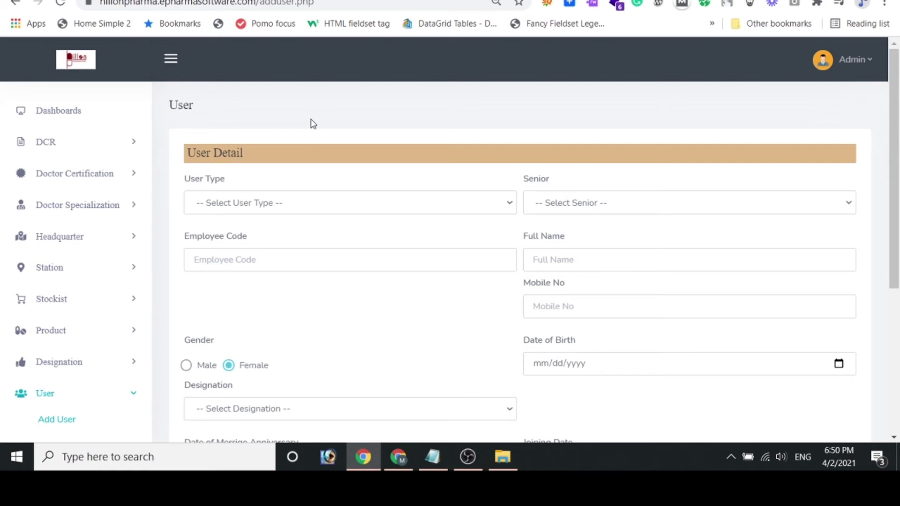
left_click(293, 203)
left_click(420, 125)
left_click(649, 206)
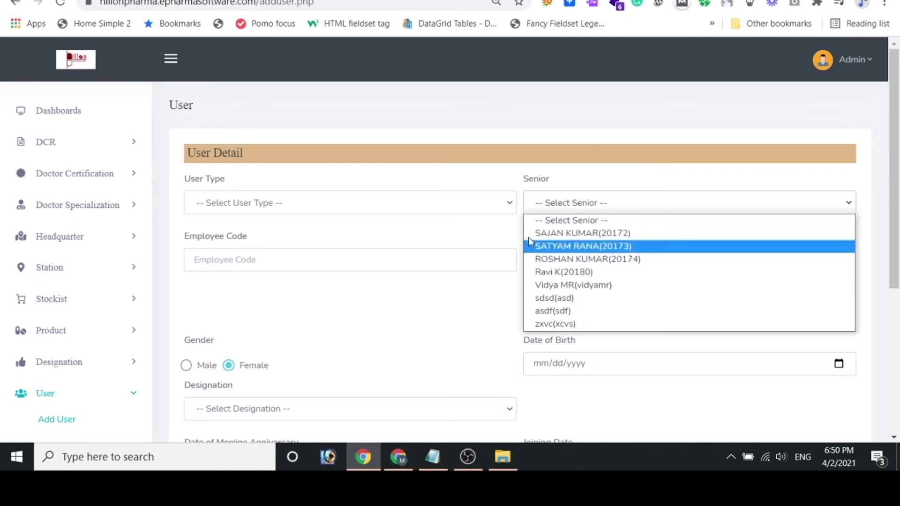
left_click(497, 210)
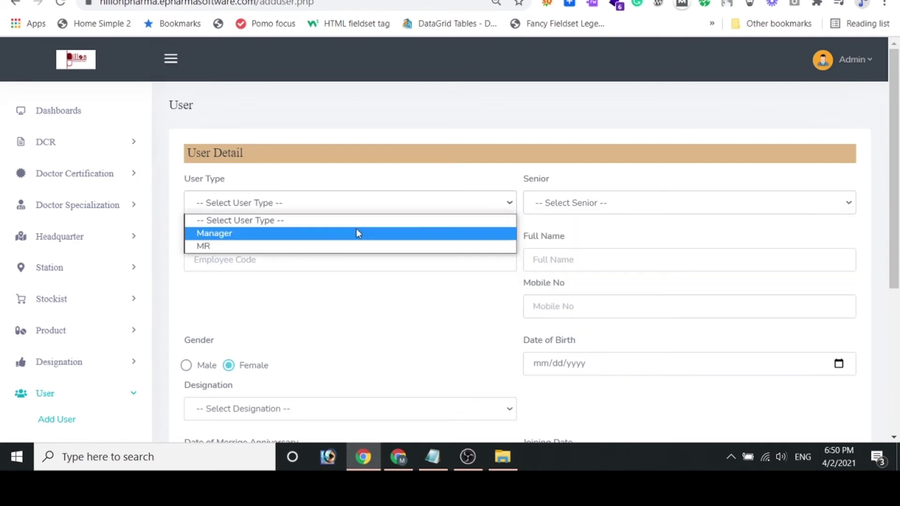
left_click(609, 205)
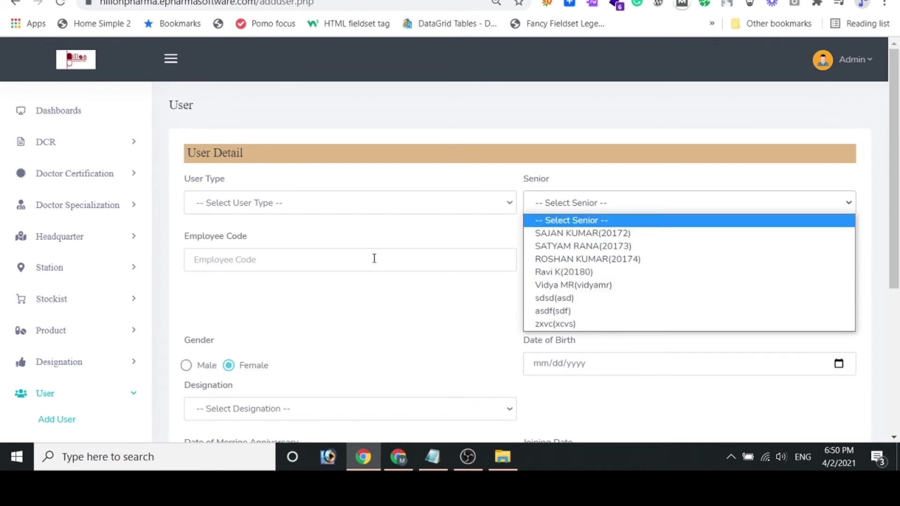
left_click(369, 322)
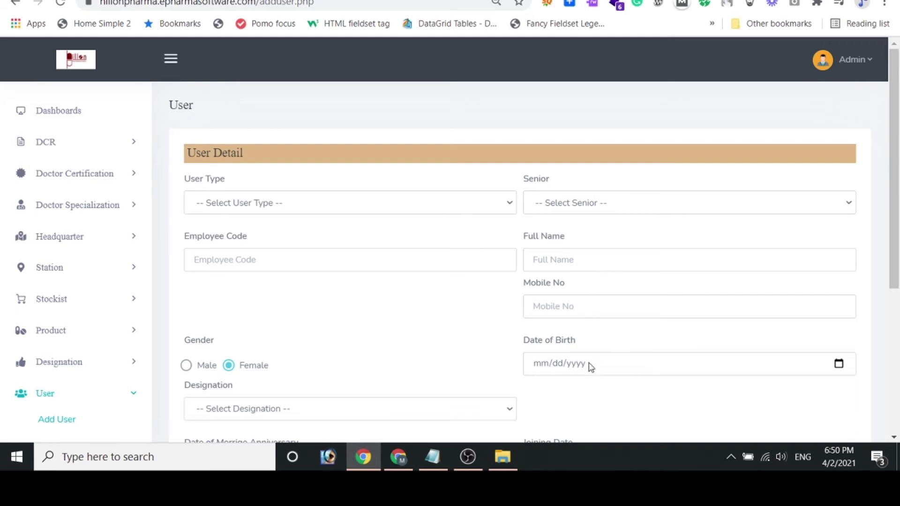
- Examine the designation choices and the email, password and confirm password fields of the user form
scroll(590, 367, "down", 3)
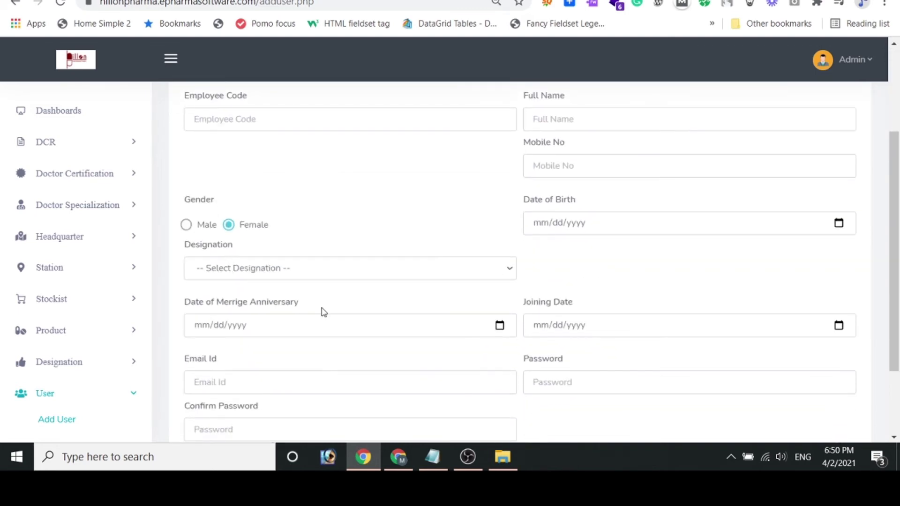
left_click(372, 269)
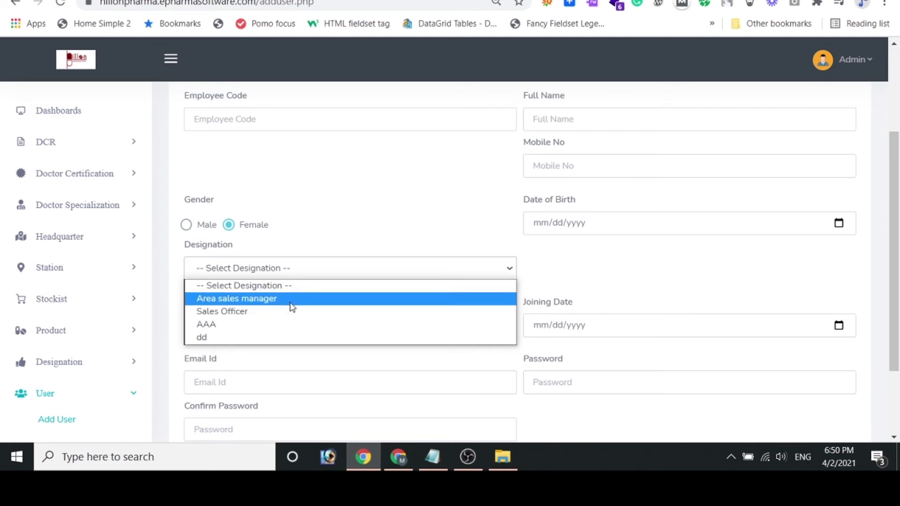
left_click(383, 242)
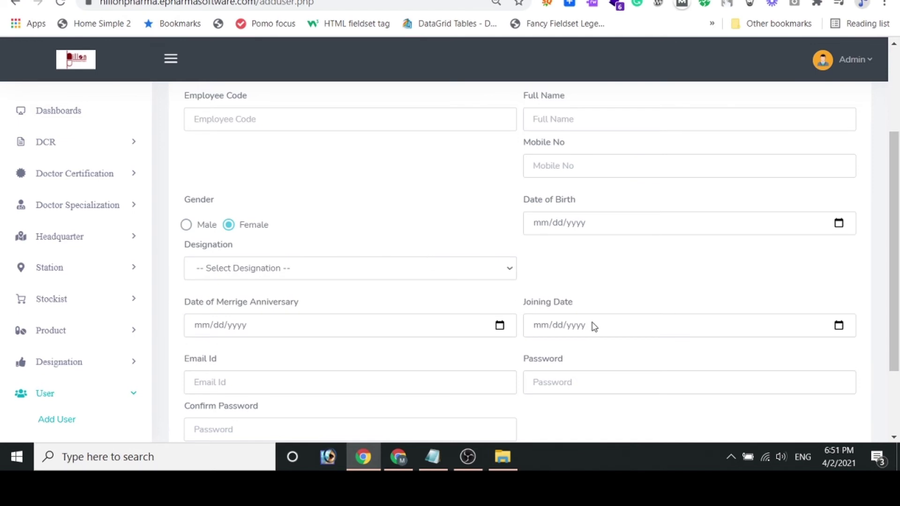
scroll(340, 323, "down", 1)
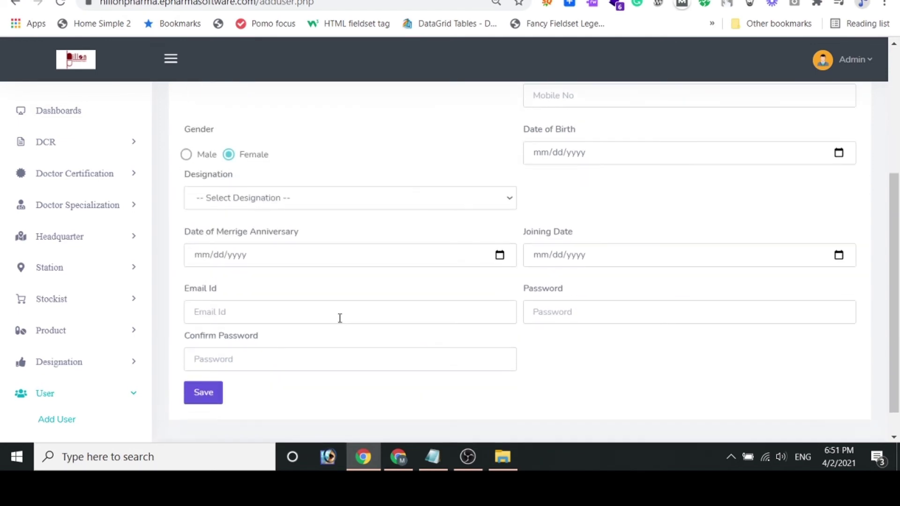
left_click(315, 312)
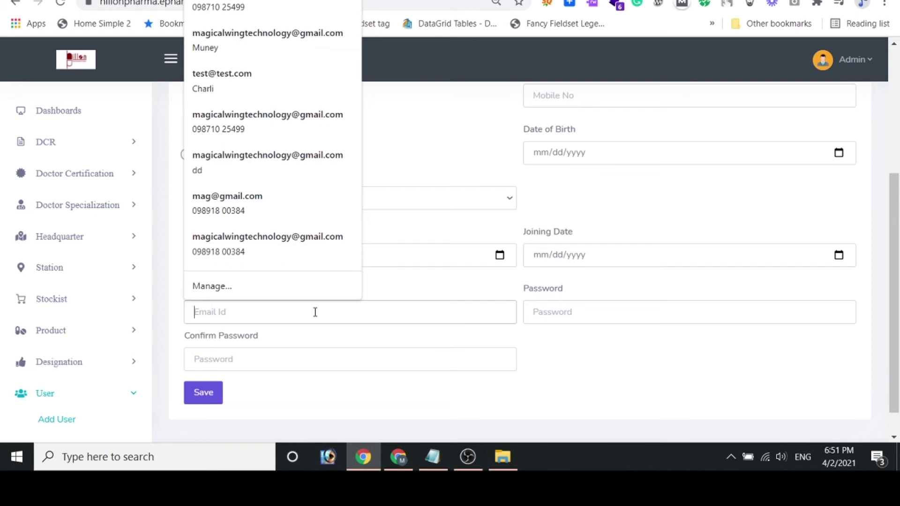
left_click(590, 318)
left_click(288, 359)
left_click(271, 313)
left_click(578, 317)
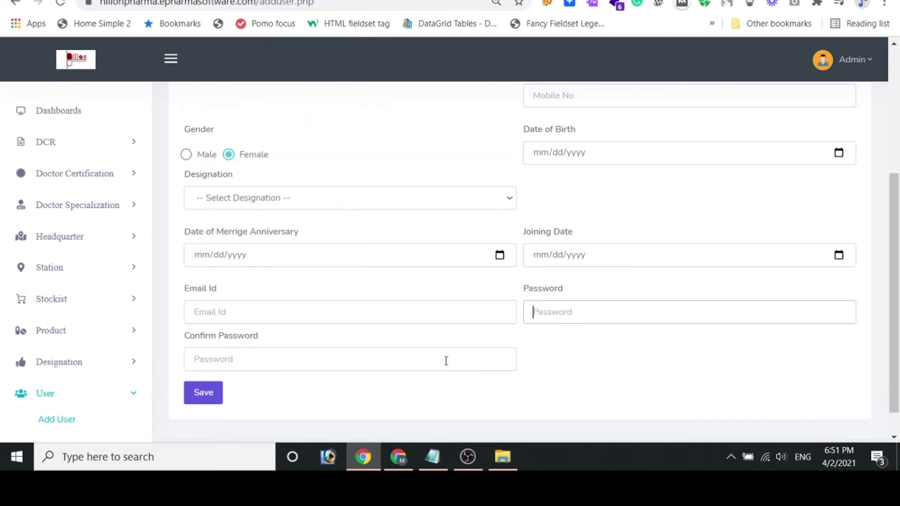
- Open the user list and highlight the designation of the first listed user
scroll(122, 368, "down", 1)
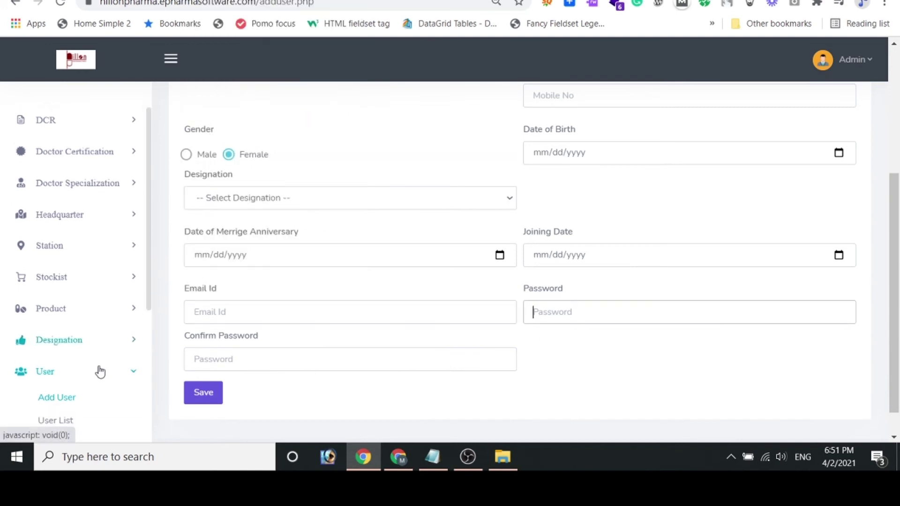
left_click(54, 424)
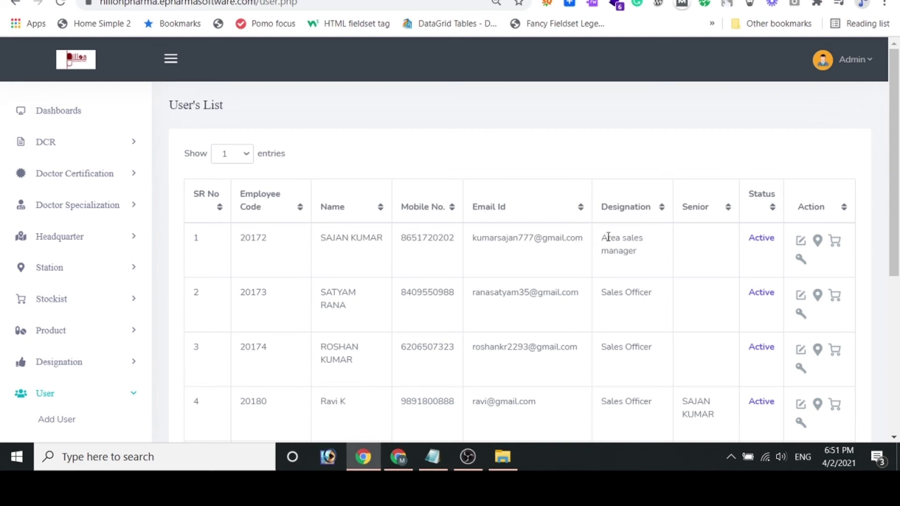
left_click_drag(606, 238, 638, 257)
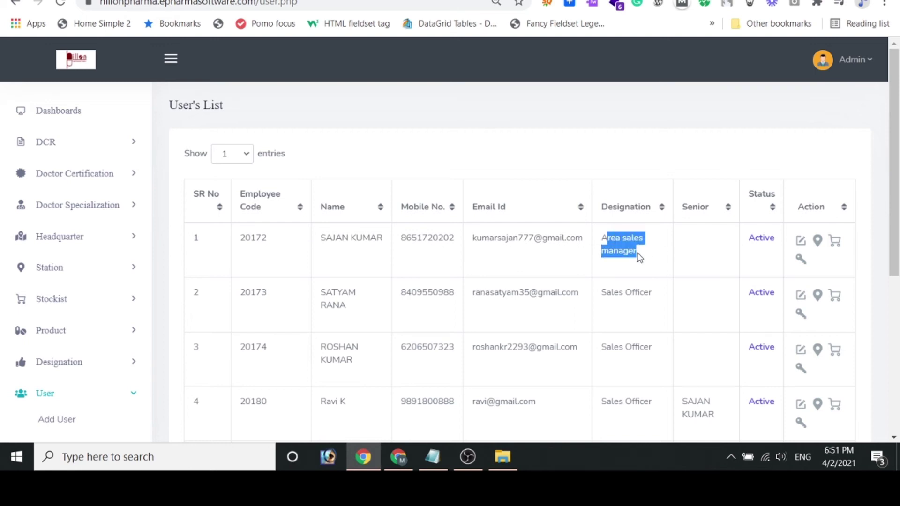
- Open the first listed user's station assignment and check the stations offered for the HAZARIBAGH headquarter
left_click(816, 241)
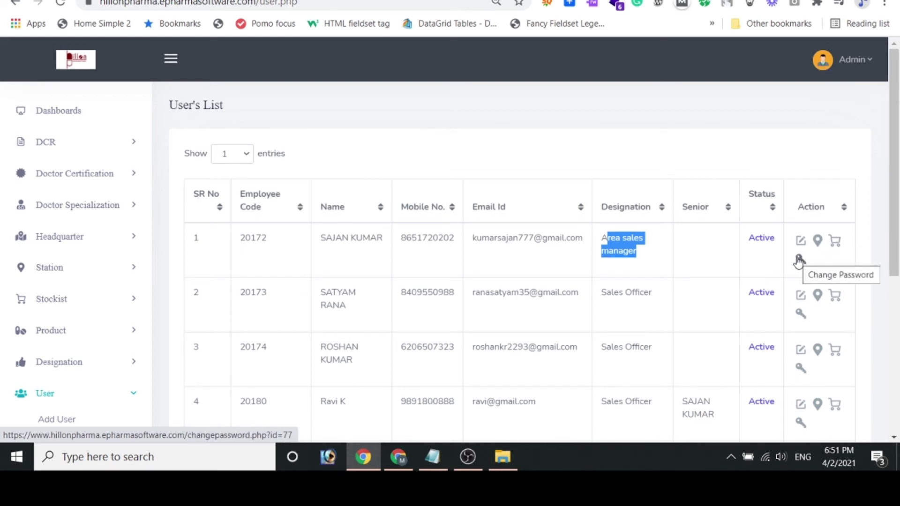
left_click(817, 242)
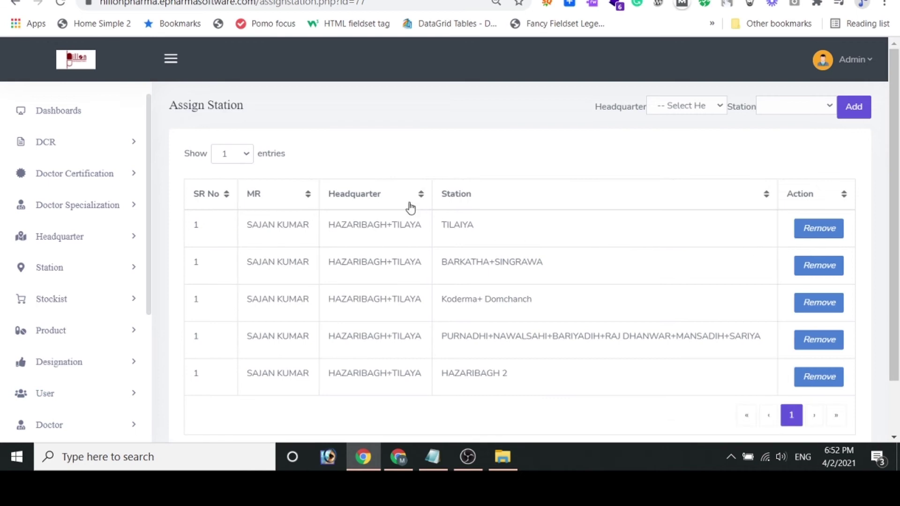
left_click(715, 107)
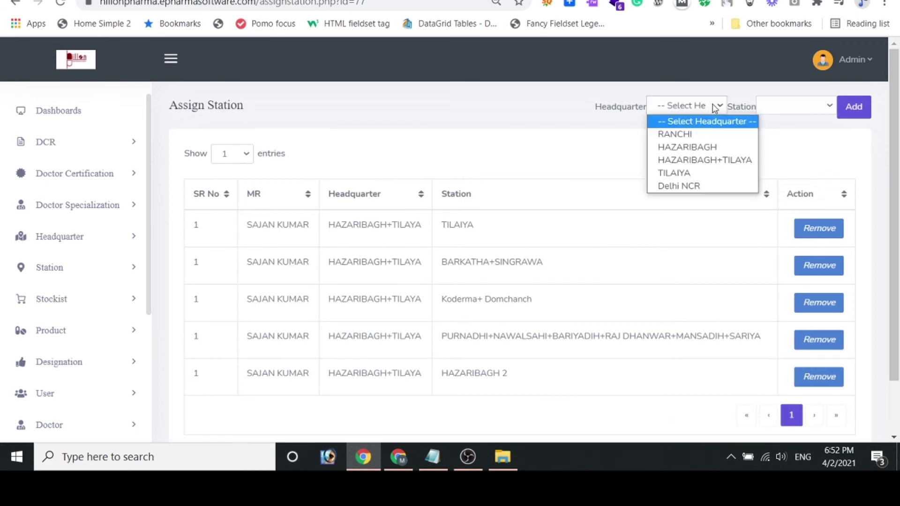
left_click(692, 144)
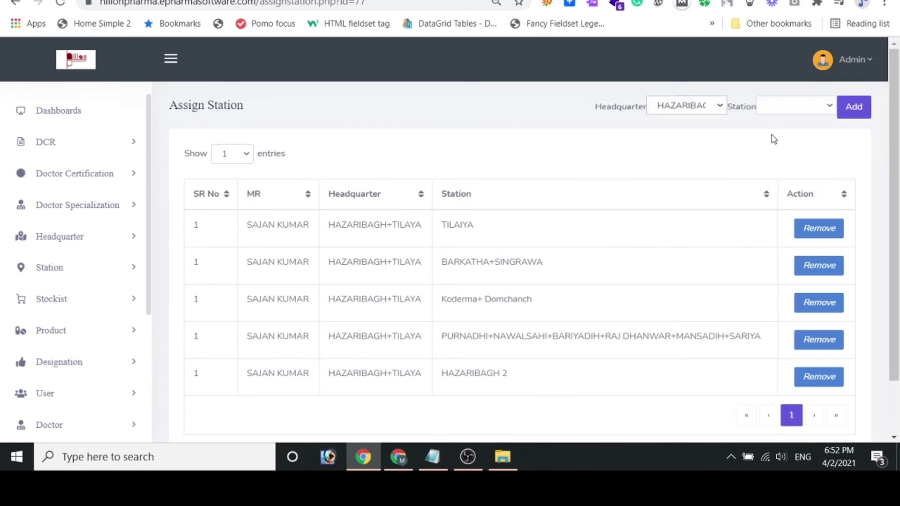
left_click(806, 110)
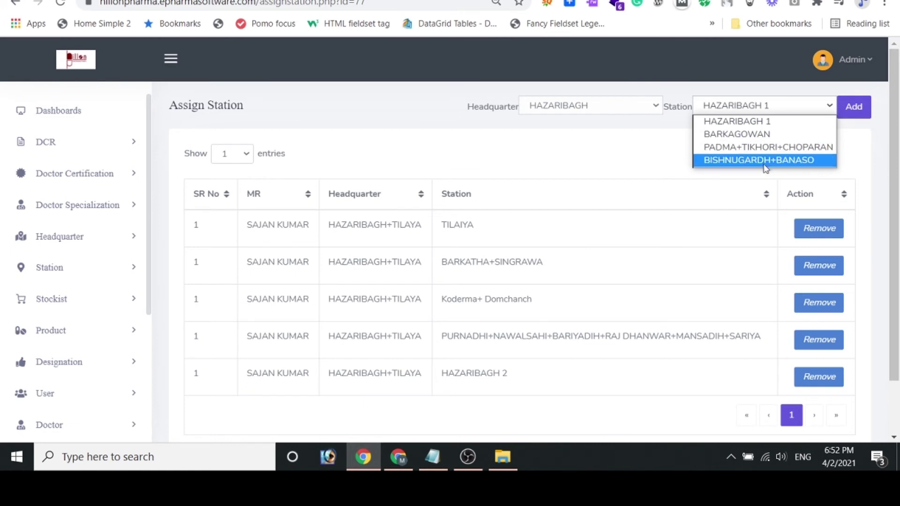
left_click(645, 153)
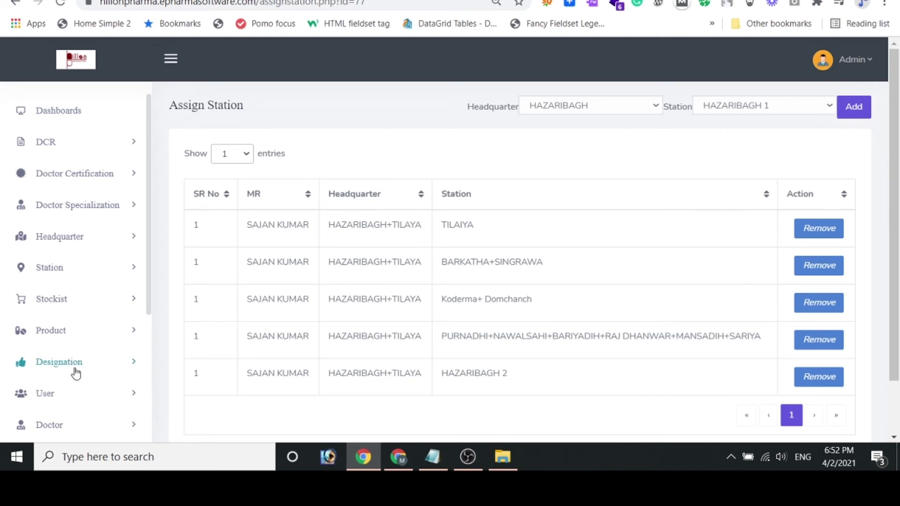
- Return to the user list and open the form for adding a doctor
left_click(16, 4)
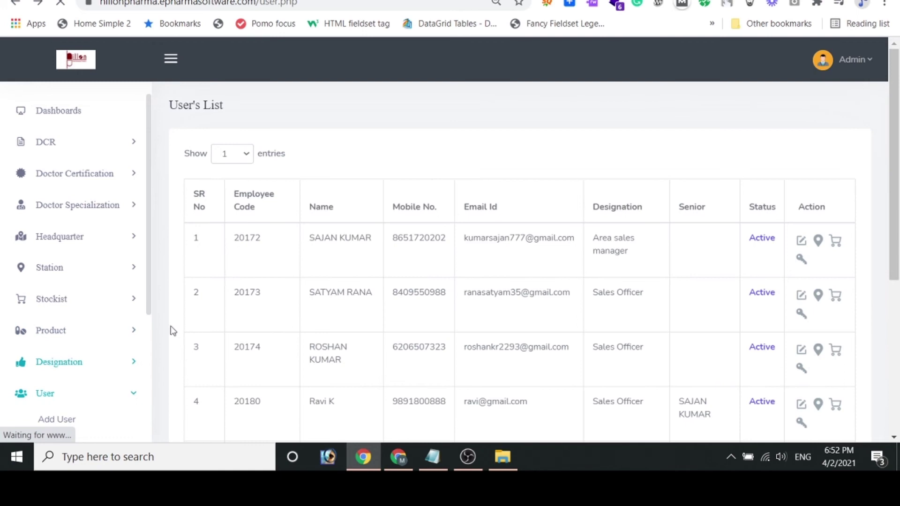
scroll(108, 349, "down", 3)
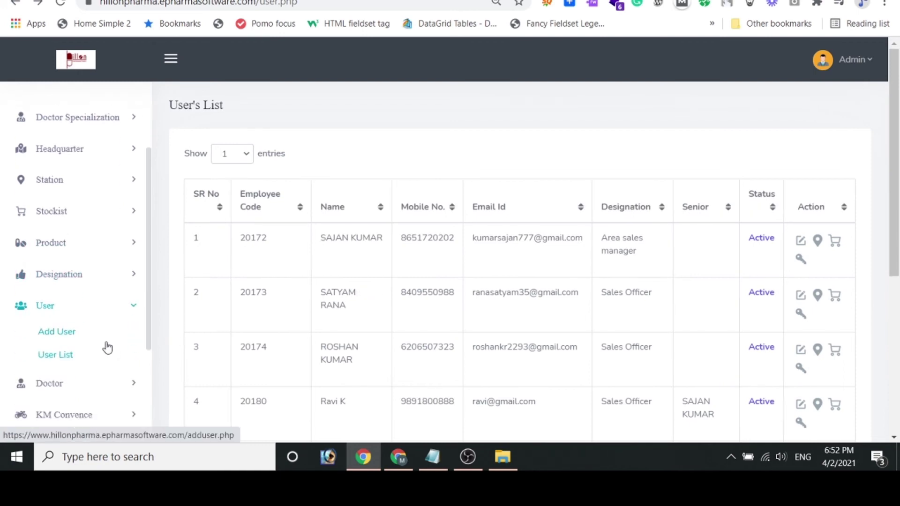
left_click(96, 342)
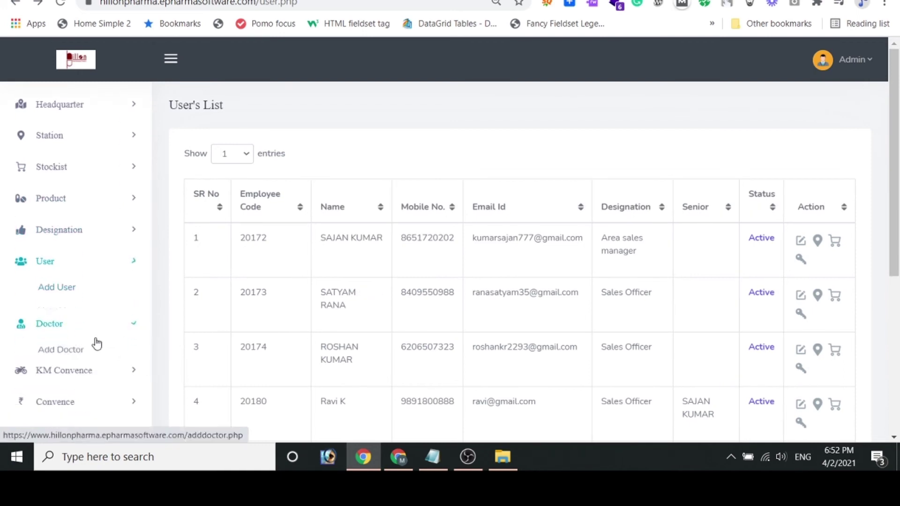
left_click(71, 321)
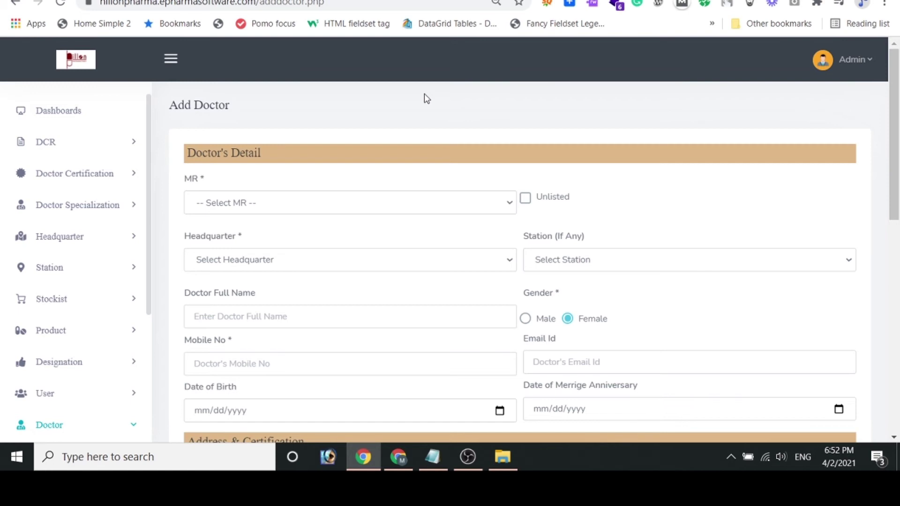
- Assign the doctor to the first listed MR and to the RANCHI headquarter
left_click(421, 210)
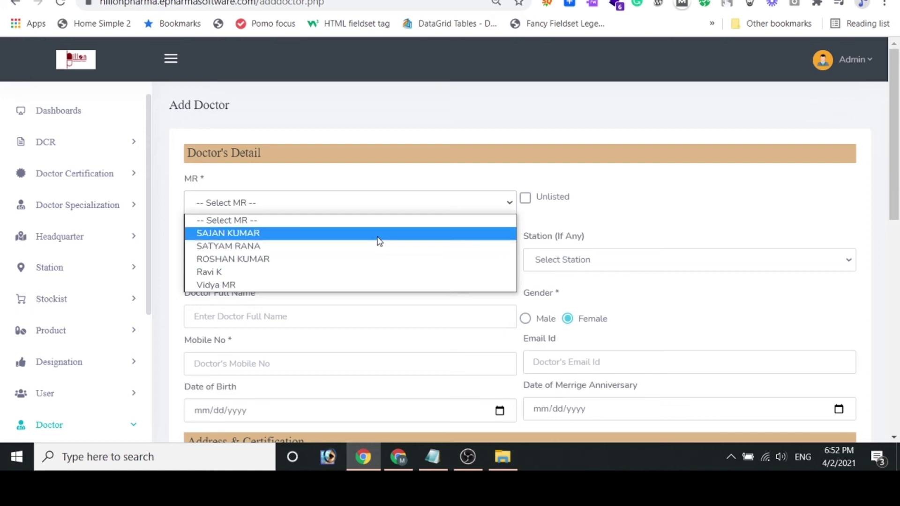
left_click(380, 233)
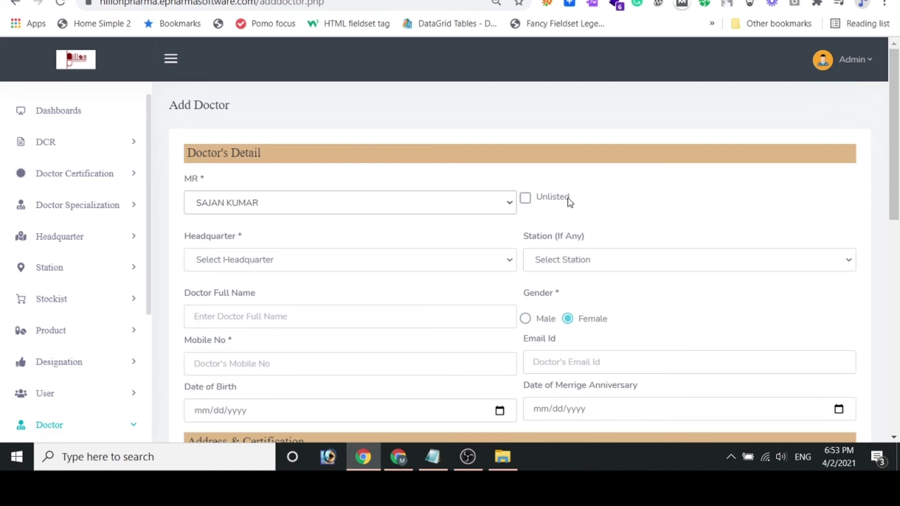
left_click(382, 260)
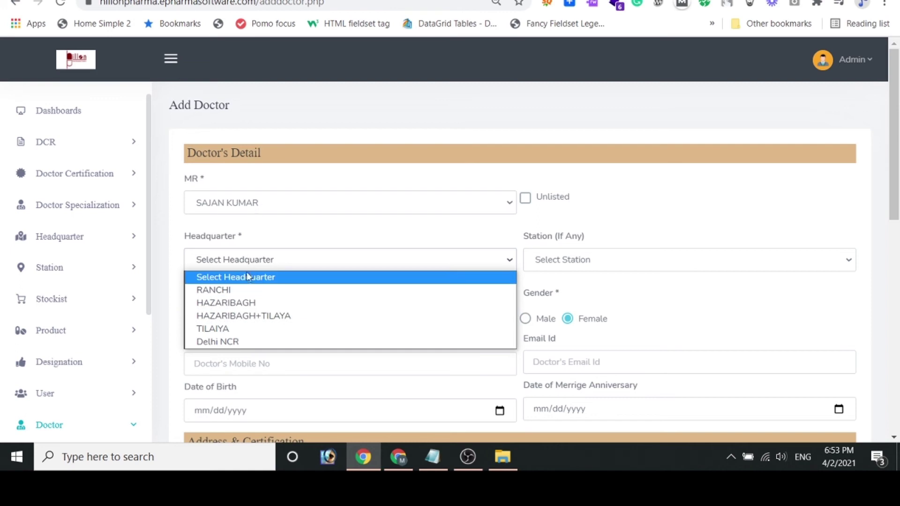
left_click(246, 290)
- Try BARYATU as the doctor's station and reset the station choice to Select Station
left_click(545, 266)
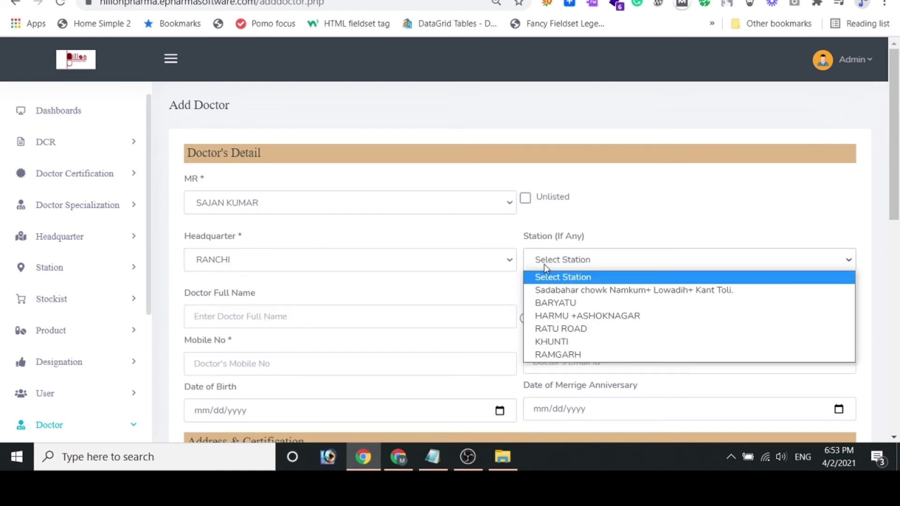
left_click(545, 302)
left_click(588, 259)
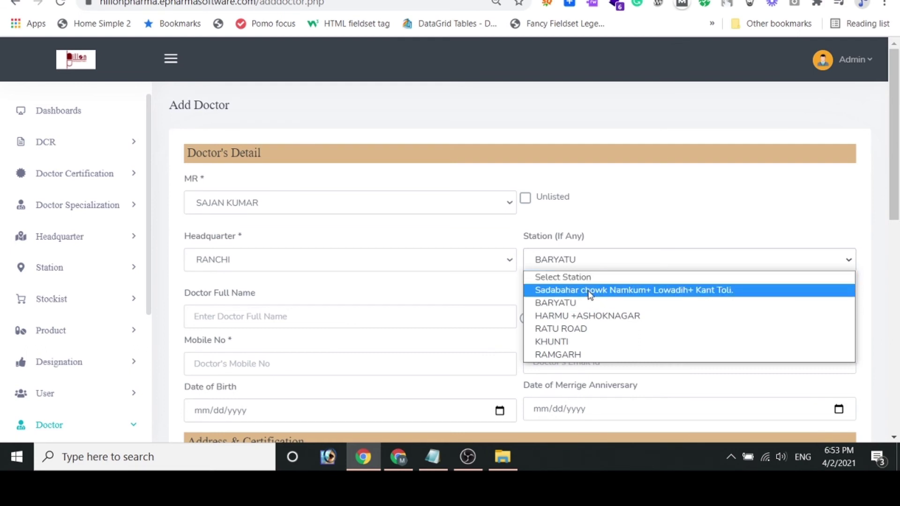
left_click(646, 224)
left_click(615, 265)
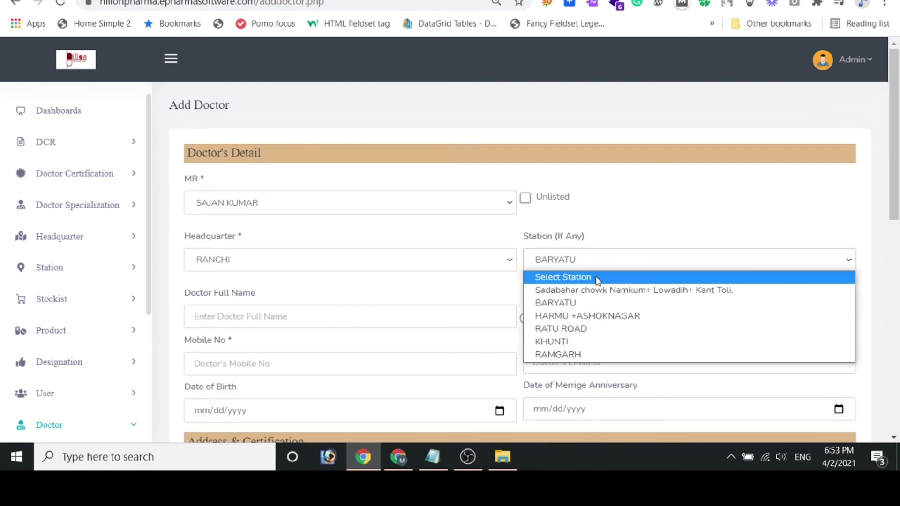
left_click(597, 278)
- Examine the doctor form's full name field, address and certification section, and specialization choices
left_click(268, 319)
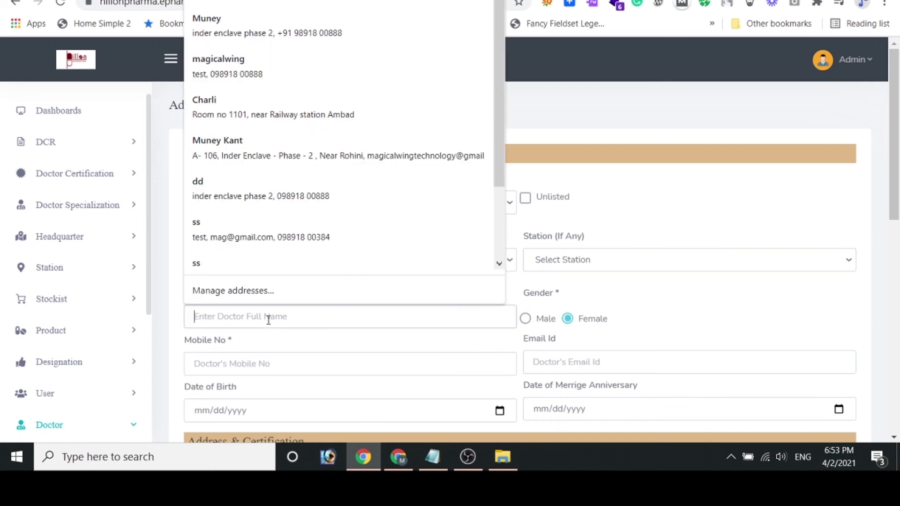
scroll(641, 312, "down", 5)
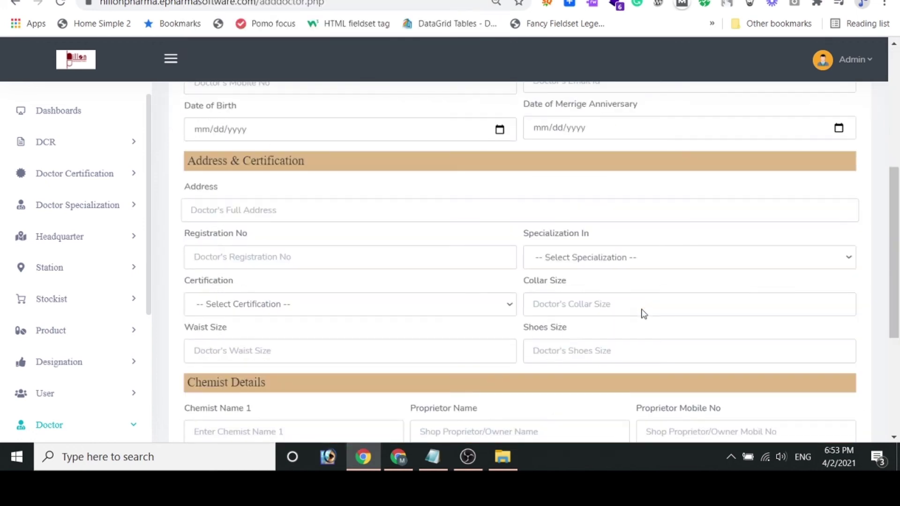
left_click(585, 259)
scroll(604, 135, "down", 1)
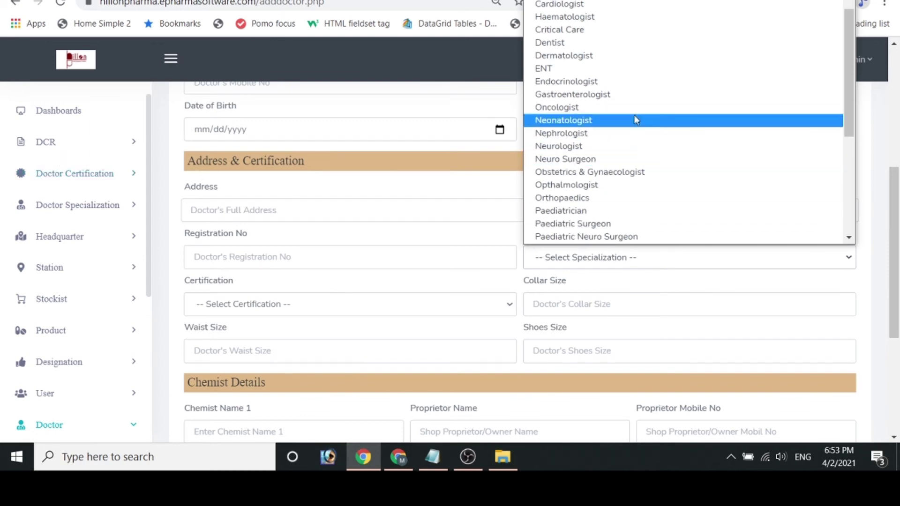
left_click(707, 287)
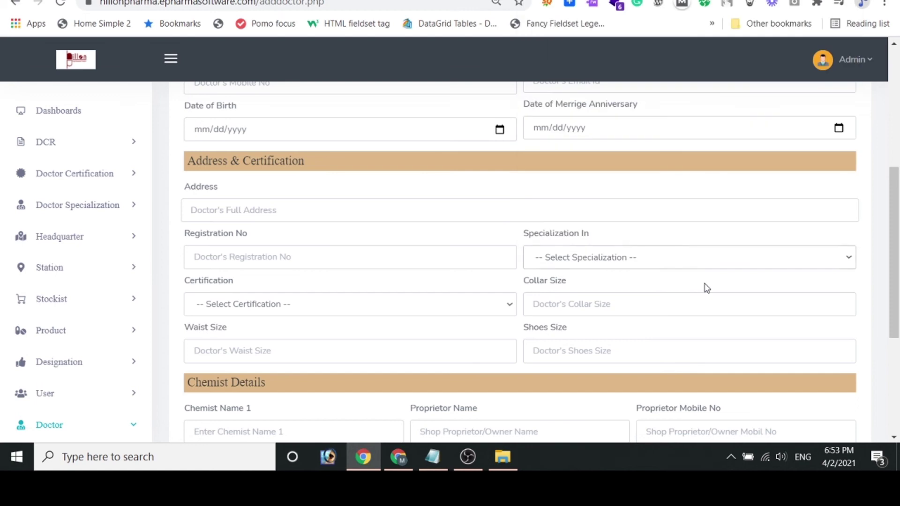
- Examine the doctor form's certification choices and its collar, waist and shoe size fields
left_click(306, 313)
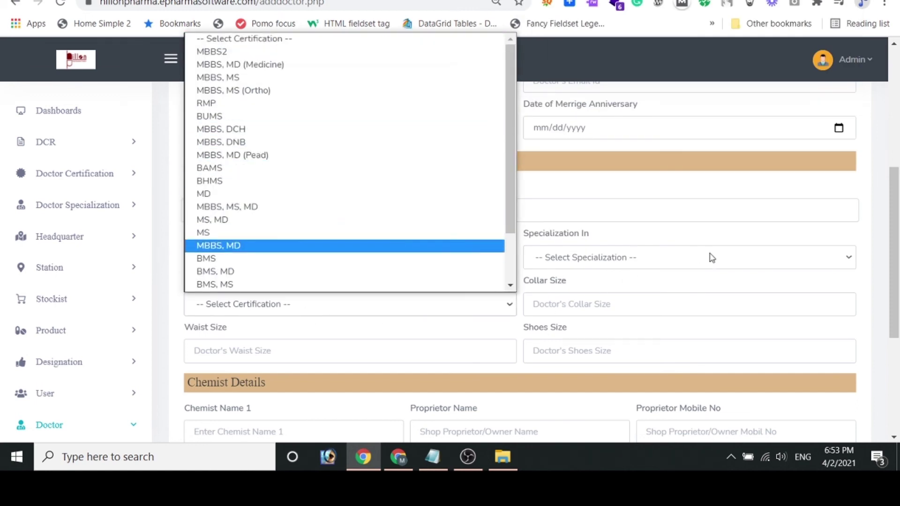
left_click(720, 310)
left_click(713, 309)
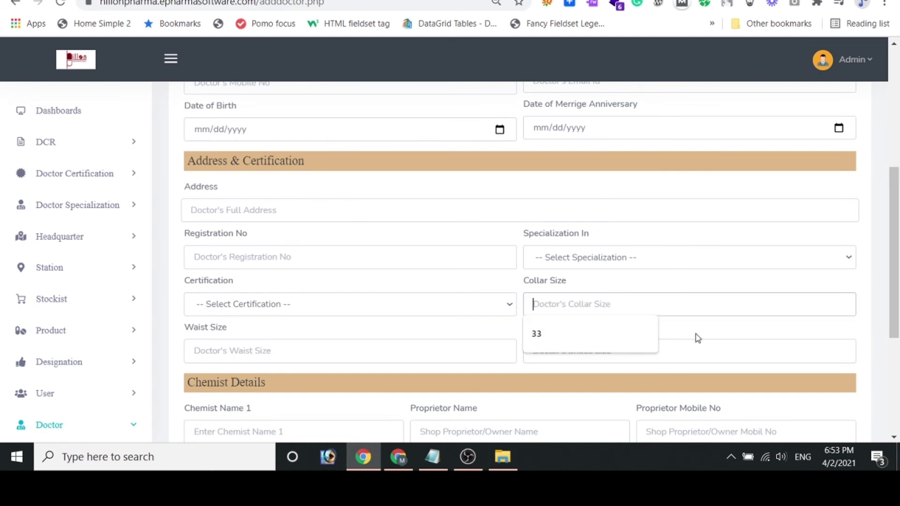
scroll(698, 337, "down", 5)
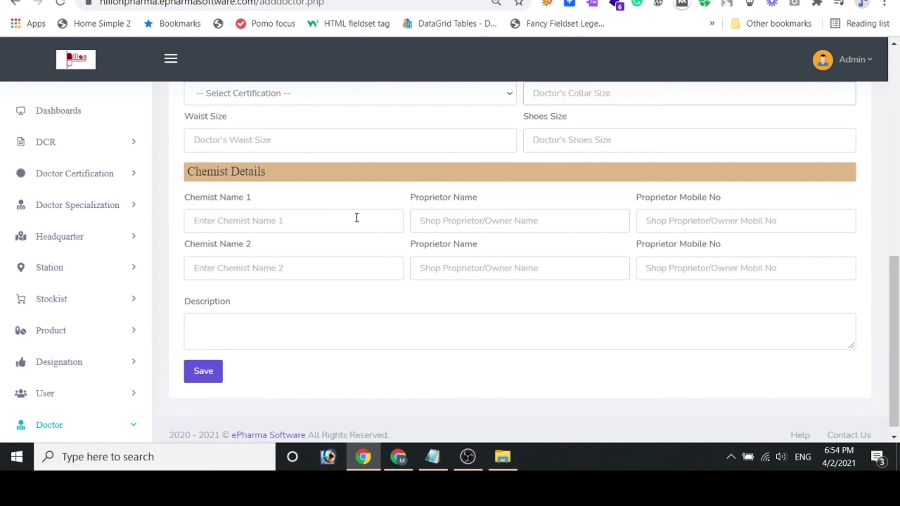
scroll(357, 217, "up", 3)
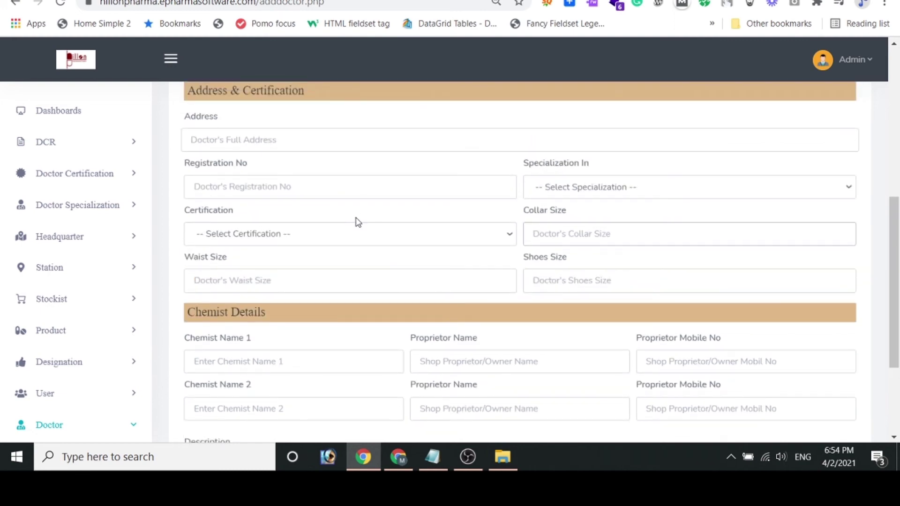
scroll(356, 220, "down", 3)
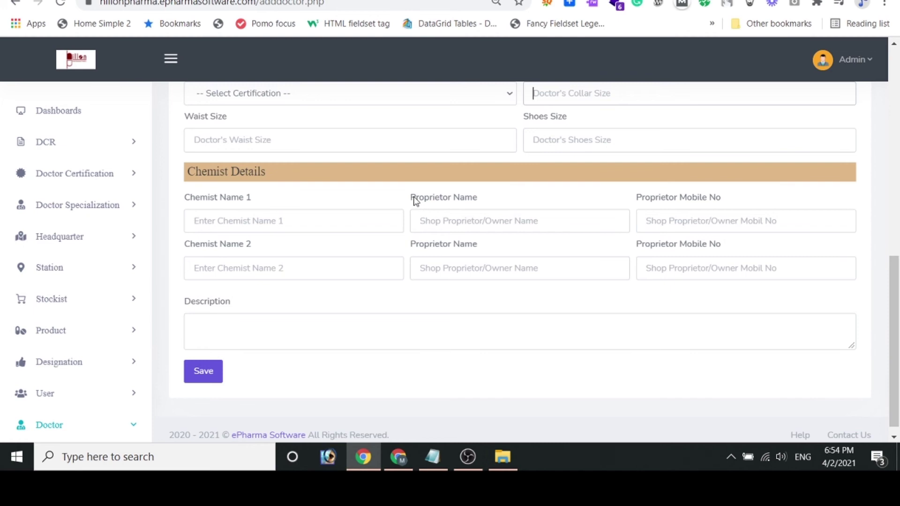
- Examine the Chemist Details section, covering chemist names, proprietor names and mobile numbers, and the description field
left_click_drag(207, 199, 277, 206)
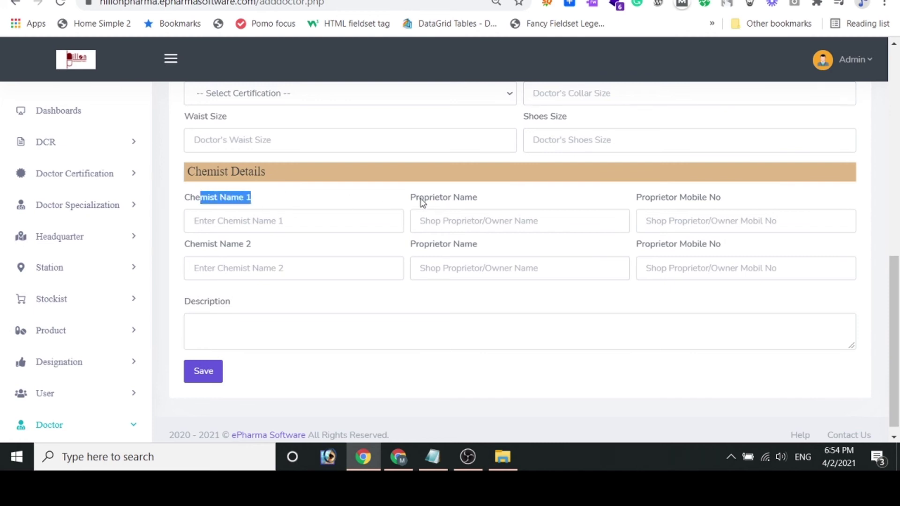
left_click_drag(419, 197, 492, 205)
left_click_drag(651, 206, 728, 246)
left_click_drag(203, 249, 287, 253)
left_click(288, 254)
left_click(246, 325)
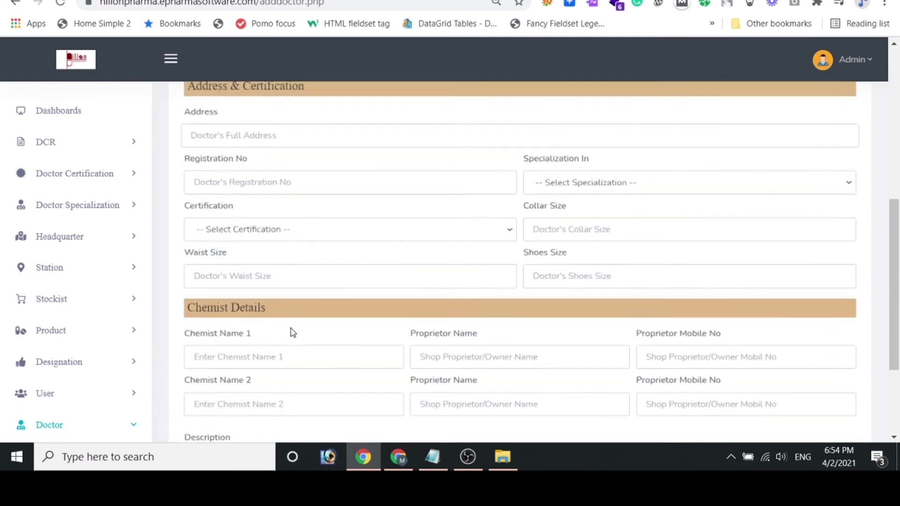
scroll(293, 328, "up", 6)
scroll(309, 293, "up", 4)
scroll(309, 291, "down", 10)
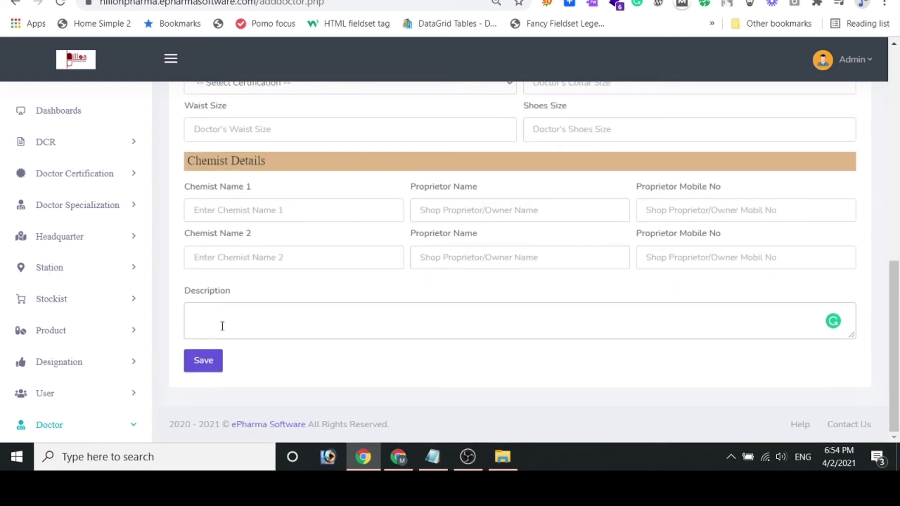
- Open the doctor list and review its entries and the actions offered for each doctor
scroll(110, 364, "down", 1)
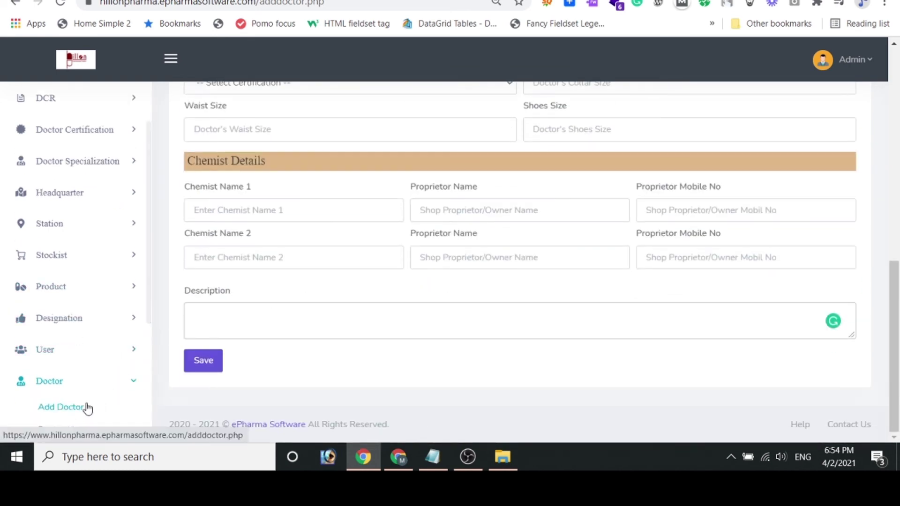
scroll(85, 407, "down", 1)
left_click(67, 413)
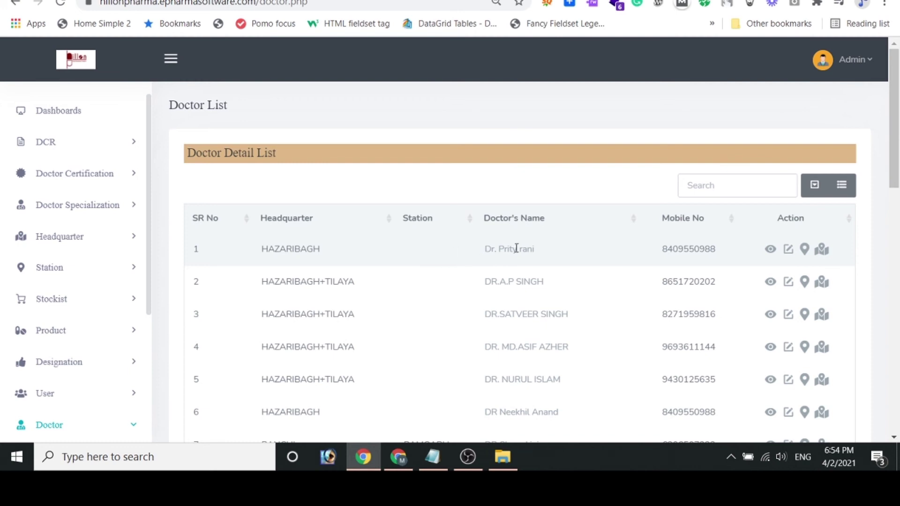
left_click_drag(516, 248, 546, 254)
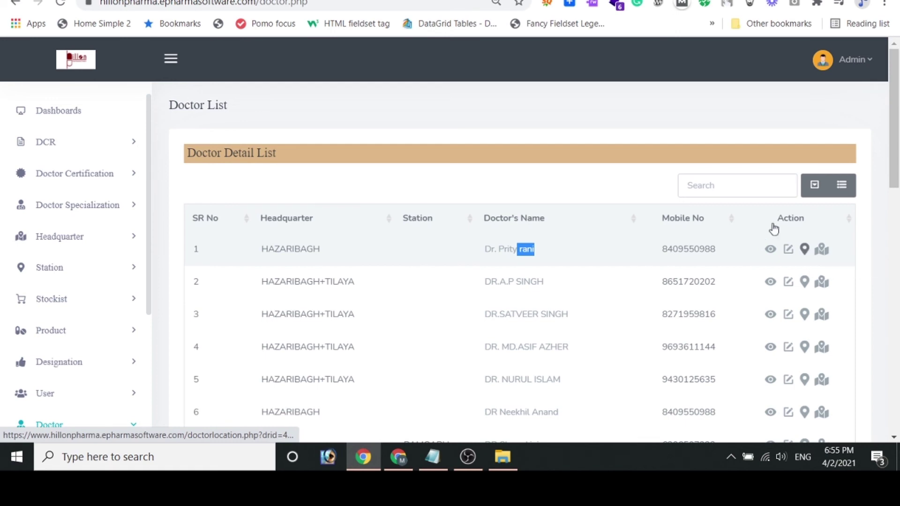
scroll(617, 291, "down", 9)
scroll(616, 287, "up", 9)
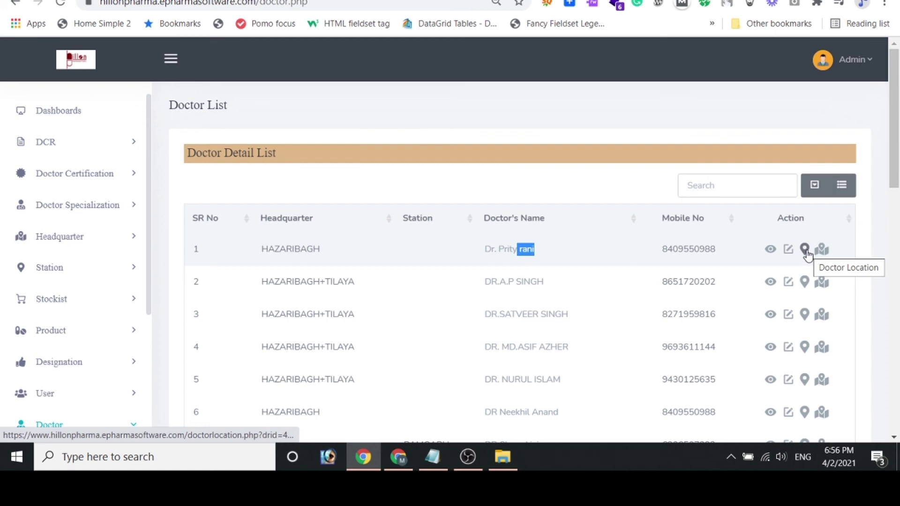
- Open the Add KM Convence form
scroll(86, 293, "down", 2)
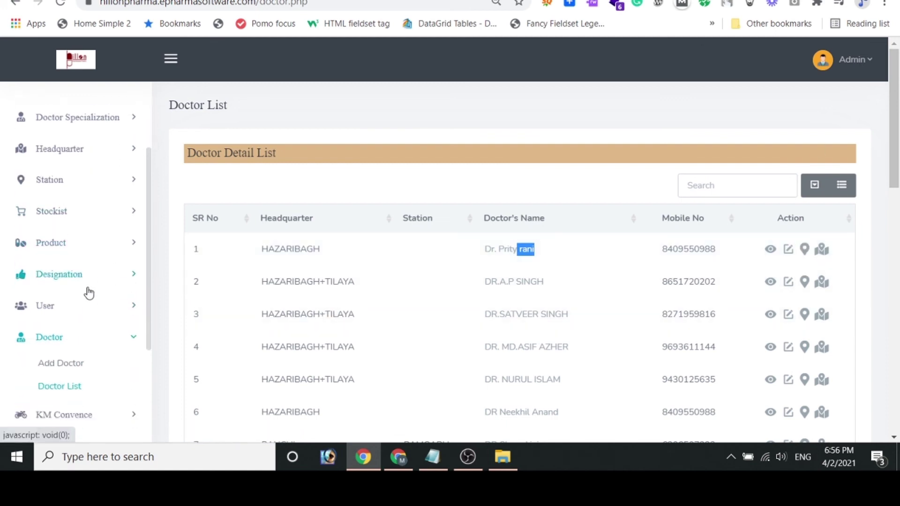
left_click(100, 392)
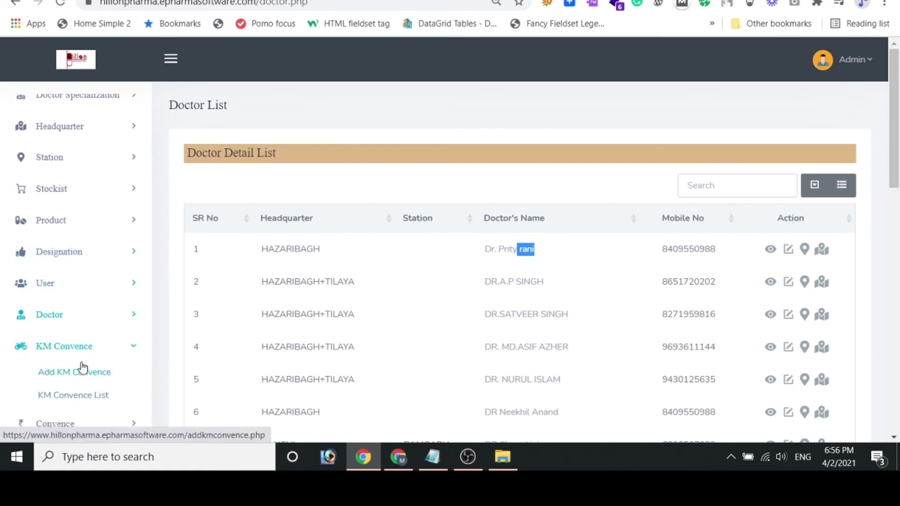
left_click(80, 374)
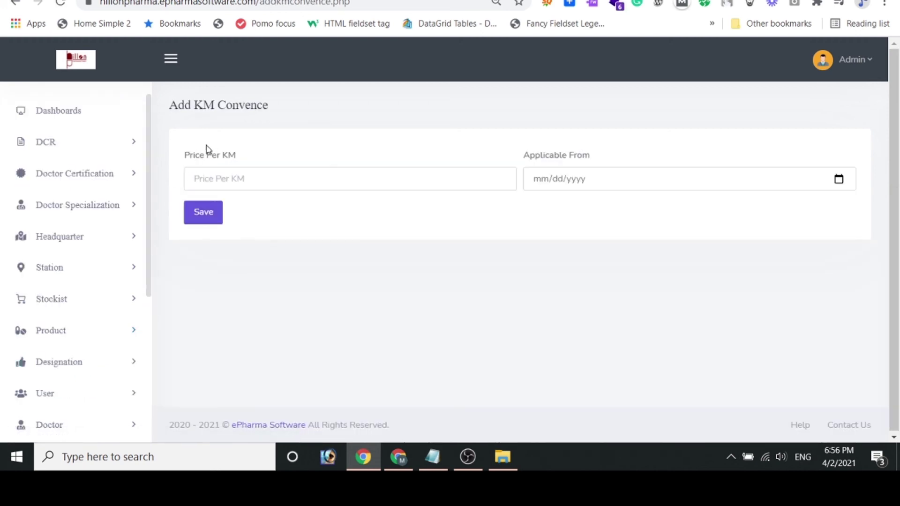
- Open the KM Convence list and review the price per KM and applicable date of its first two entries
scroll(60, 328, "down", 2)
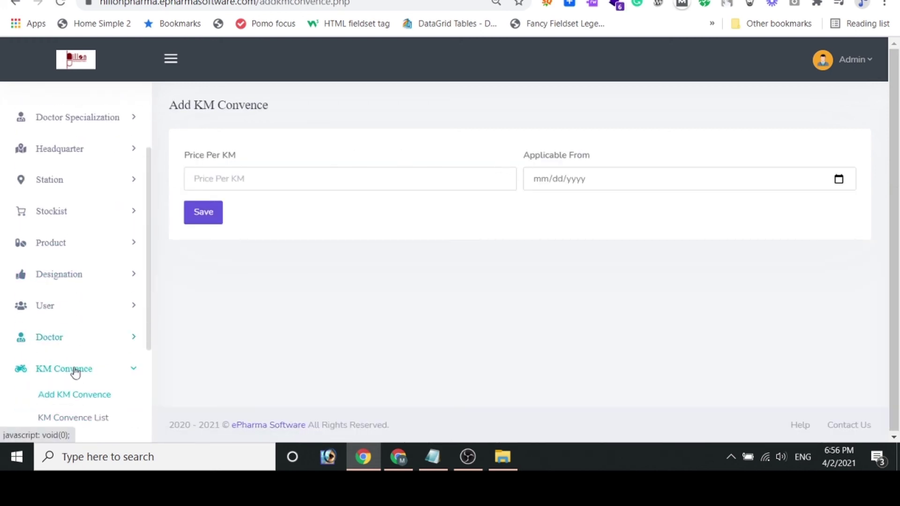
left_click(71, 419)
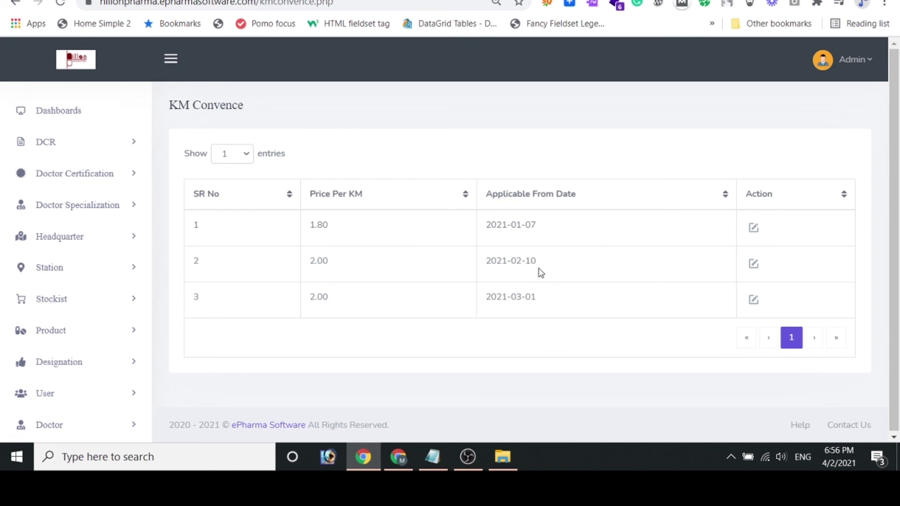
left_click_drag(311, 222, 342, 229)
left_click_drag(534, 225, 484, 225)
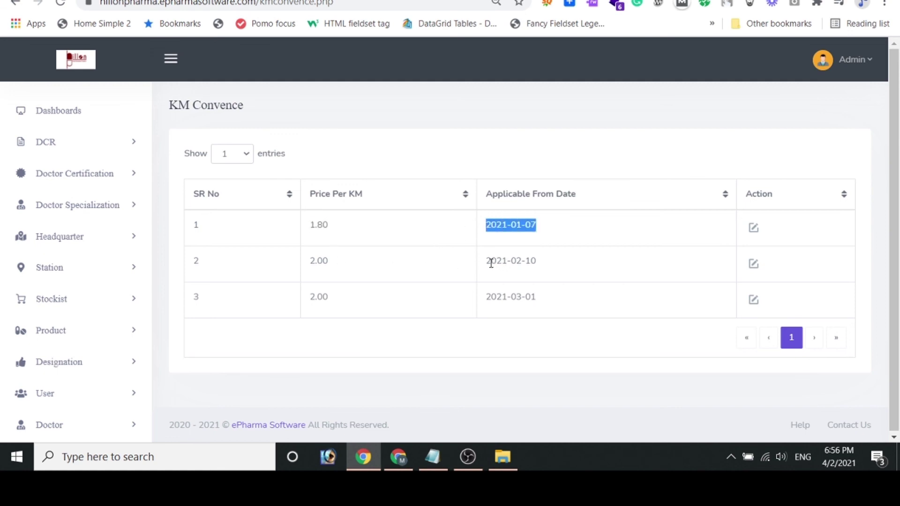
left_click_drag(316, 261, 328, 261)
left_click_drag(487, 262, 545, 263)
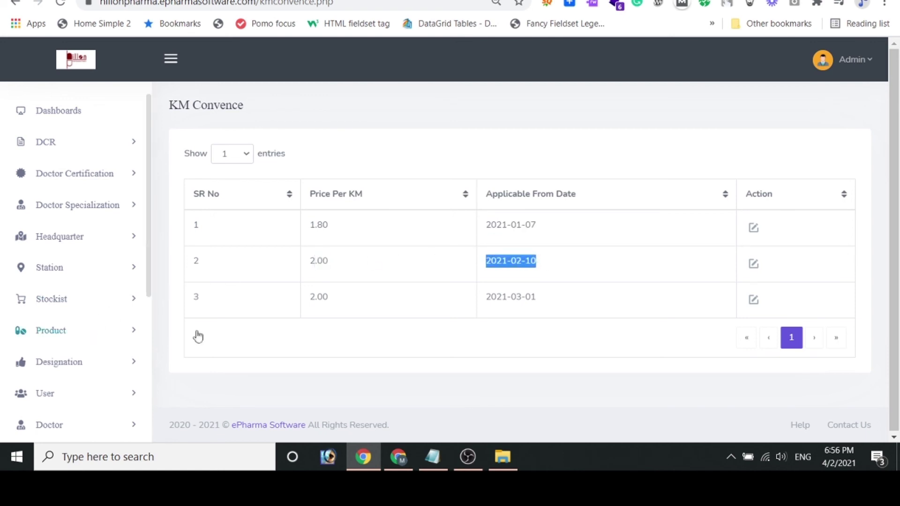
- Open the Convence List of MR travel expenses
scroll(95, 358, "down", 3)
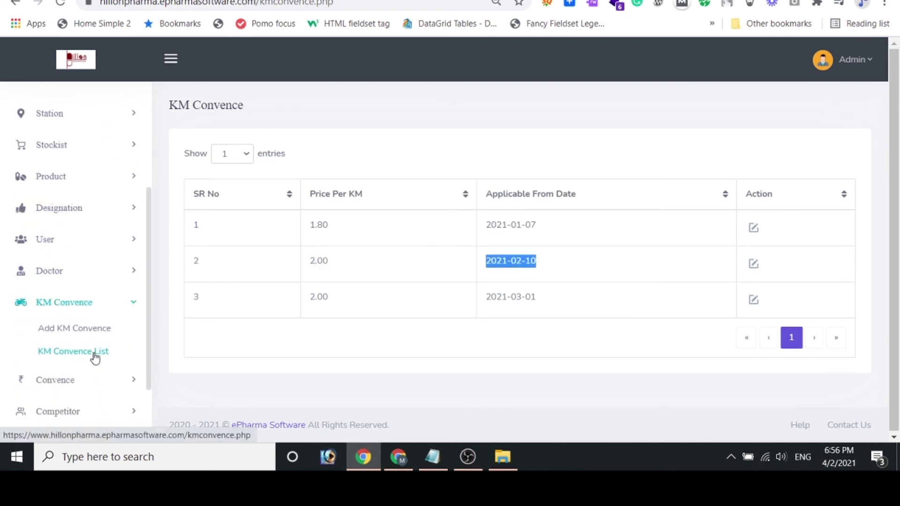
scroll(95, 358, "down", 1)
left_click(87, 337)
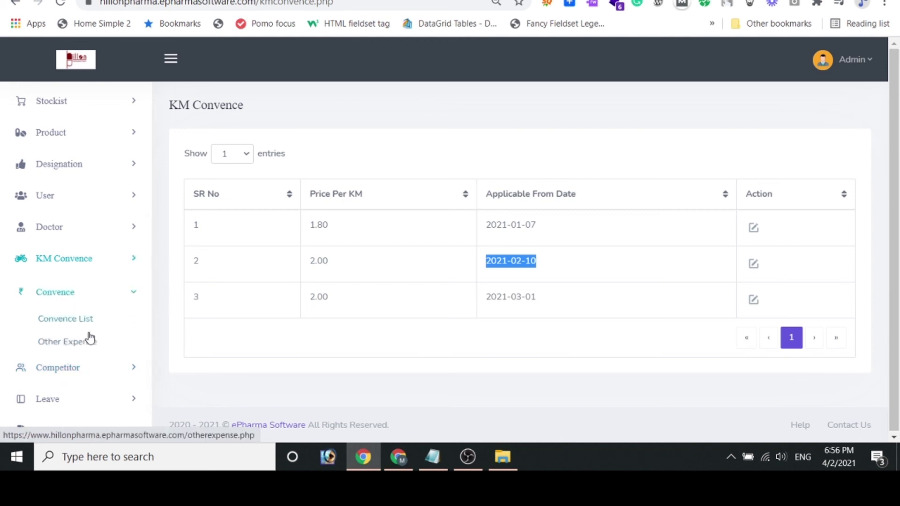
left_click(81, 318)
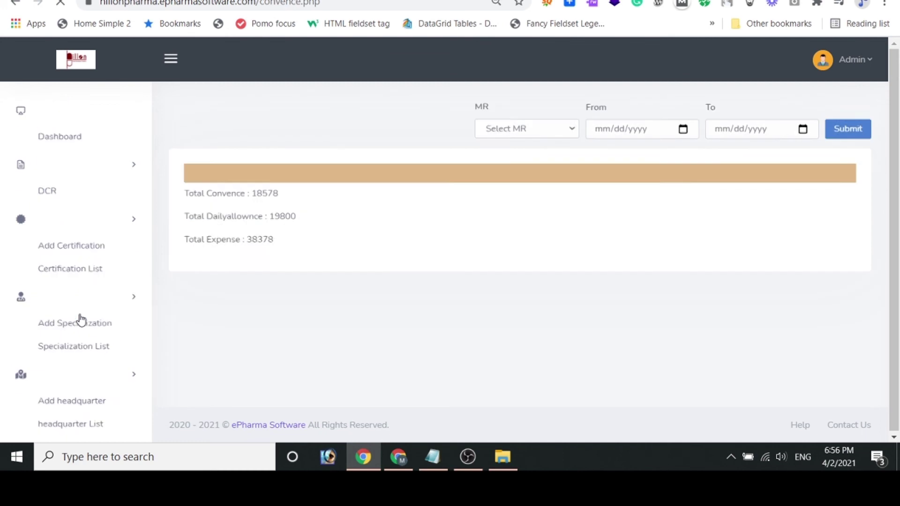
- Choose a sales officer as the MR and set the From date to 04/02/2021 in the convence list filter
left_click(569, 129)
left_click(521, 222)
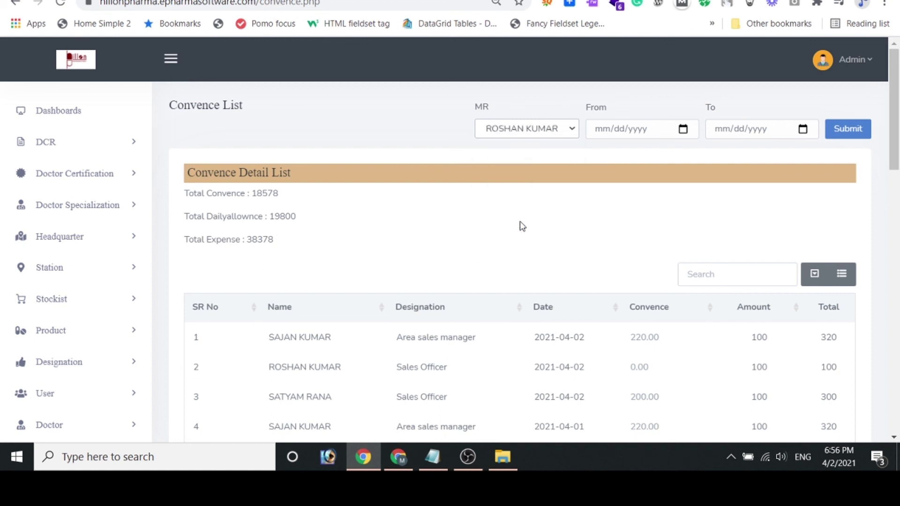
left_click(683, 129)
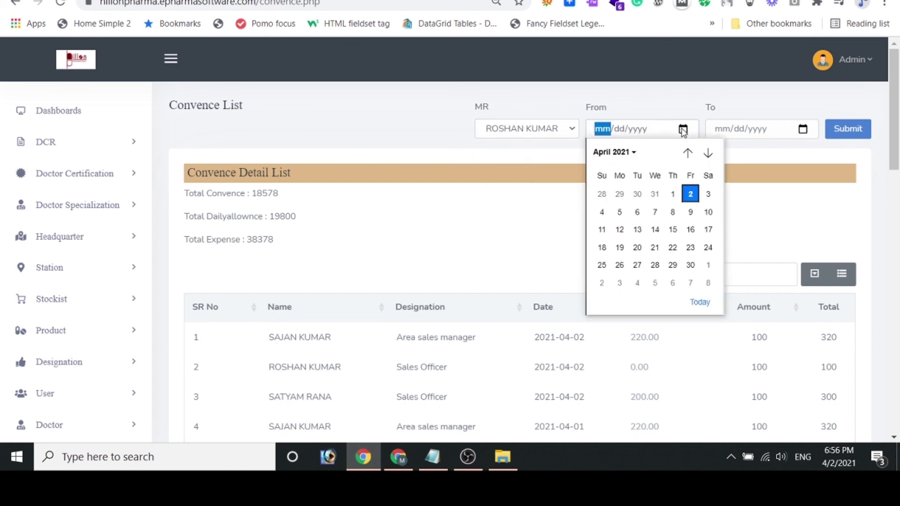
left_click(690, 194)
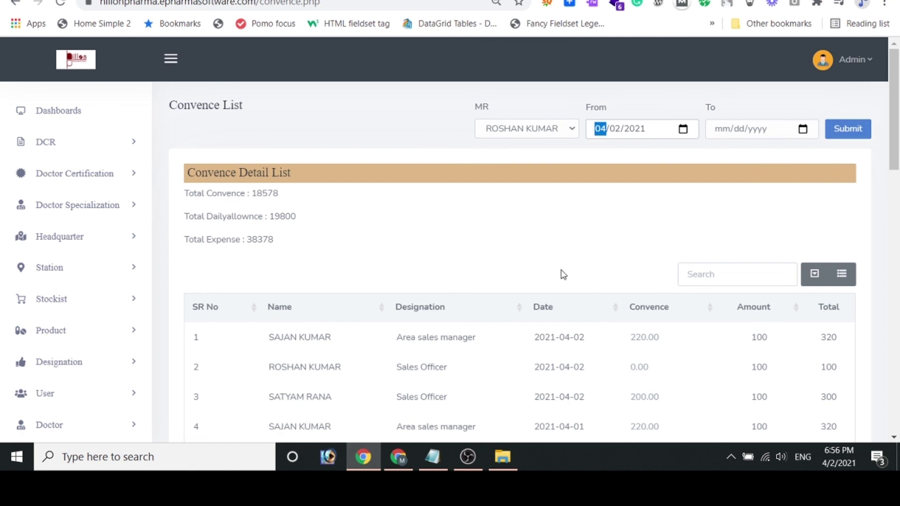
- Look at the convence table's selectable columns without changing them
left_click(814, 276)
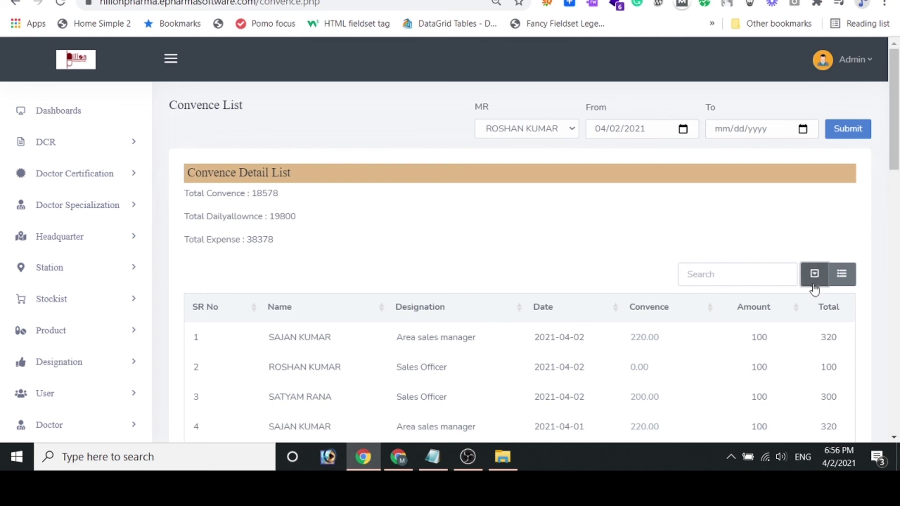
left_click(841, 280)
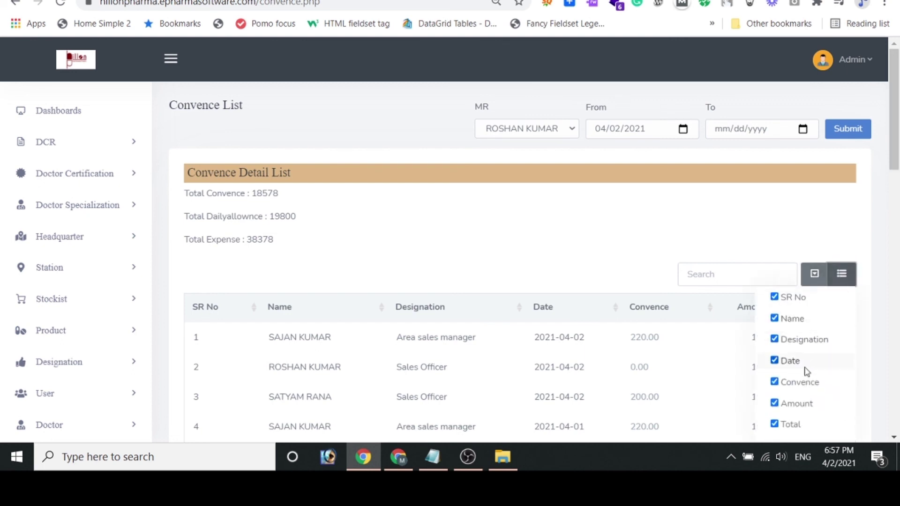
left_click(634, 215)
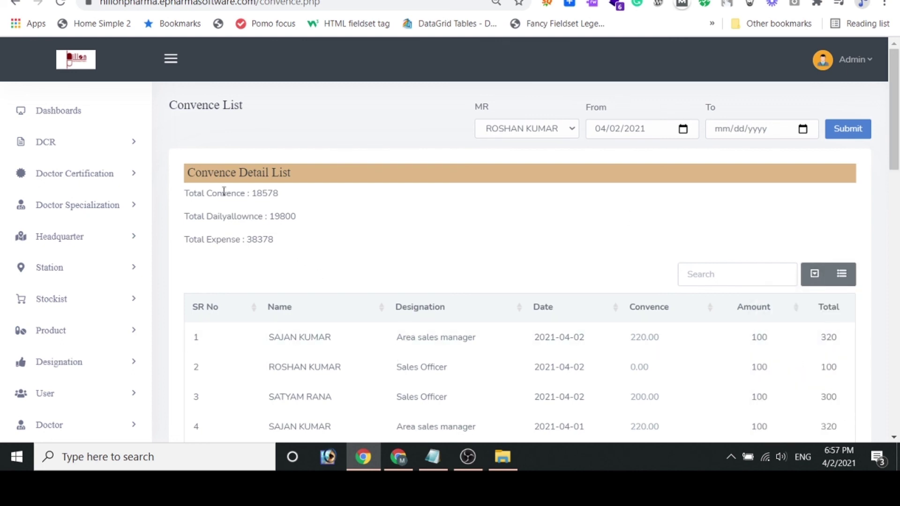
- Review the convence, daily allowance and expense totals and browse the detail list through to page 2
left_click_drag(251, 194, 296, 216)
left_click(314, 242)
left_click_drag(245, 239, 273, 247)
left_click(305, 253)
scroll(310, 251, "down", 12)
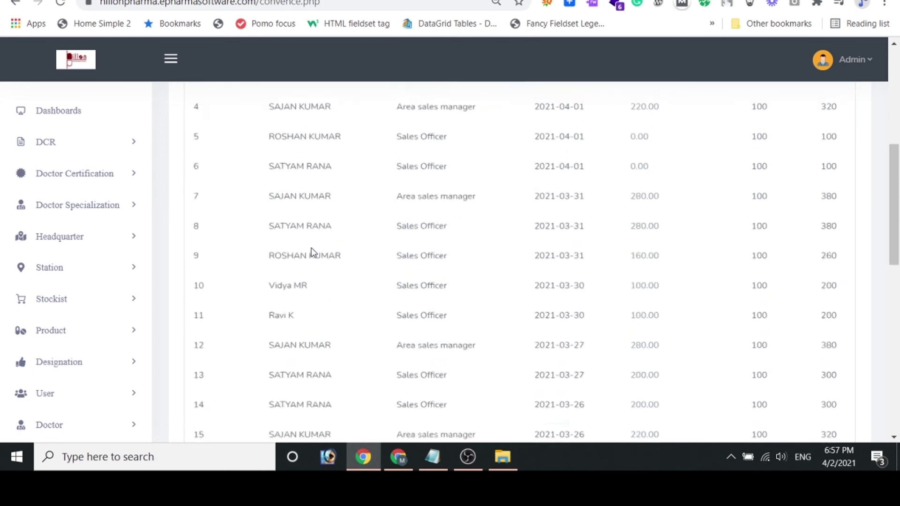
scroll(313, 247, "down", 6)
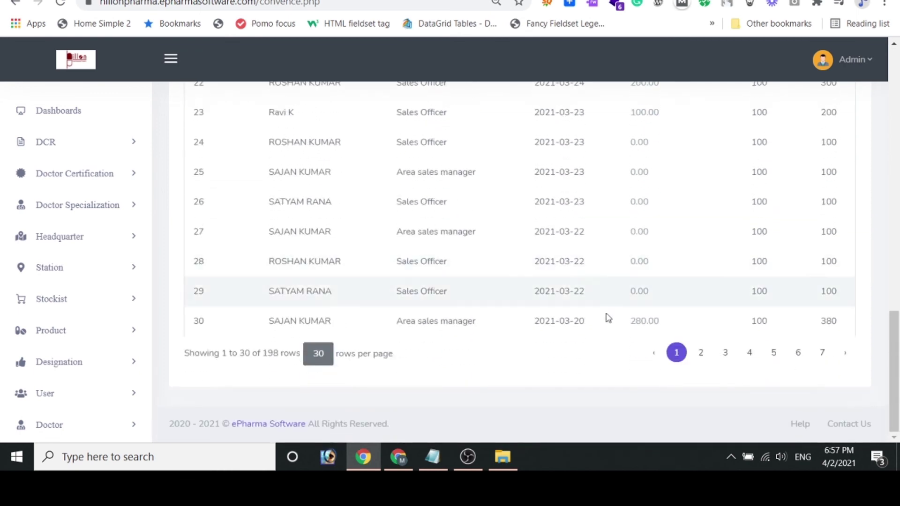
left_click(701, 353)
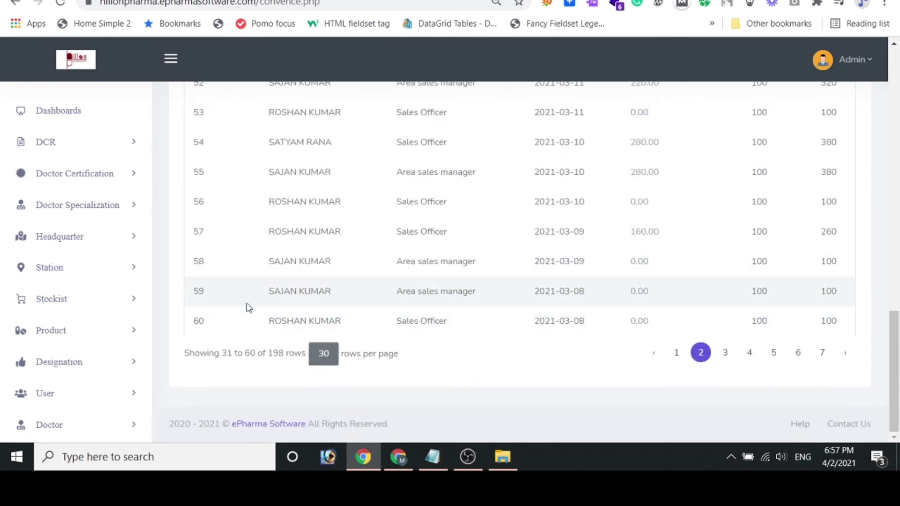
- Open the Other Expense list to view the MRs' miscellaneous expenses and their approval status
scroll(100, 307, "down", 1)
scroll(99, 307, "down", 4)
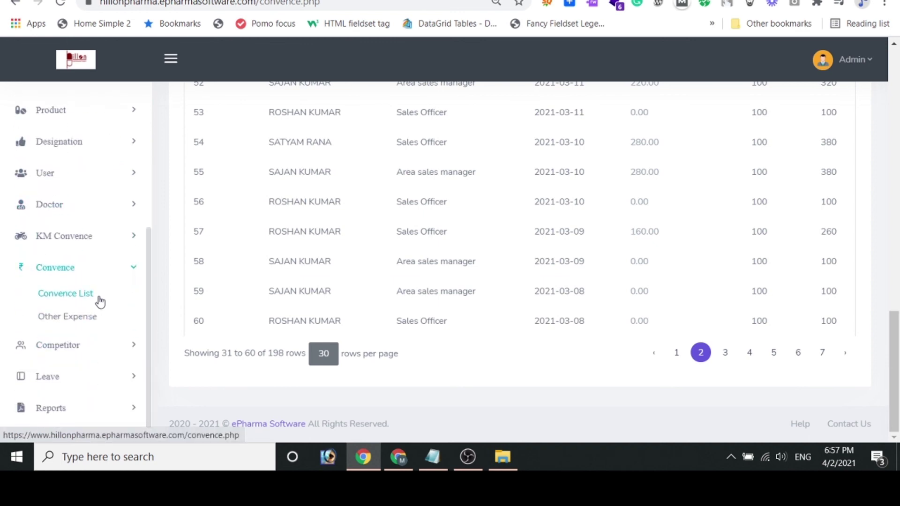
left_click(107, 349)
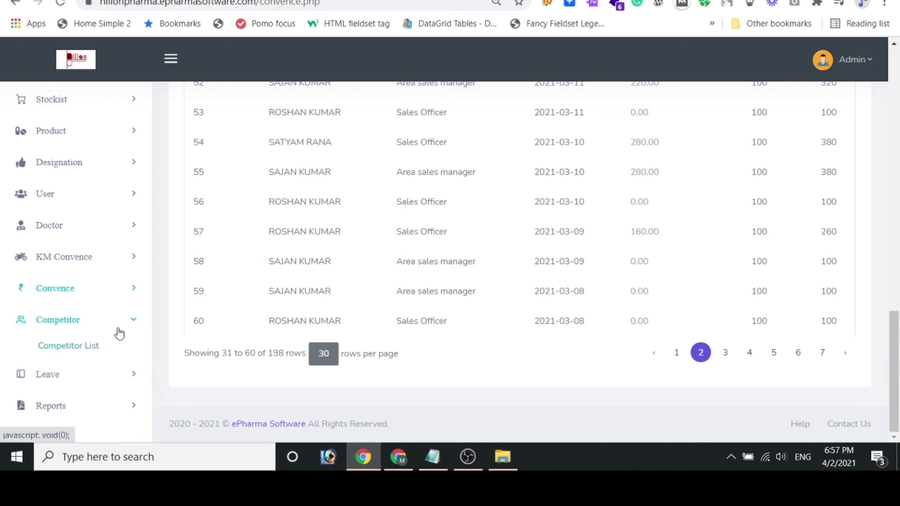
left_click(132, 292)
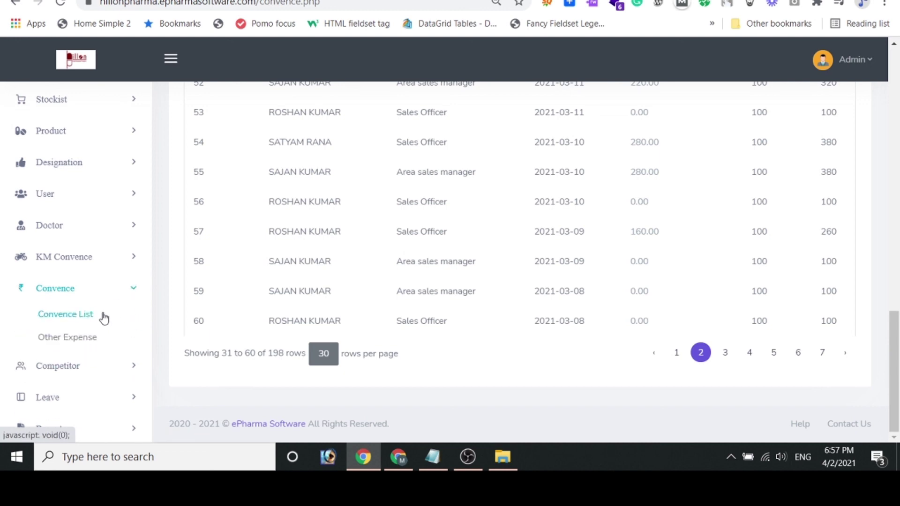
left_click(83, 341)
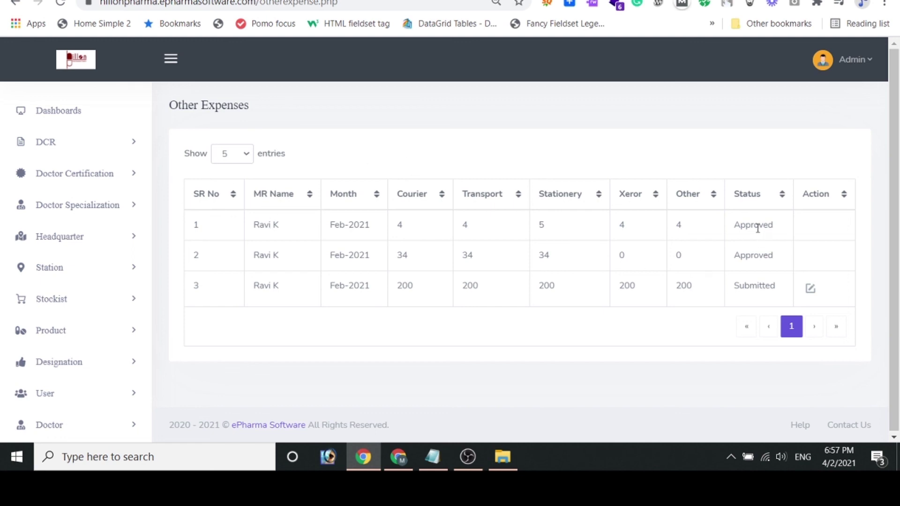
- Check the MR rows in Other Expenses and open the Competitor List
triple_click(263, 223)
left_click(274, 289)
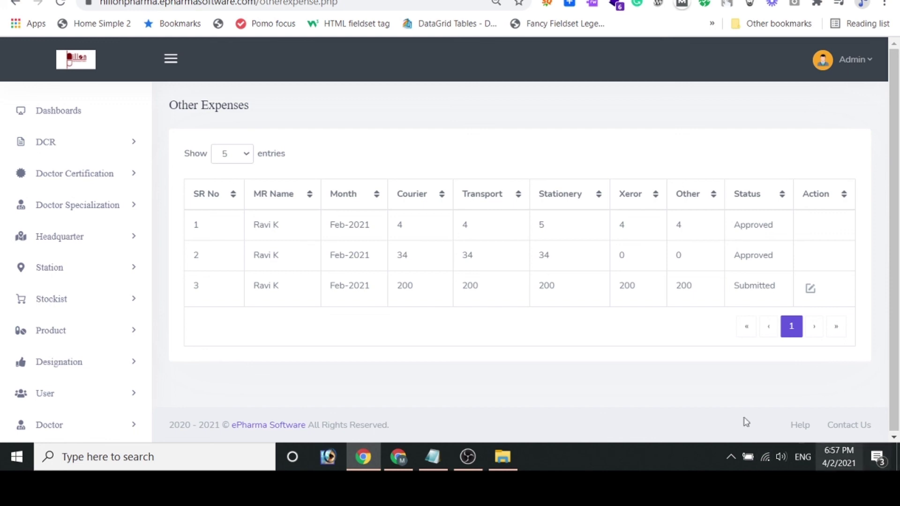
scroll(100, 332, "down", 4)
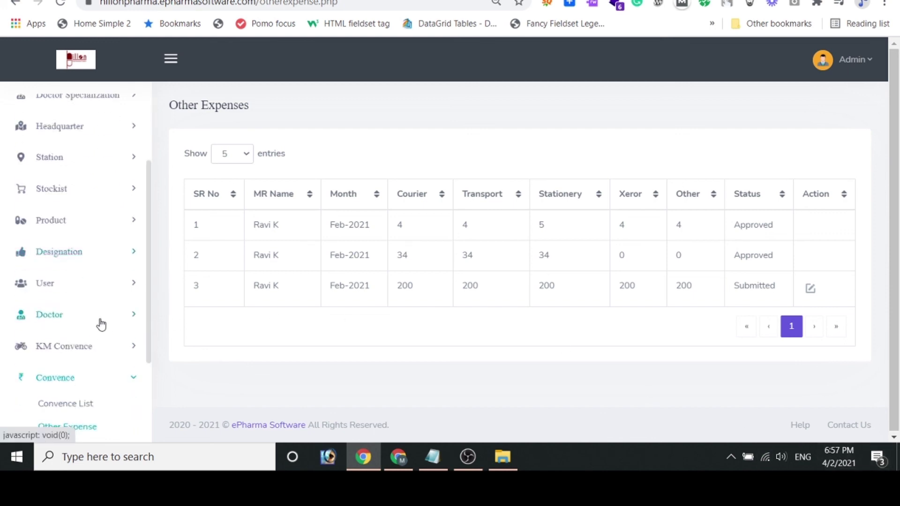
left_click(92, 343)
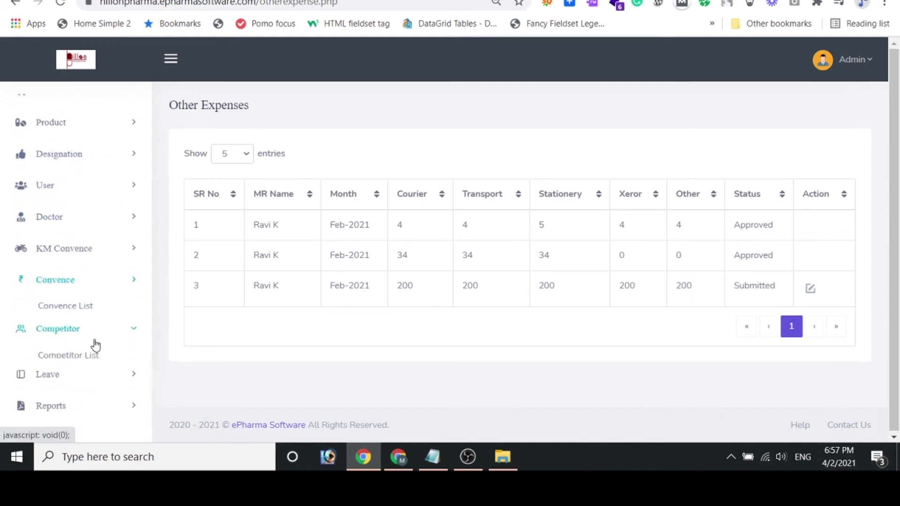
left_click(89, 354)
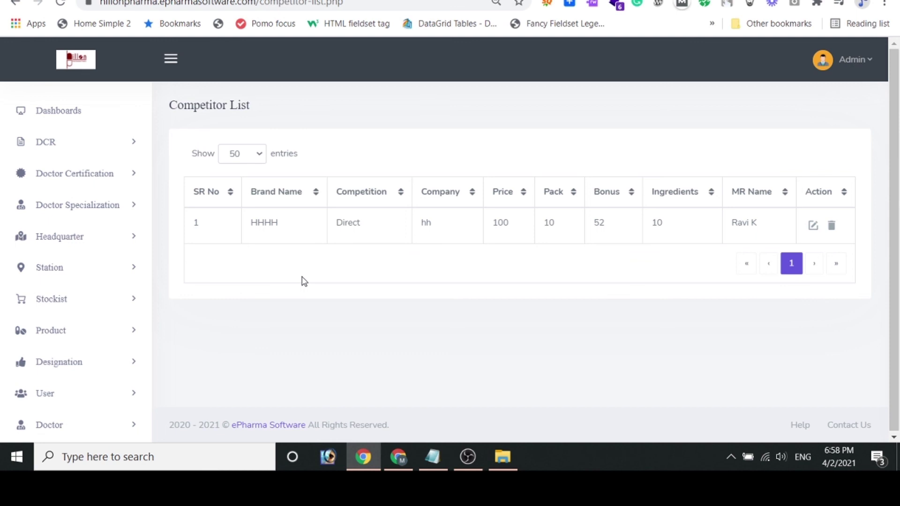
- Open Leave Applications and review the requests, including the action options for the first one
scroll(75, 296, "down", 4)
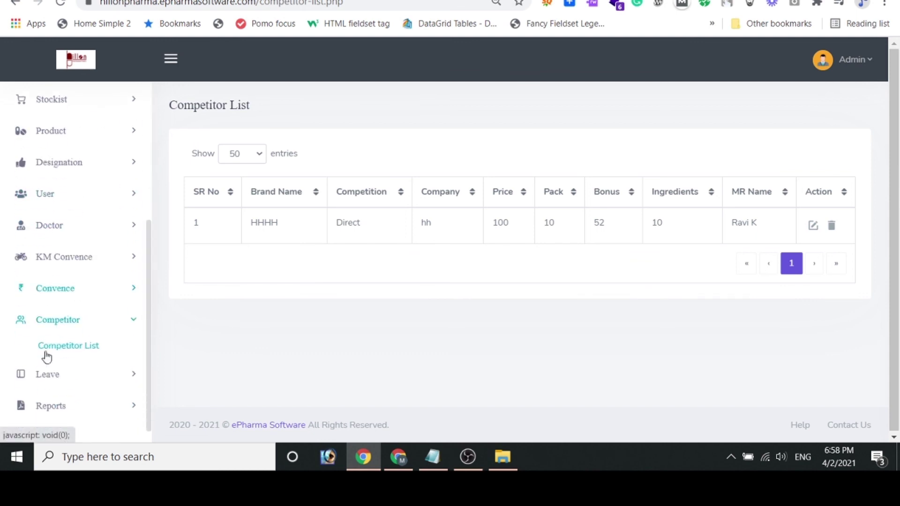
left_click(50, 378)
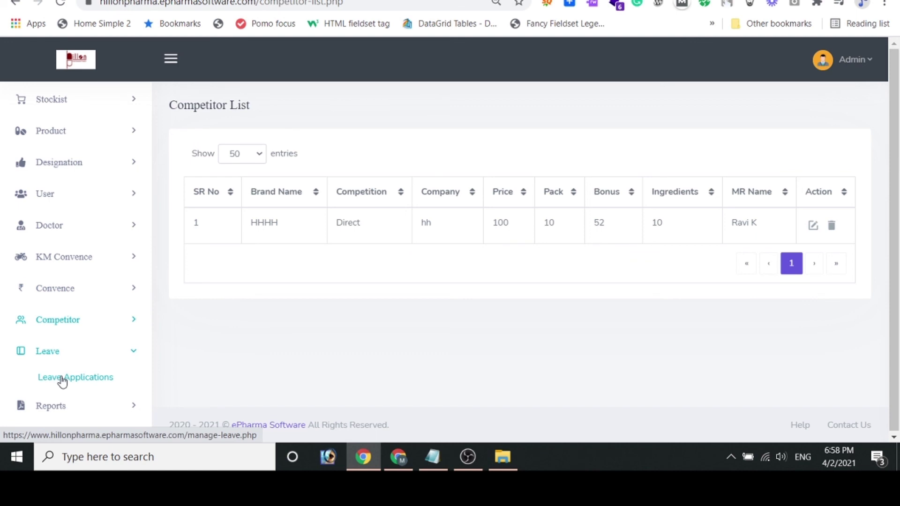
left_click(62, 382)
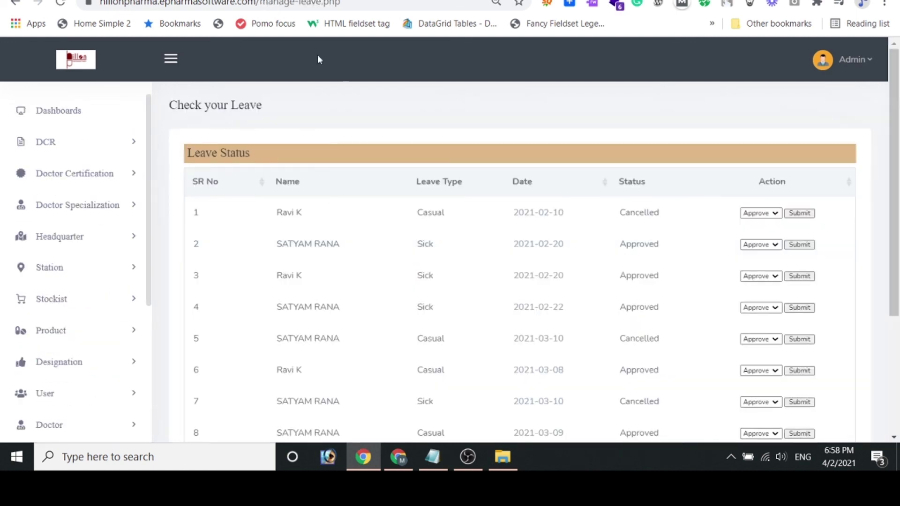
left_click(773, 214)
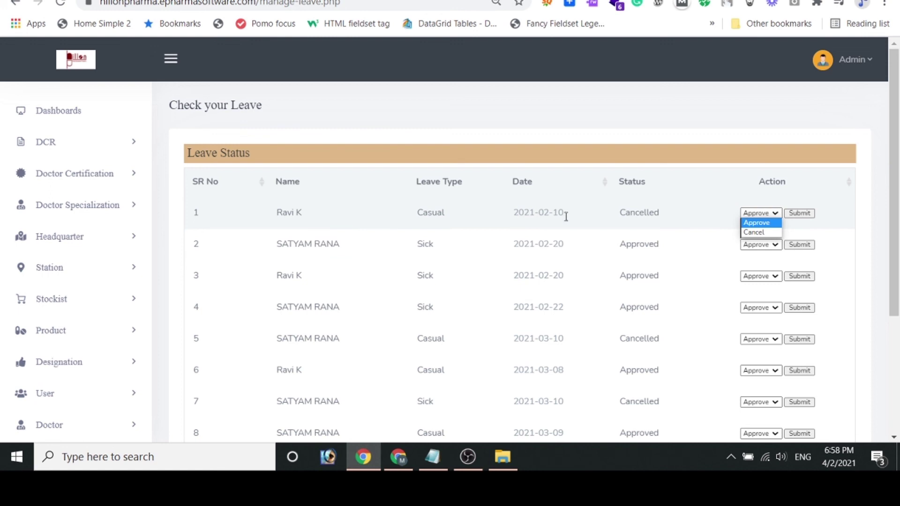
scroll(623, 268, "down", 4)
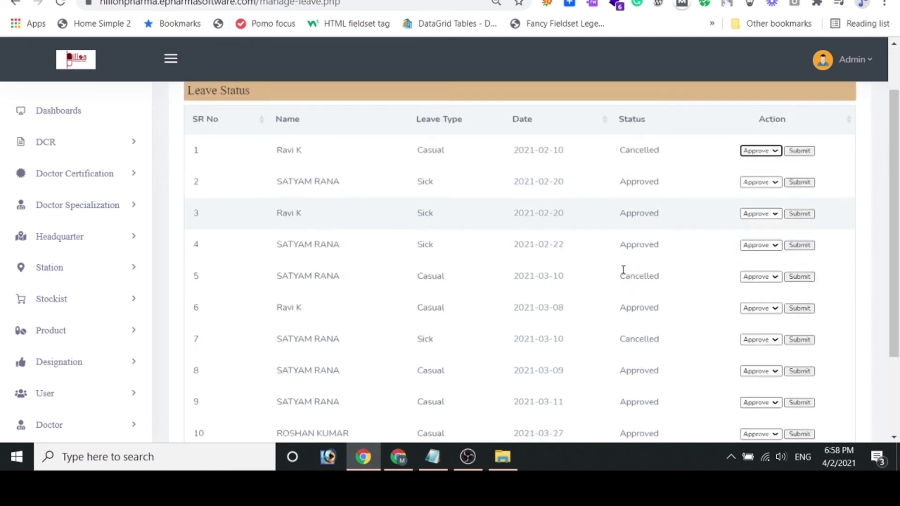
scroll(103, 377, "down", 3)
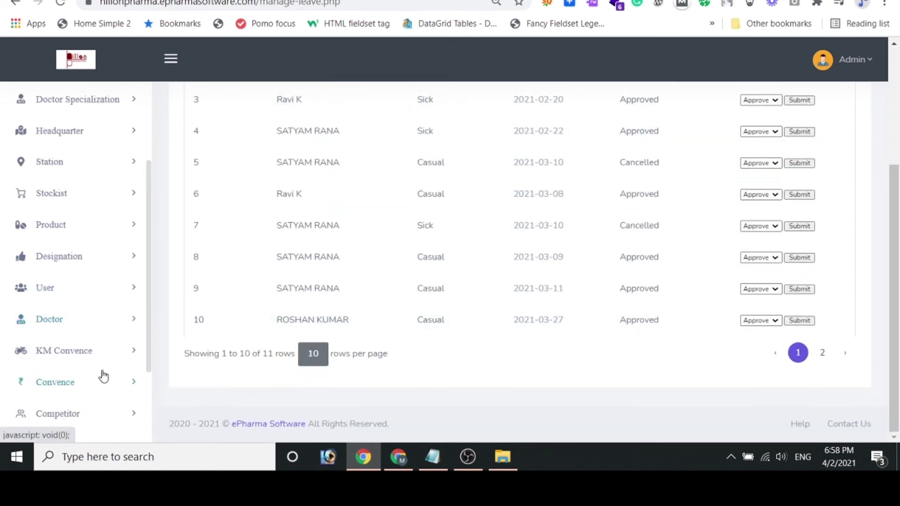
- Open the Headquarter Vise Compilation report from the compilation reports
left_click(114, 413)
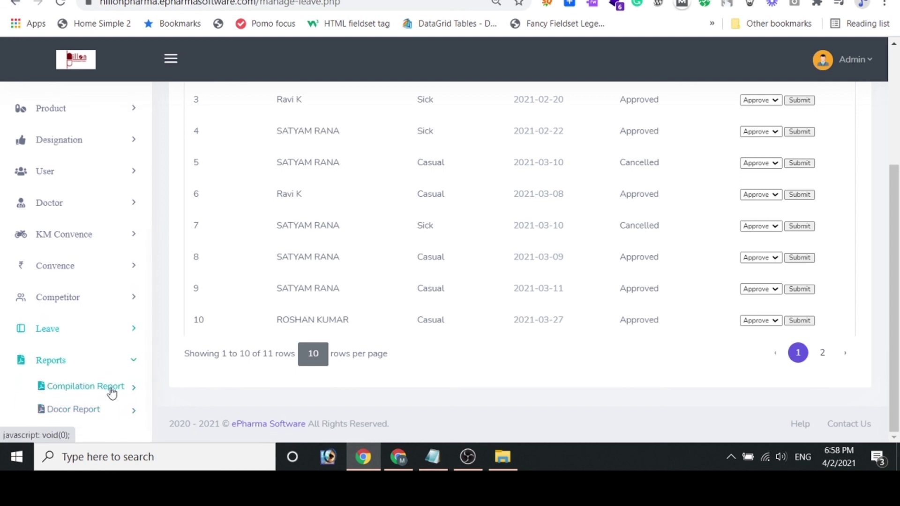
left_click(127, 395)
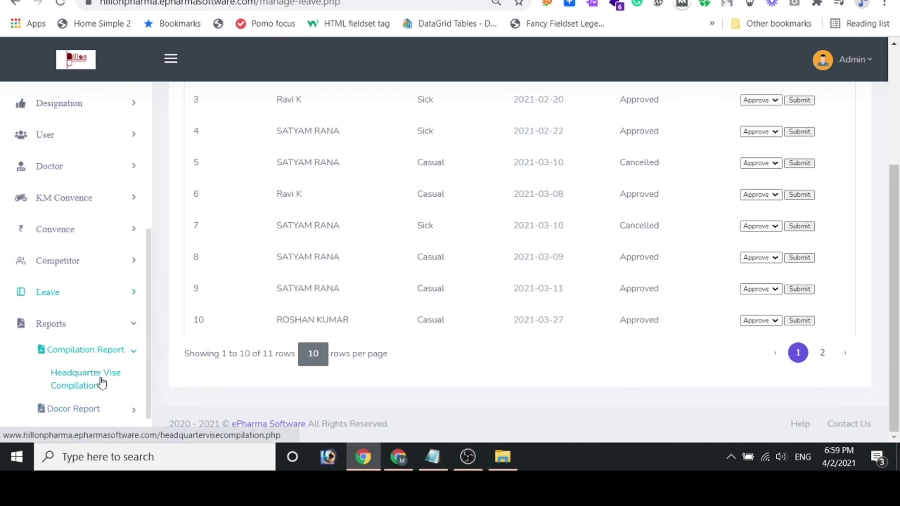
left_click(88, 386)
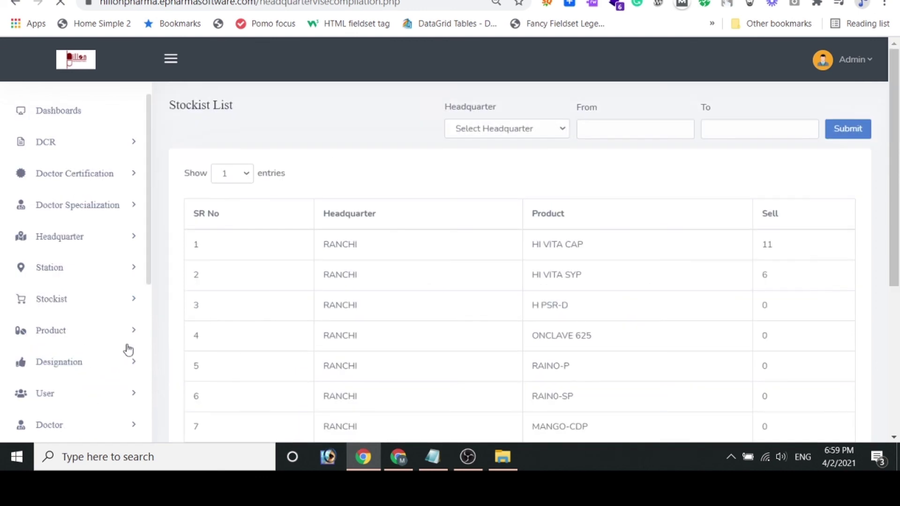
- Filter the headquarter-wise compilation by HAZARIBAGH from Mar-2021 to Apr-2021
left_click(552, 136)
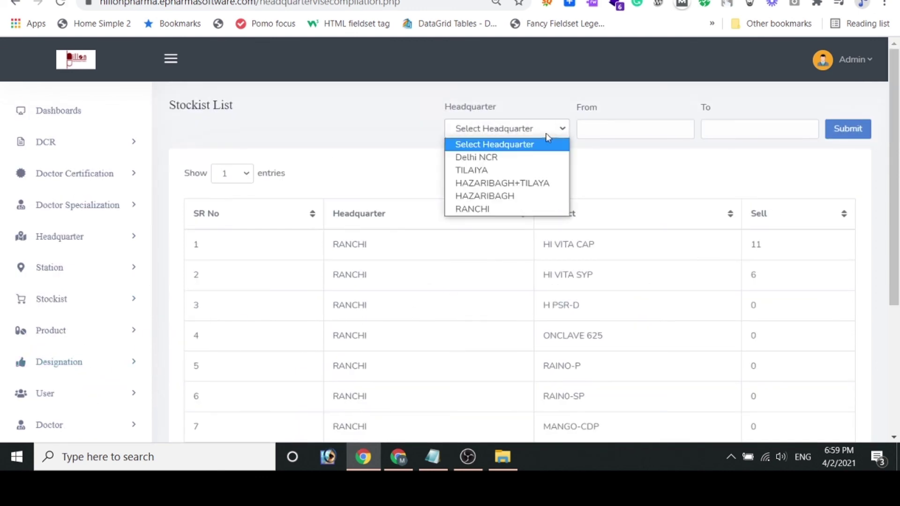
left_click(503, 196)
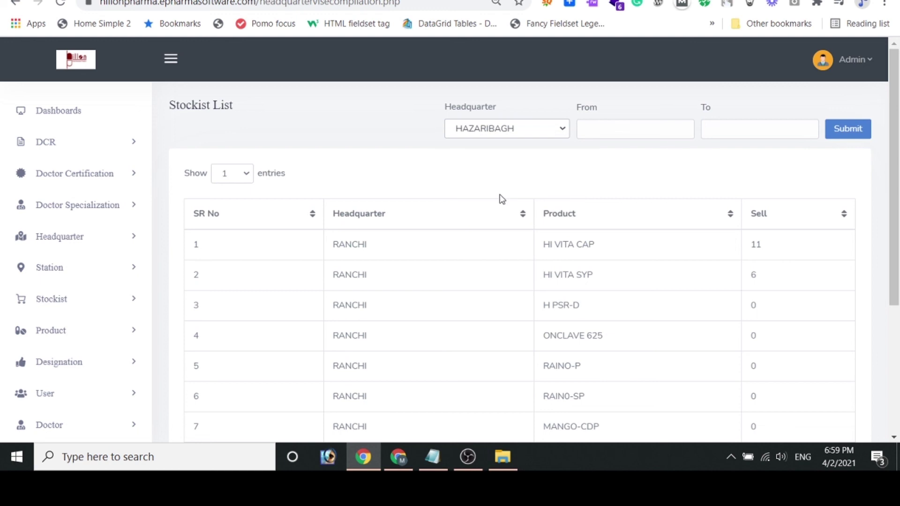
left_click(680, 130)
left_click(683, 178)
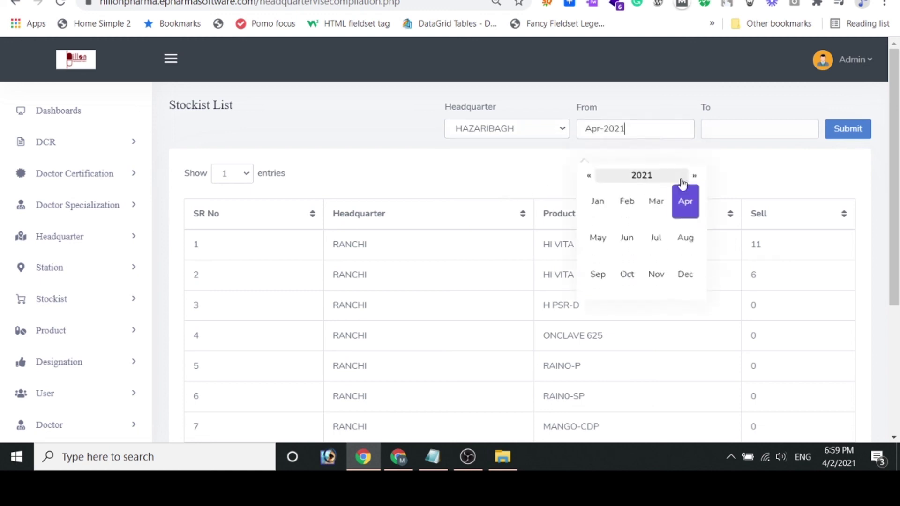
left_click(753, 133)
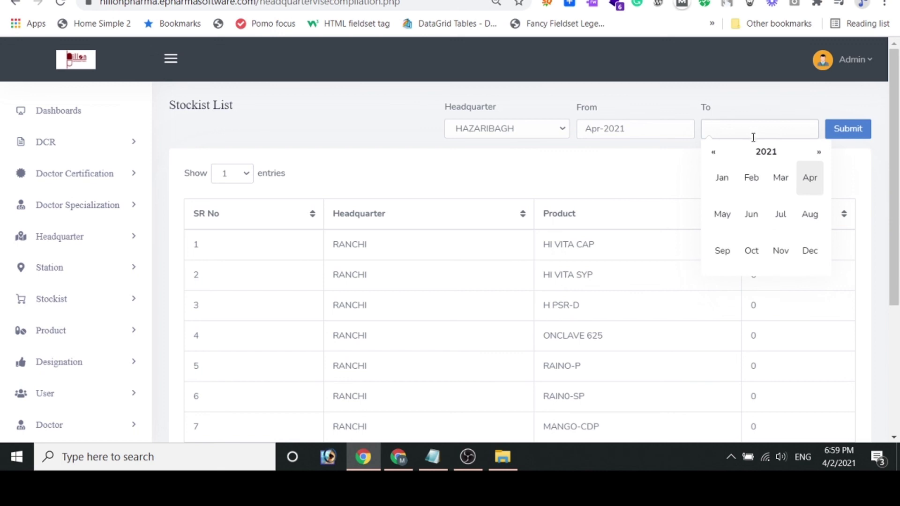
left_click(780, 177)
left_click(654, 134)
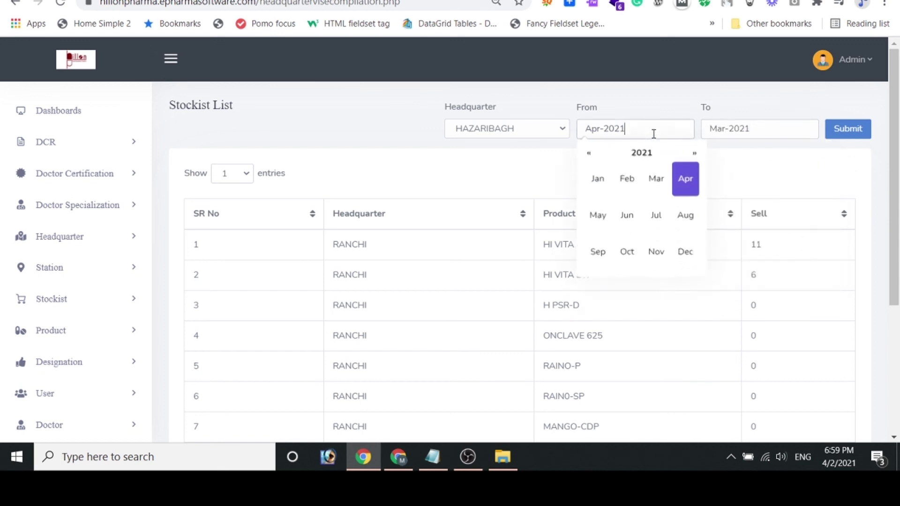
left_click(657, 178)
left_click(767, 129)
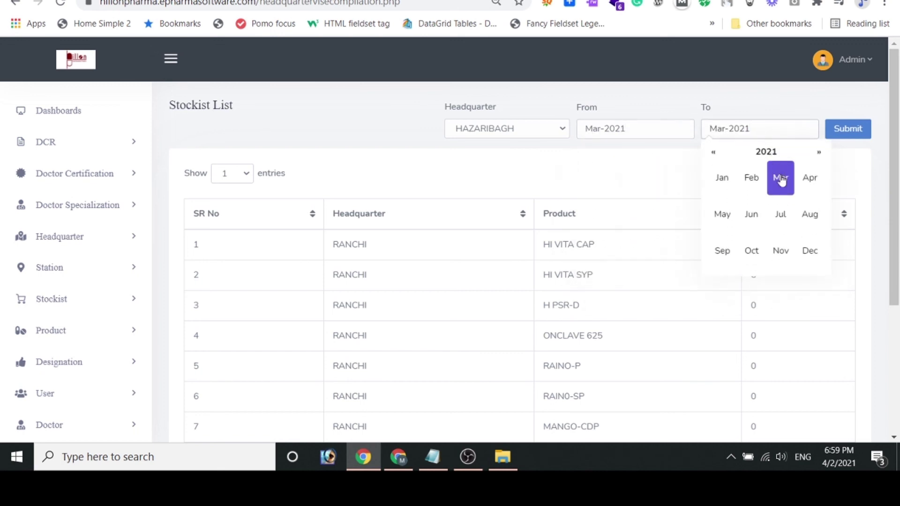
left_click(810, 178)
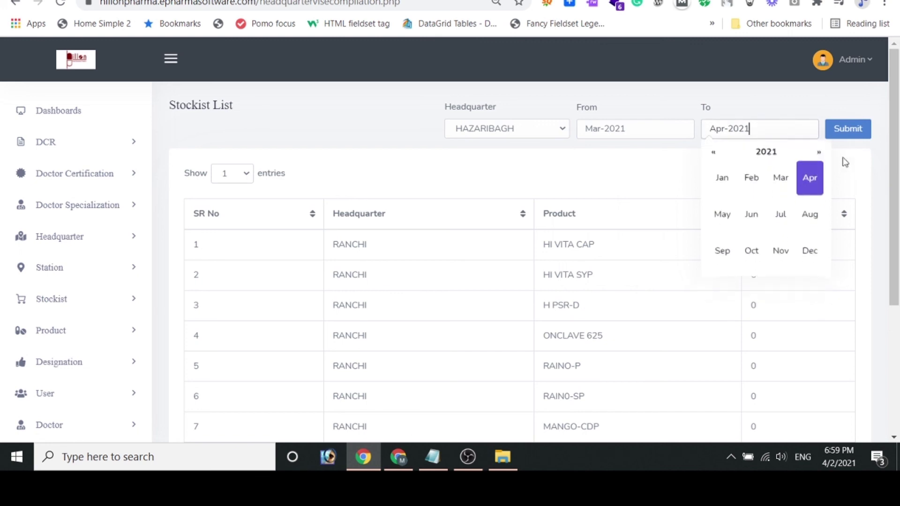
left_click(853, 134)
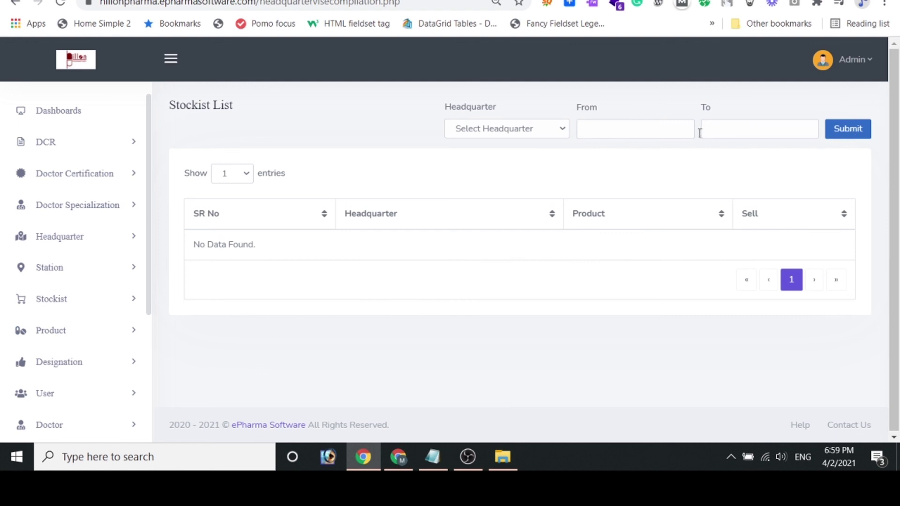
- Filter the compilation by the HAZARIBAGH+TILAYA headquarter with no date range, and look at the headquarter choices again
left_click(544, 129)
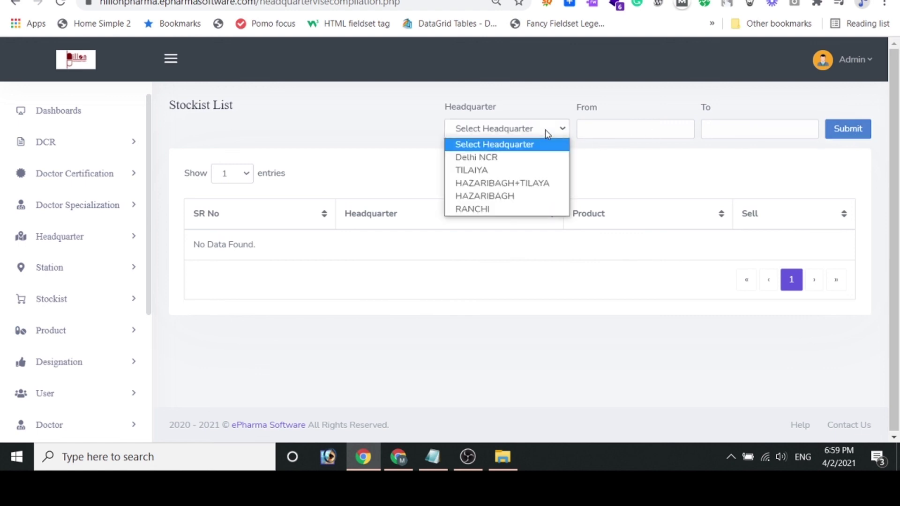
left_click(498, 184)
left_click(840, 138)
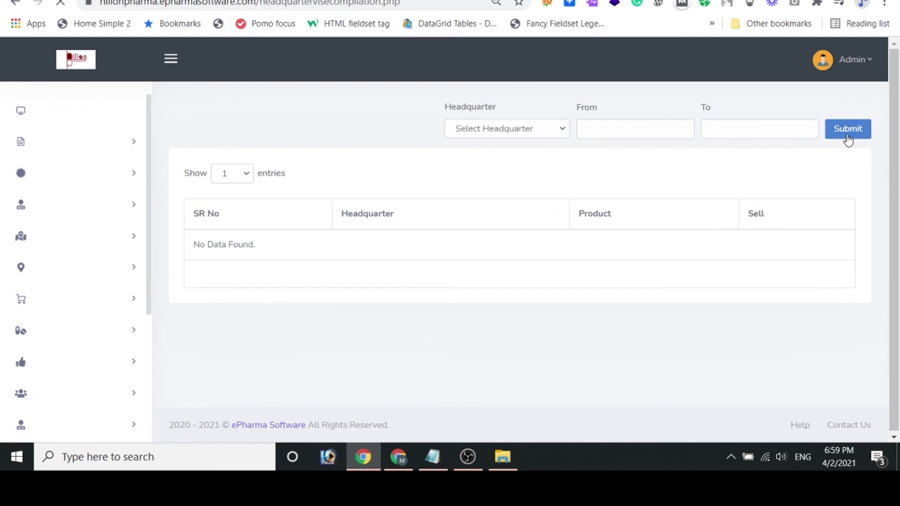
left_click(502, 134)
left_click(499, 149)
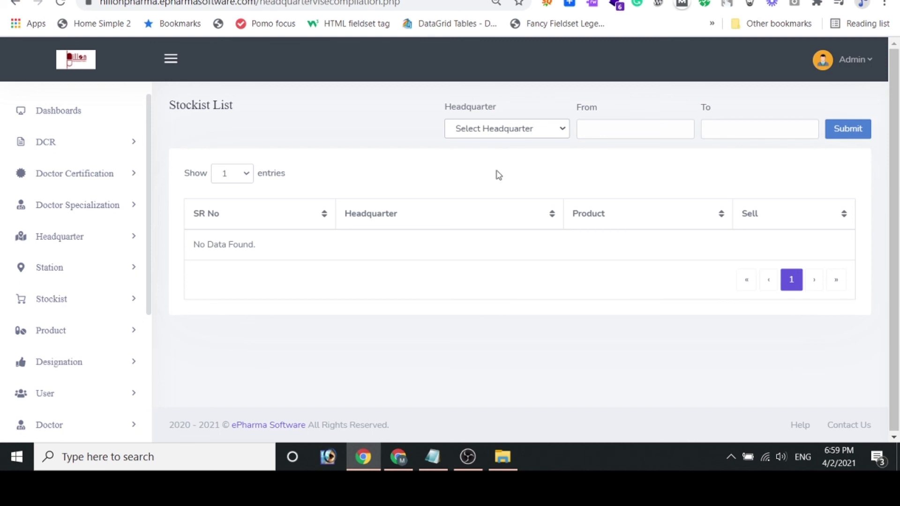
- Reload the Headquarter Vise Compilation without filters and browse the product sales through to page 2
scroll(141, 347, "down", 5)
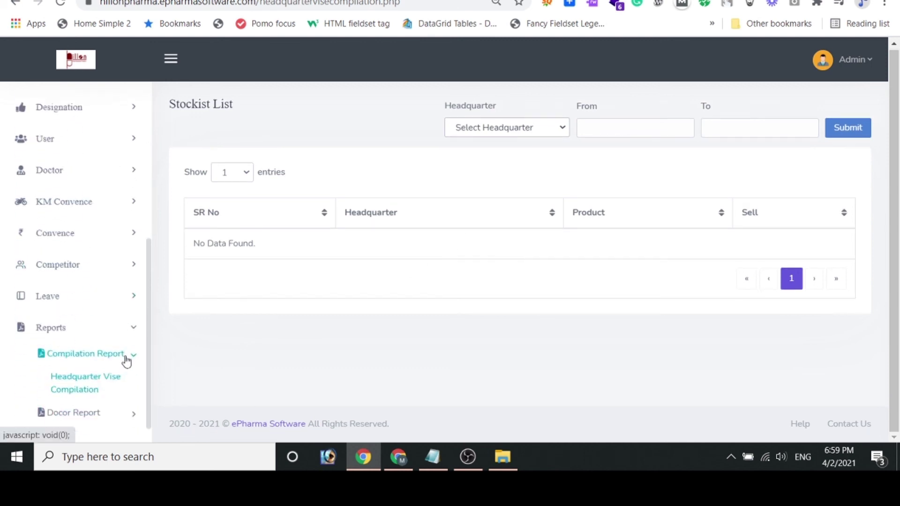
left_click(81, 389)
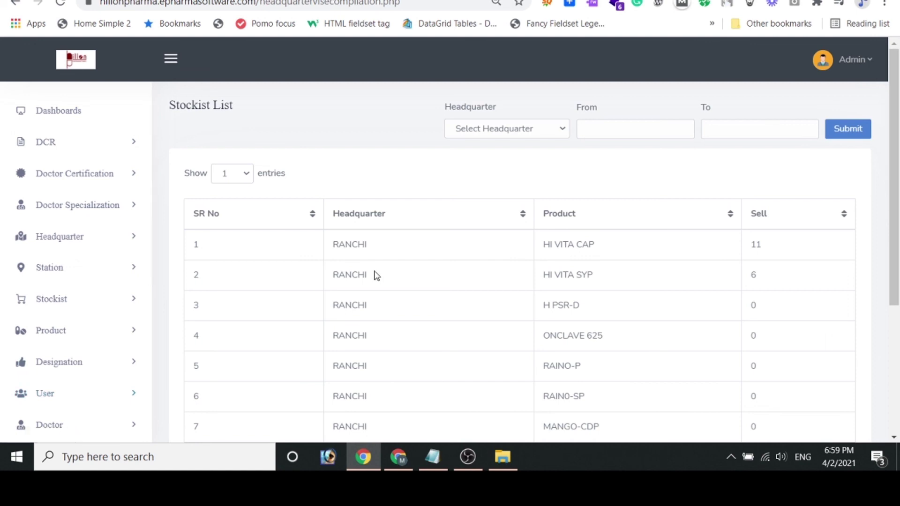
scroll(450, 279, "down", 4)
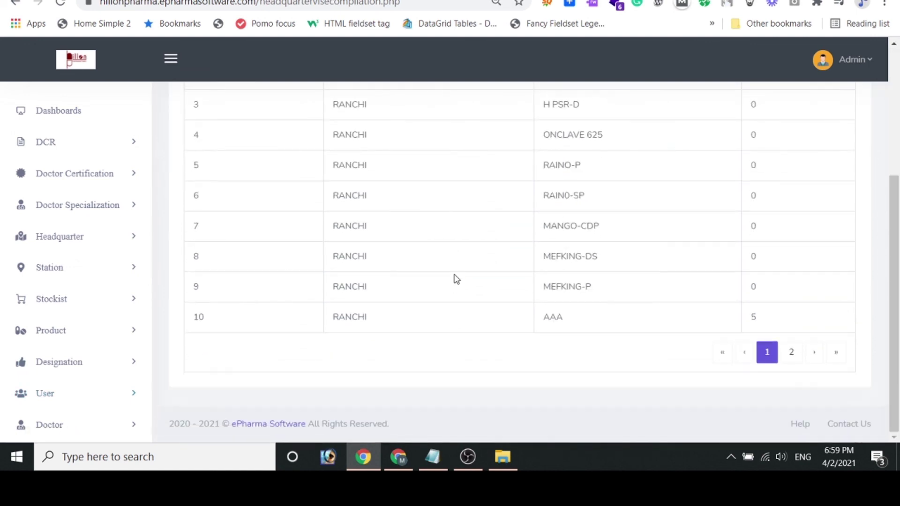
scroll(454, 280, "up", 4)
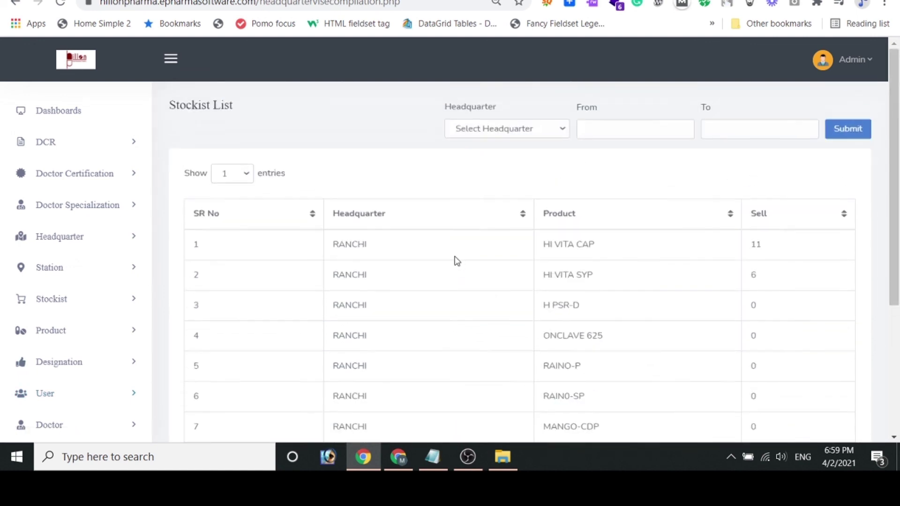
scroll(457, 261, "down", 4)
left_click(796, 352)
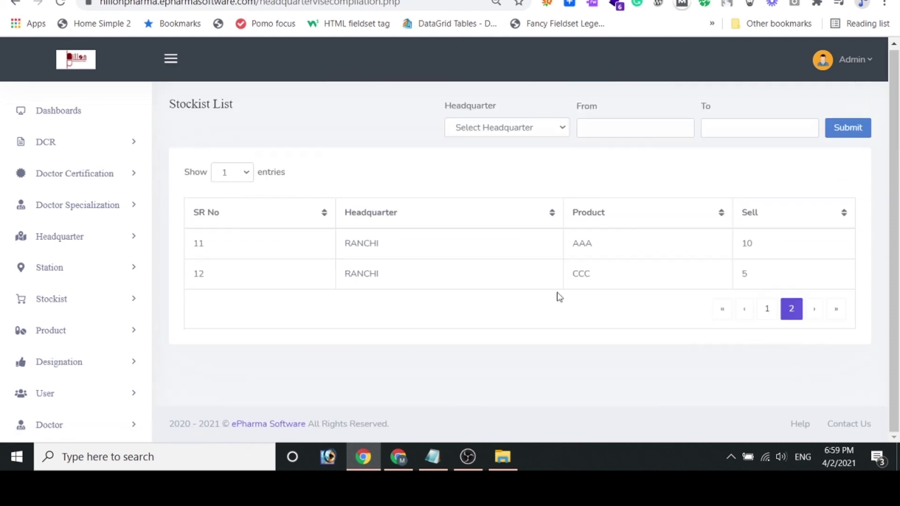
- Open the Doctor Report and look through its first page of doctors by headquarter and station
scroll(55, 380, "down", 5)
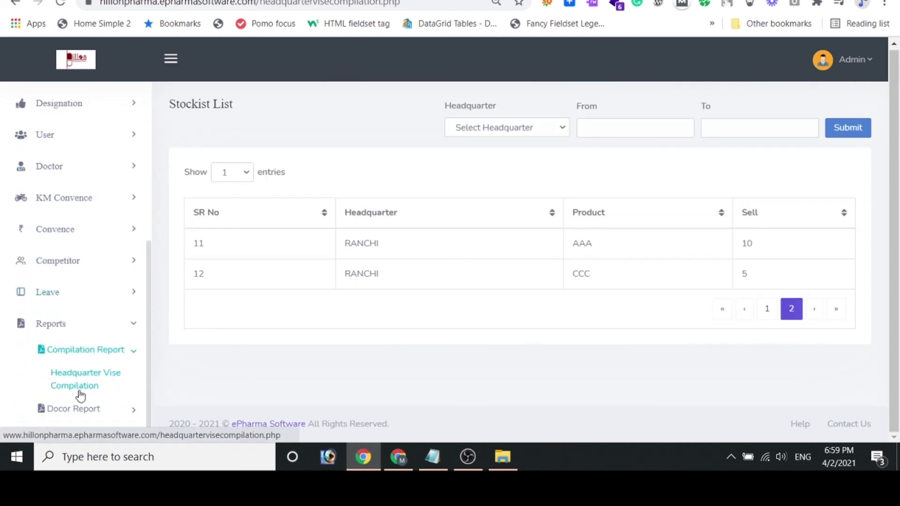
left_click(92, 409)
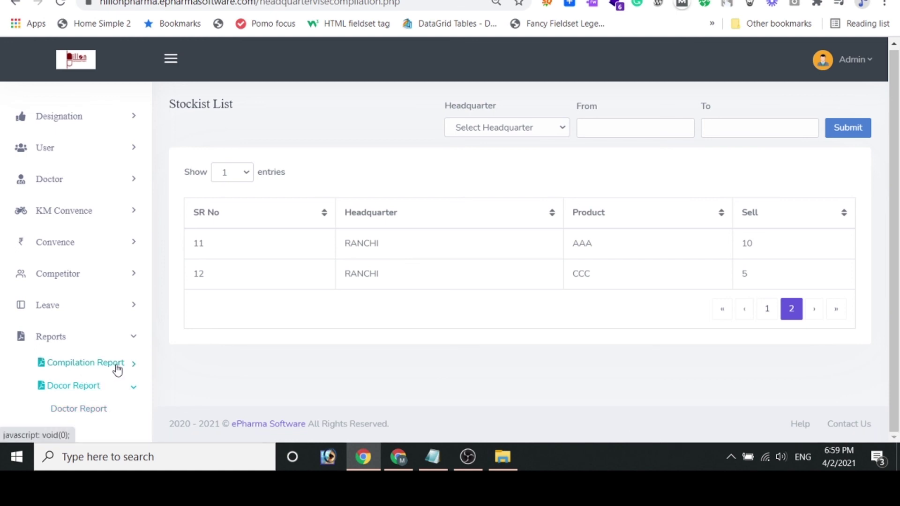
left_click(82, 413)
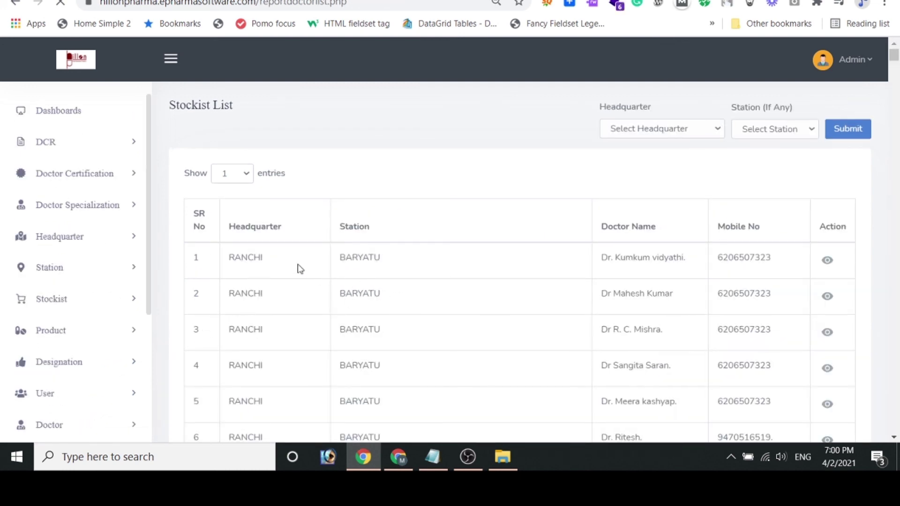
scroll(530, 310, "down", 5)
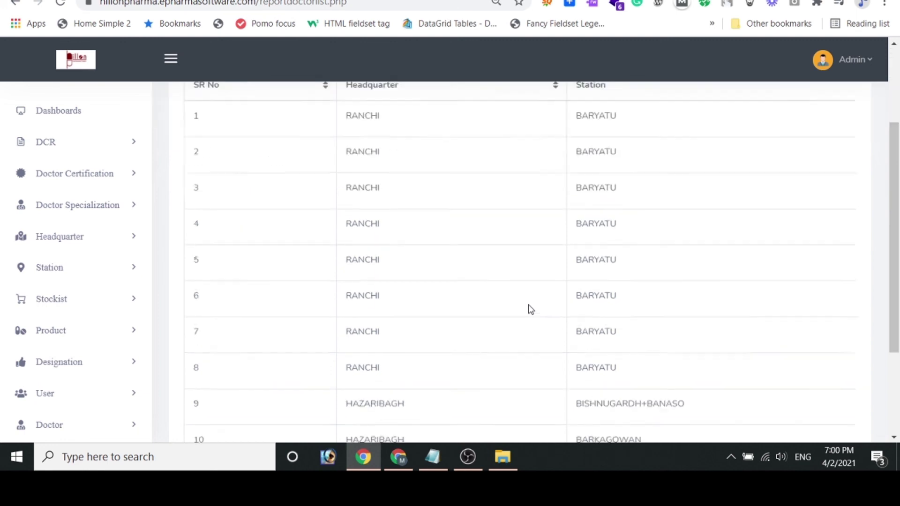
left_click_drag(440, 367, 335, 363)
scroll(515, 265, "up", 5)
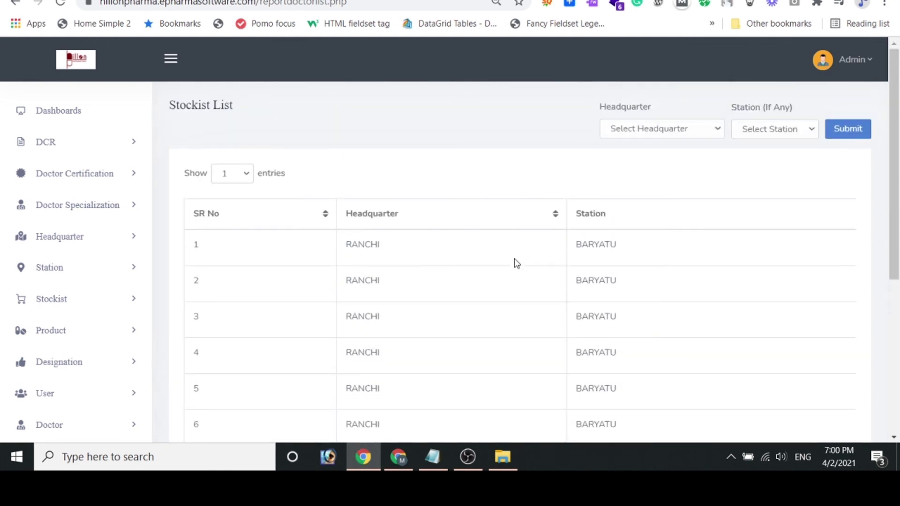
- Look at the headquarter filter choices without applying one, and examine all columns on page 46 of the doctor report
left_click(681, 136)
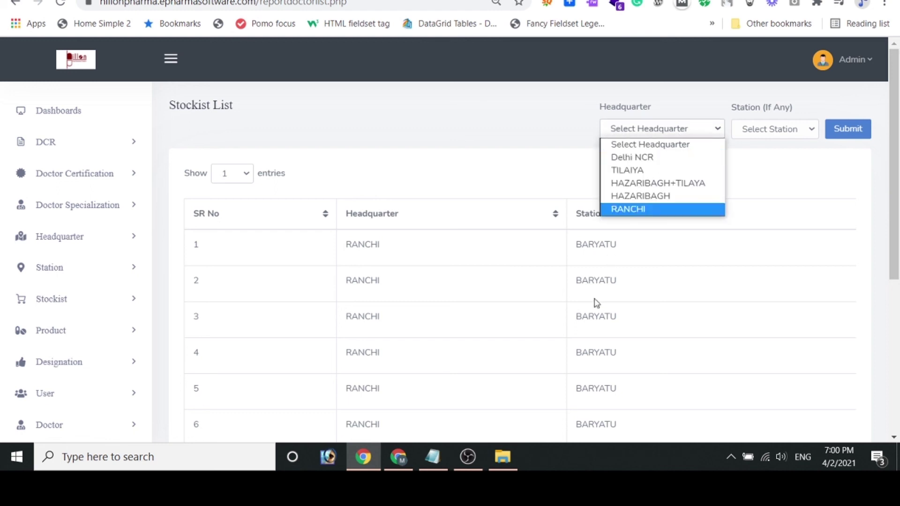
scroll(595, 301, "down", 5)
left_click_drag(464, 369, 794, 366)
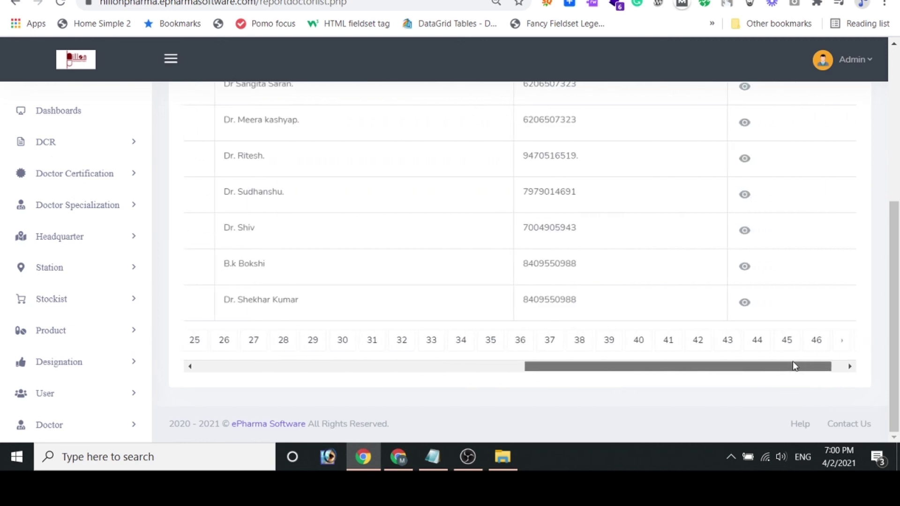
left_click(817, 341)
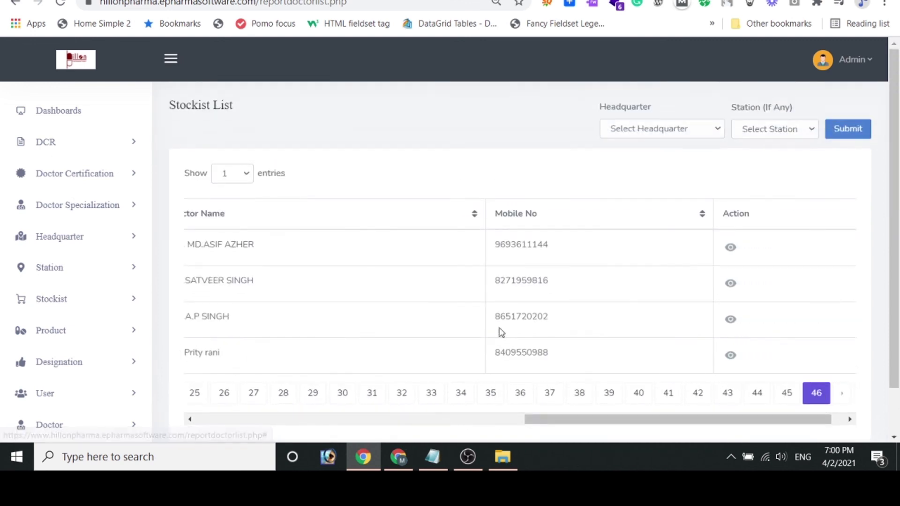
scroll(92, 368, "down", 5)
scroll(93, 367, "down", 1)
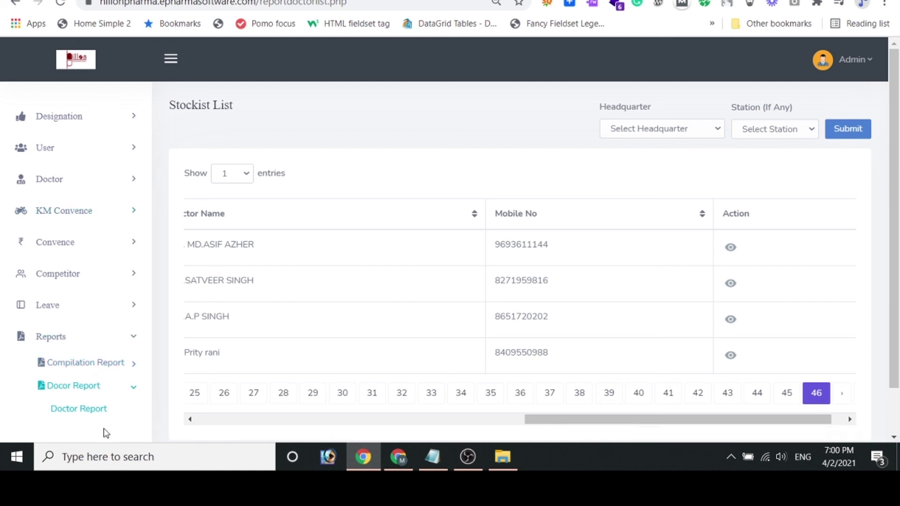
left_click_drag(546, 420, 203, 438)
scroll(6, 273, "up", 3)
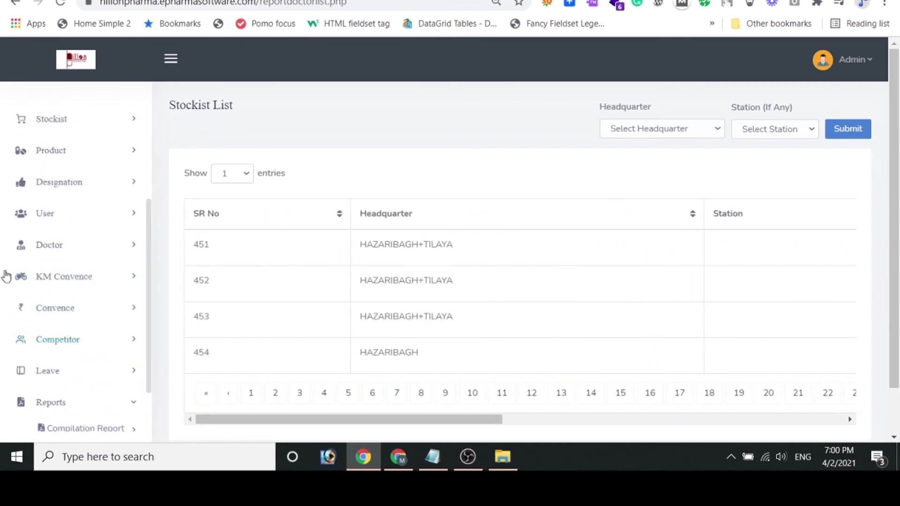